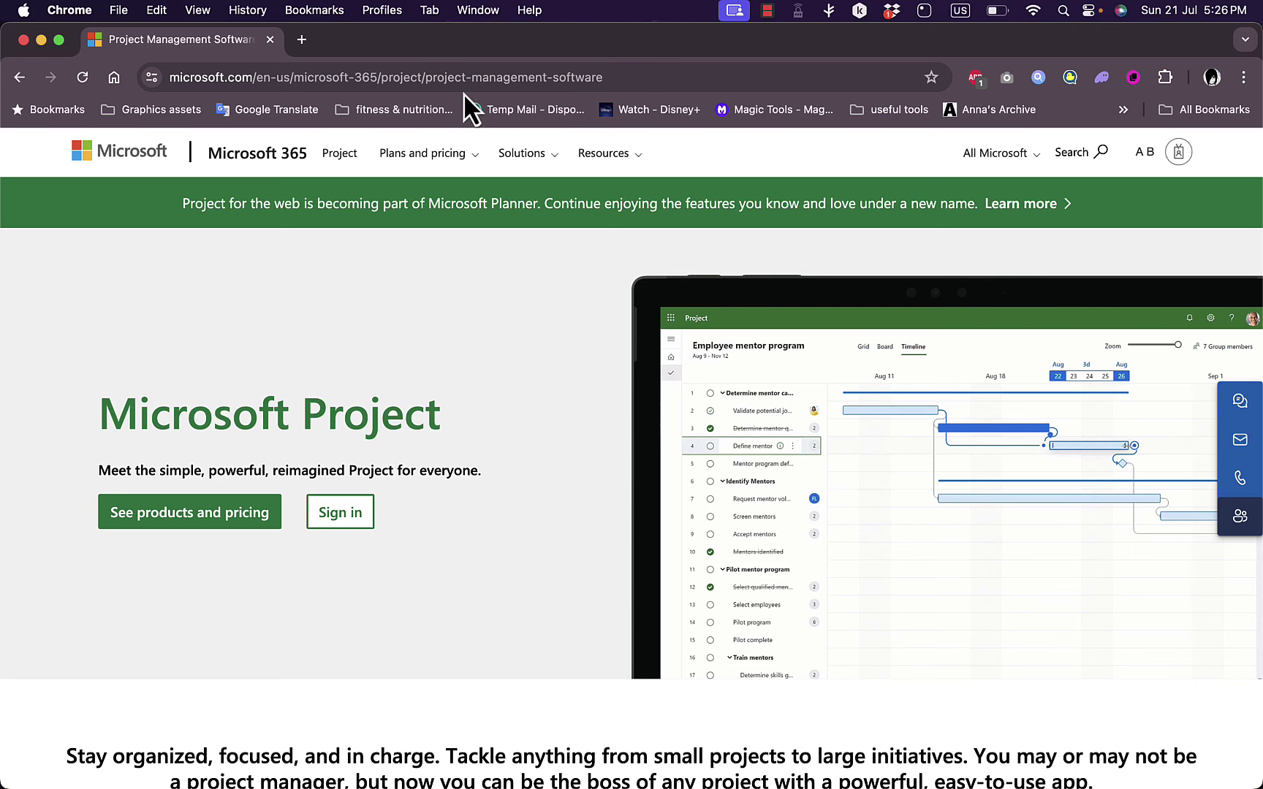
Step: Search Google for 'microsoft project' in a new browser tab
{"action": "left_click", "coordinate": [301, 40]}
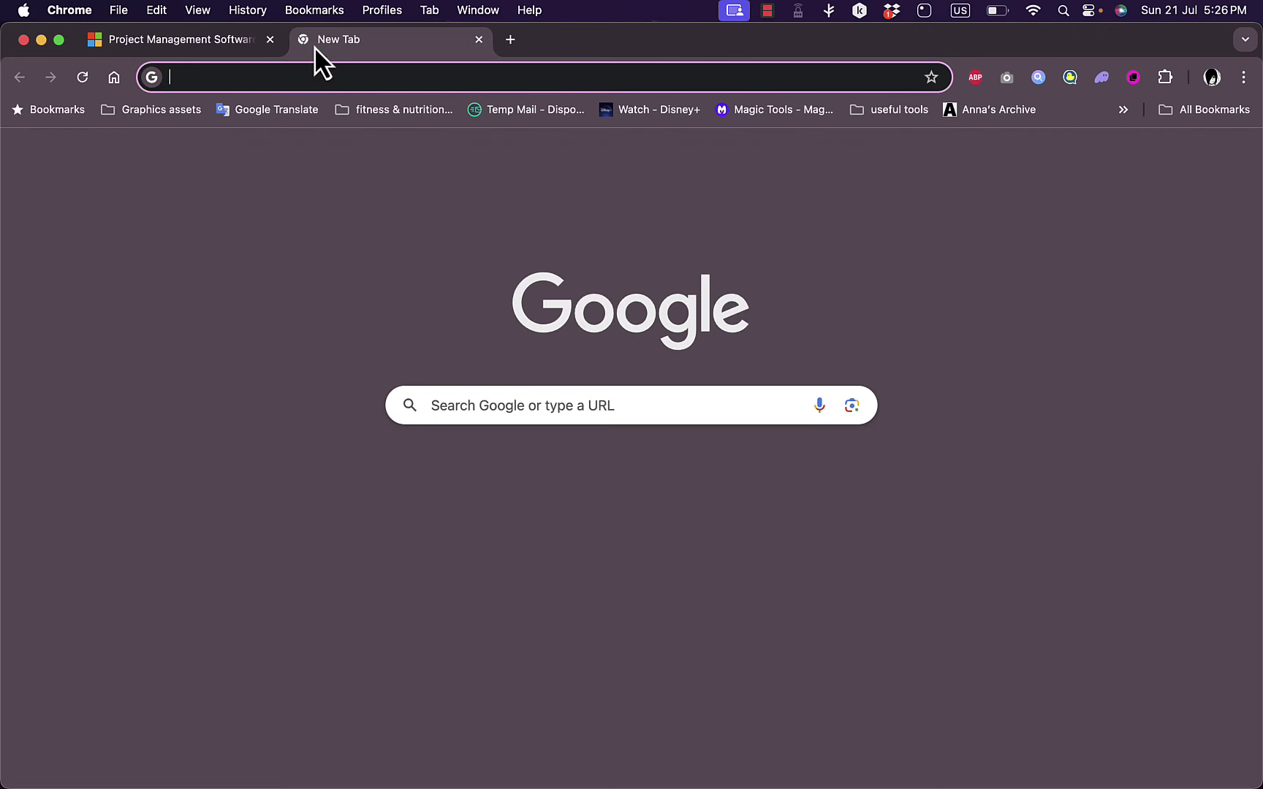
{"action": "type", "text": "micros"}
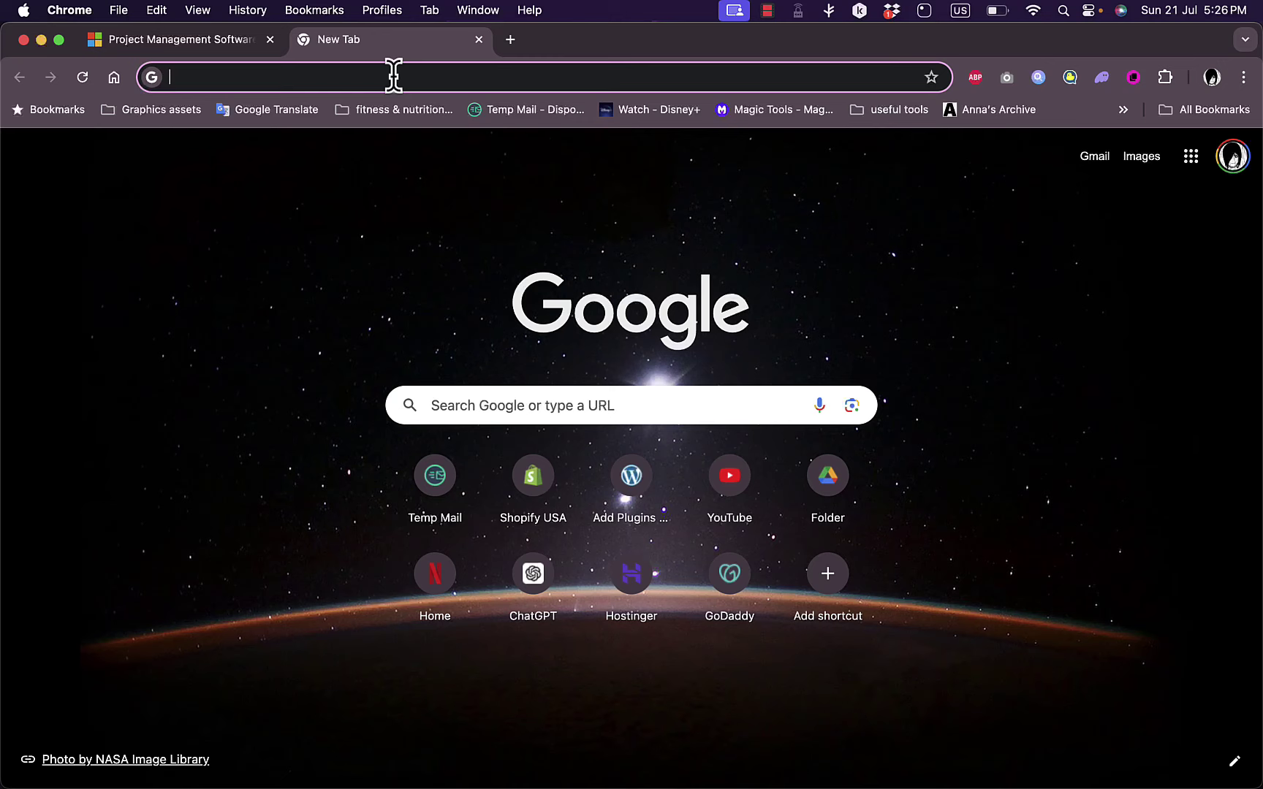
{"action": "type", "text": "oft projec"}
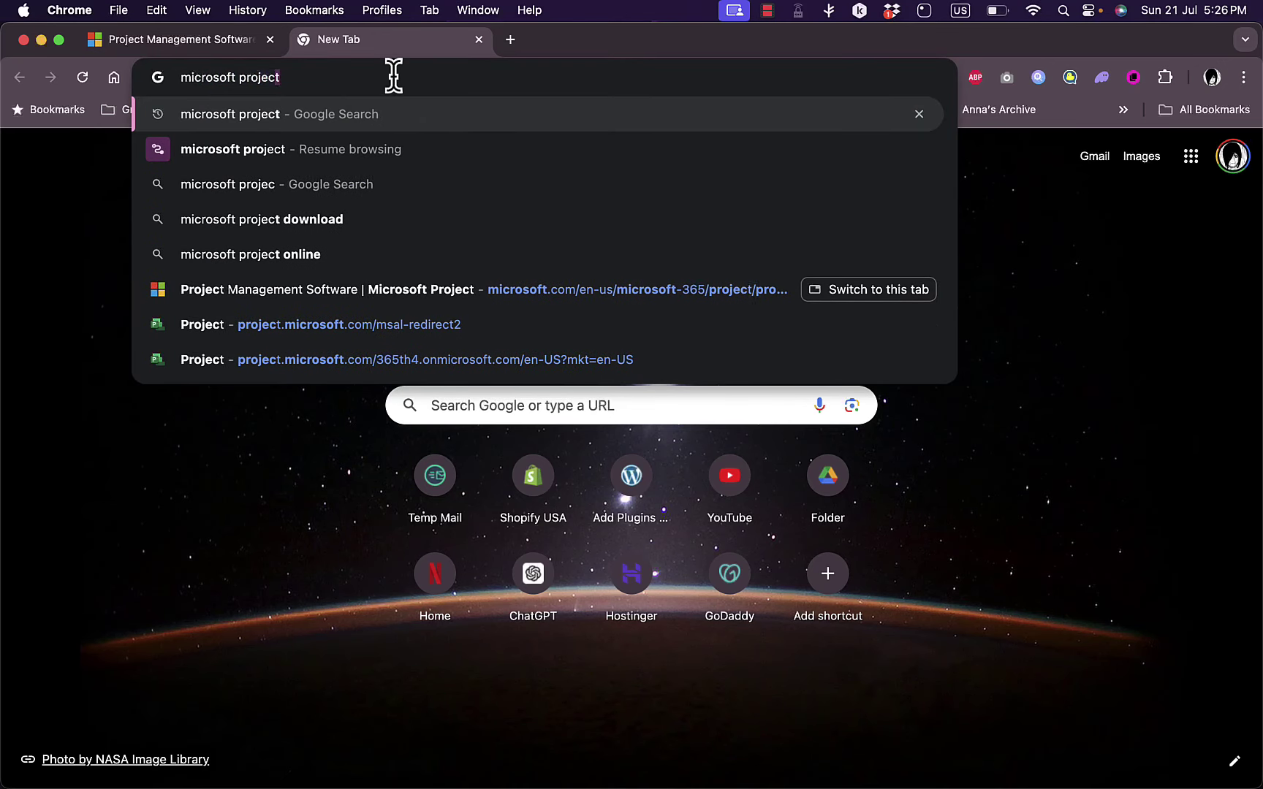
{"action": "key", "text": "Return"}
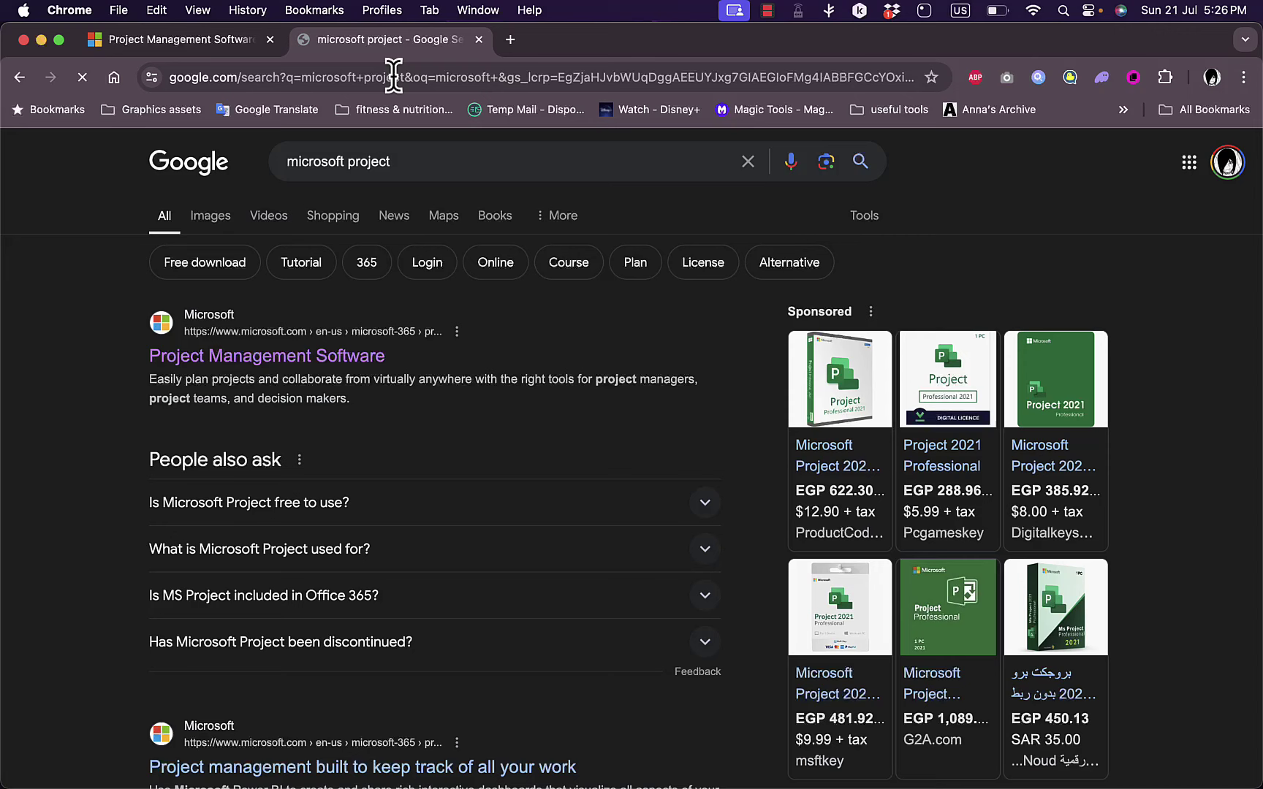
Step: Open the Project Management Software page and review plan pricing: Planner Plan 1 $10, Plan 3 $30, Plan 5 $55
{"action": "left_click", "coordinate": [233, 369]}
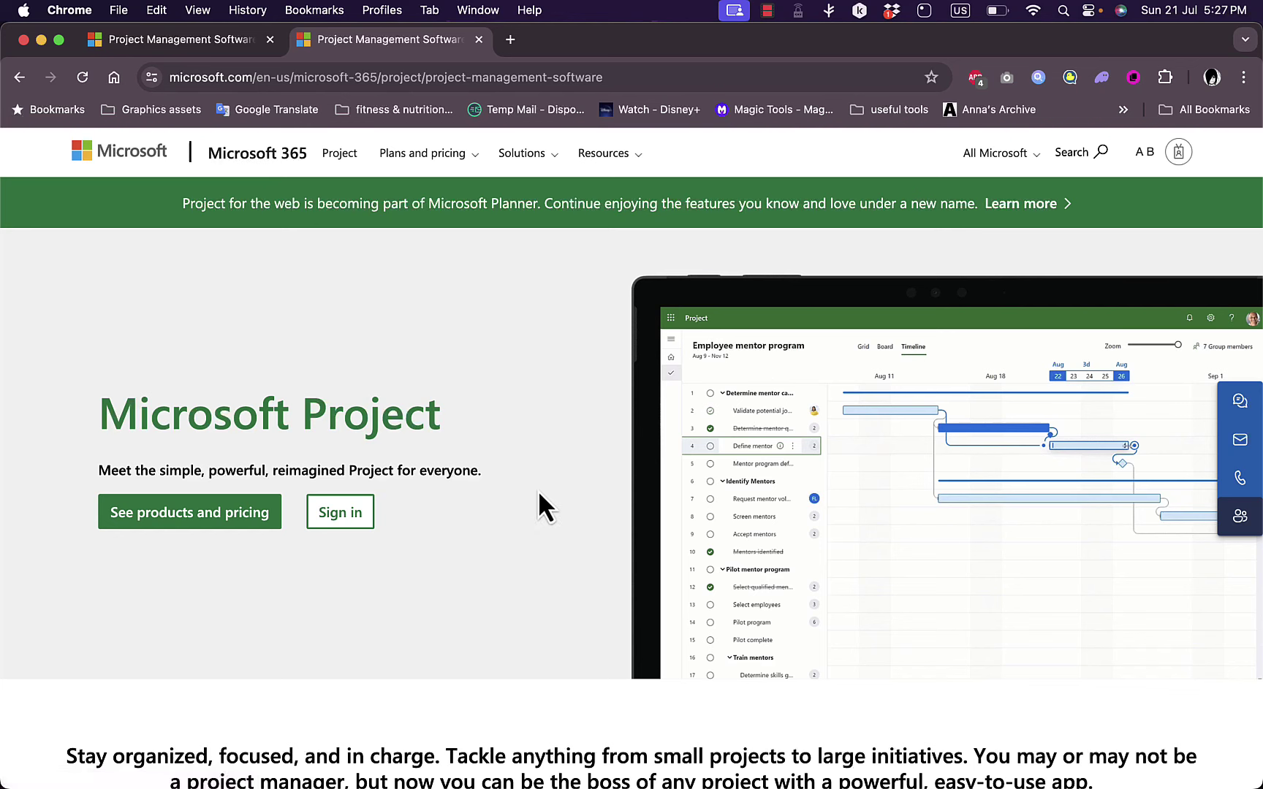
{"action": "left_click", "coordinate": [192, 512]}
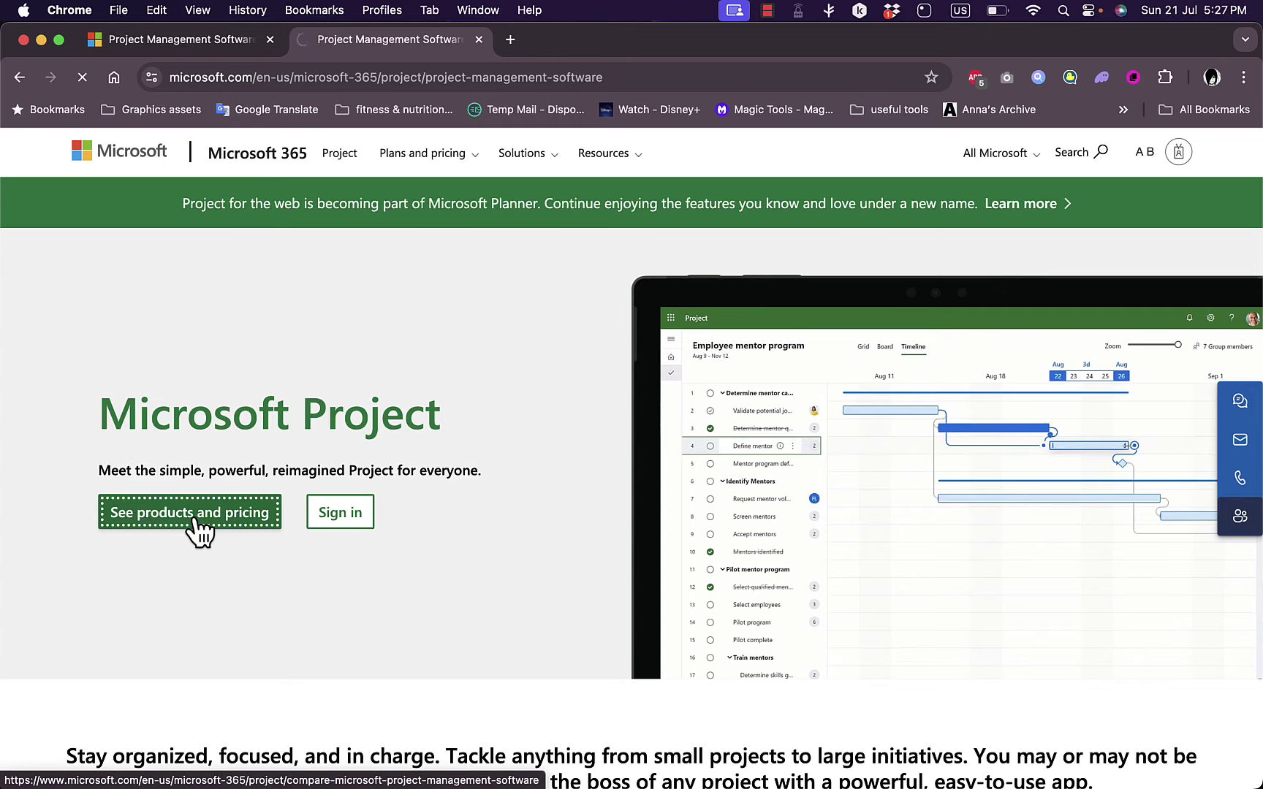
{"action": "scroll", "coordinate": [197, 530], "scroll_direction": "down", "scroll_amount": 2}
{"action": "scroll", "coordinate": [199, 532], "scroll_direction": "down", "scroll_amount": 12}
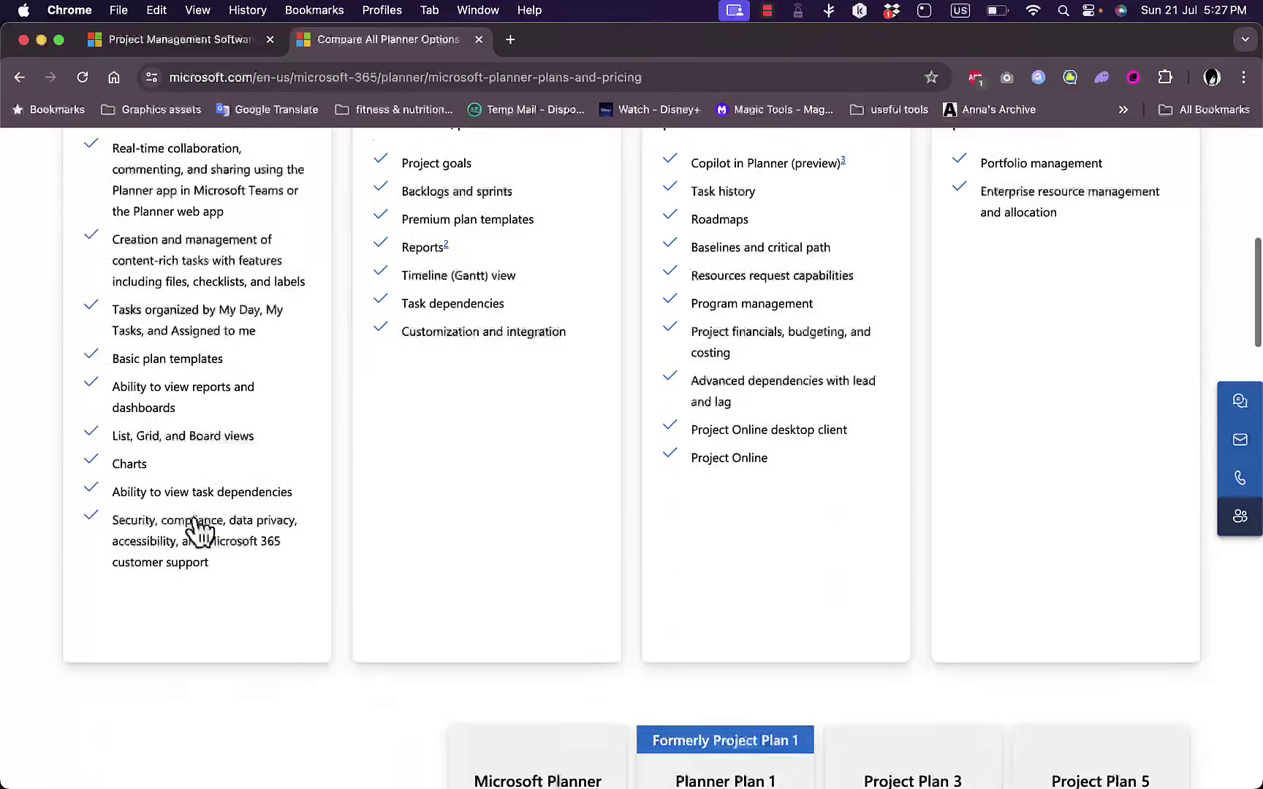
{"action": "scroll", "coordinate": [197, 533], "scroll_direction": "down", "scroll_amount": 7}
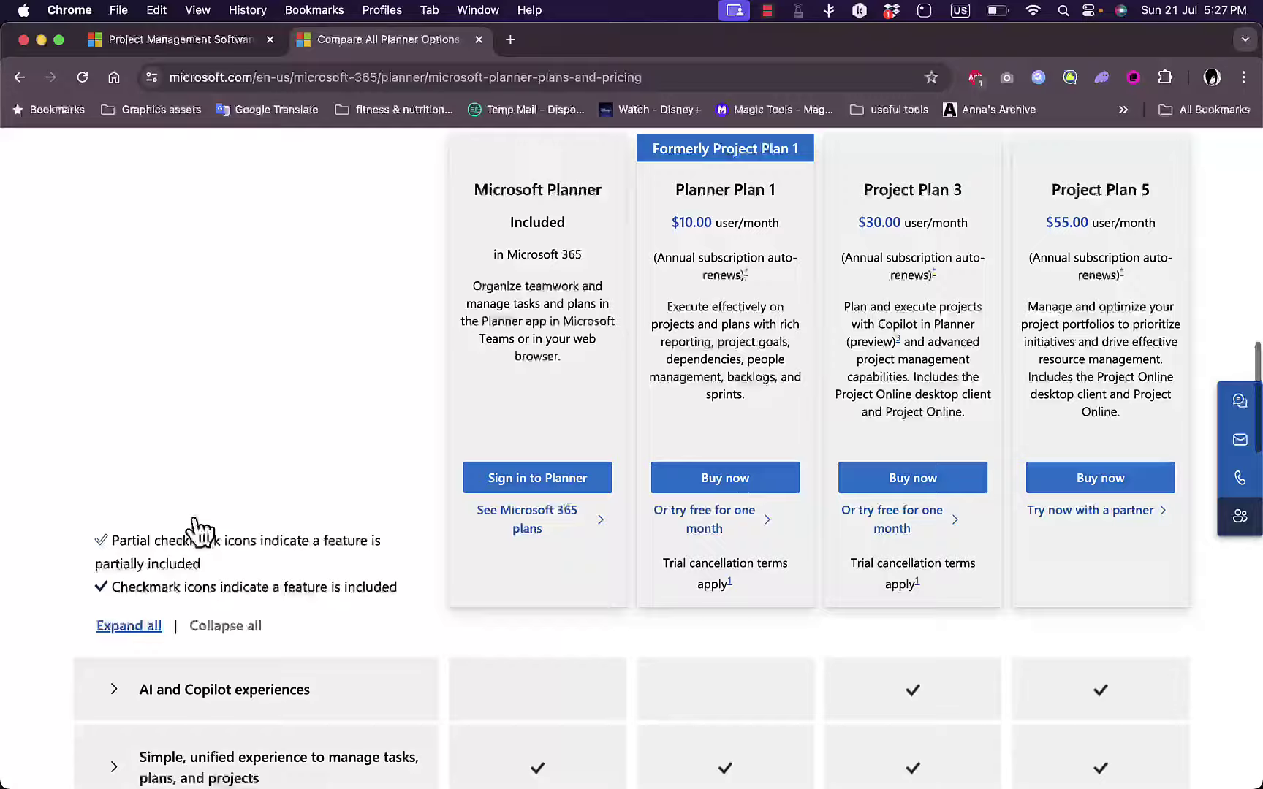
{"action": "scroll", "coordinate": [199, 532], "scroll_direction": "up", "scroll_amount": 12}
{"action": "scroll", "coordinate": [196, 529], "scroll_direction": "up", "scroll_amount": 10}
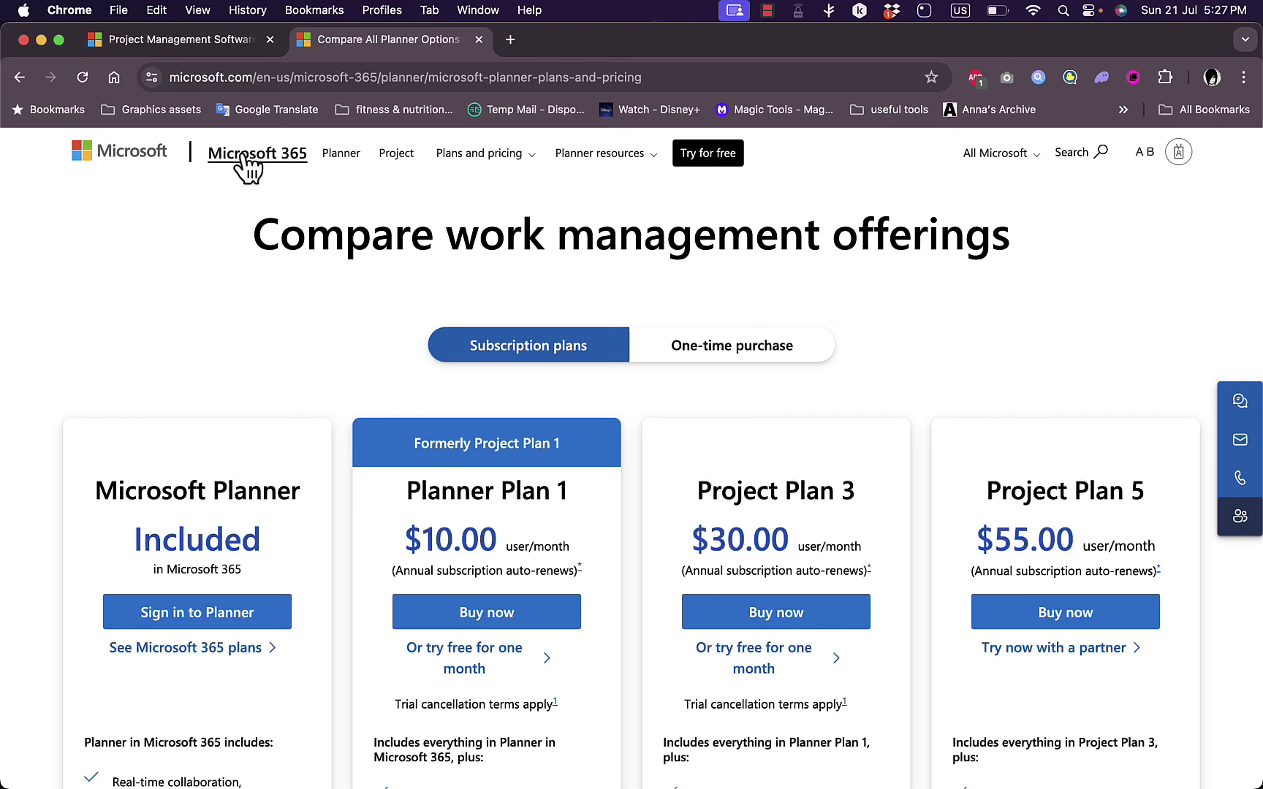
{"action": "left_click", "coordinate": [24, 78]}
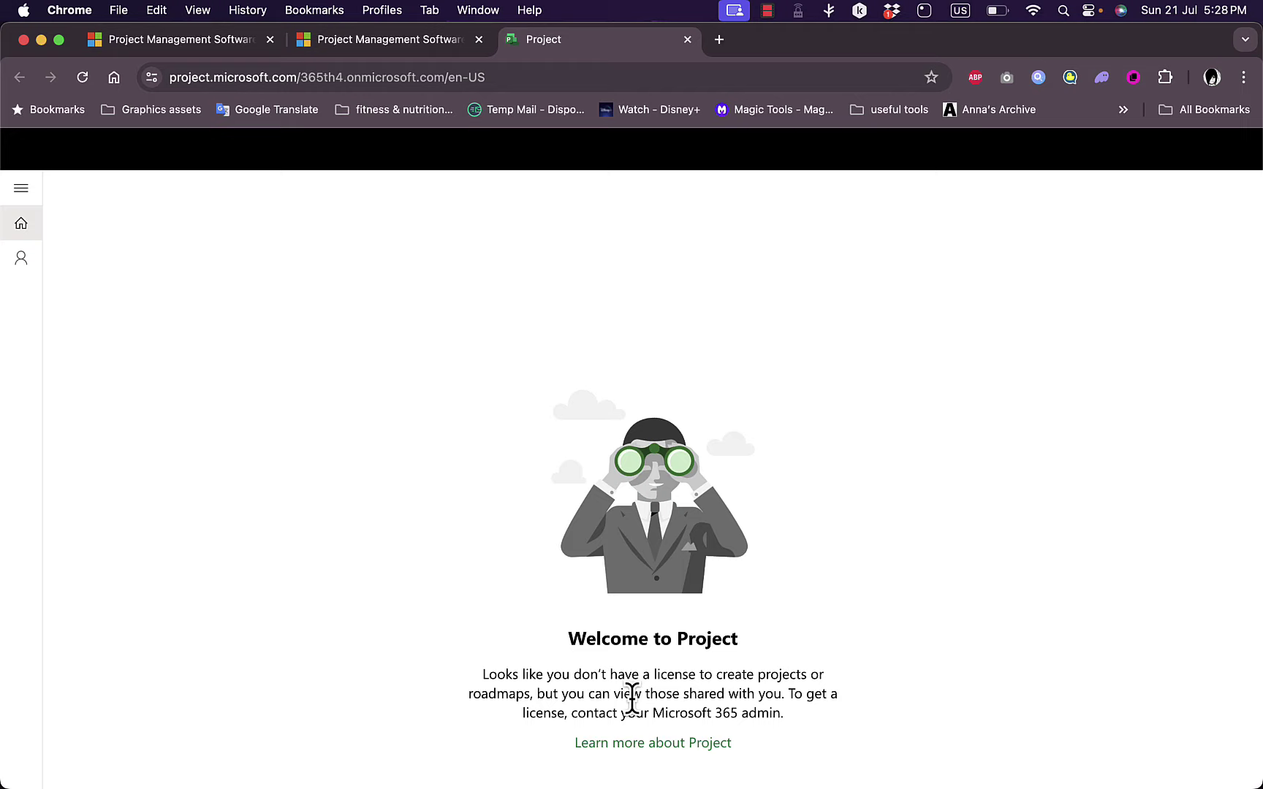
{"action": "left_click", "coordinate": [688, 41]}
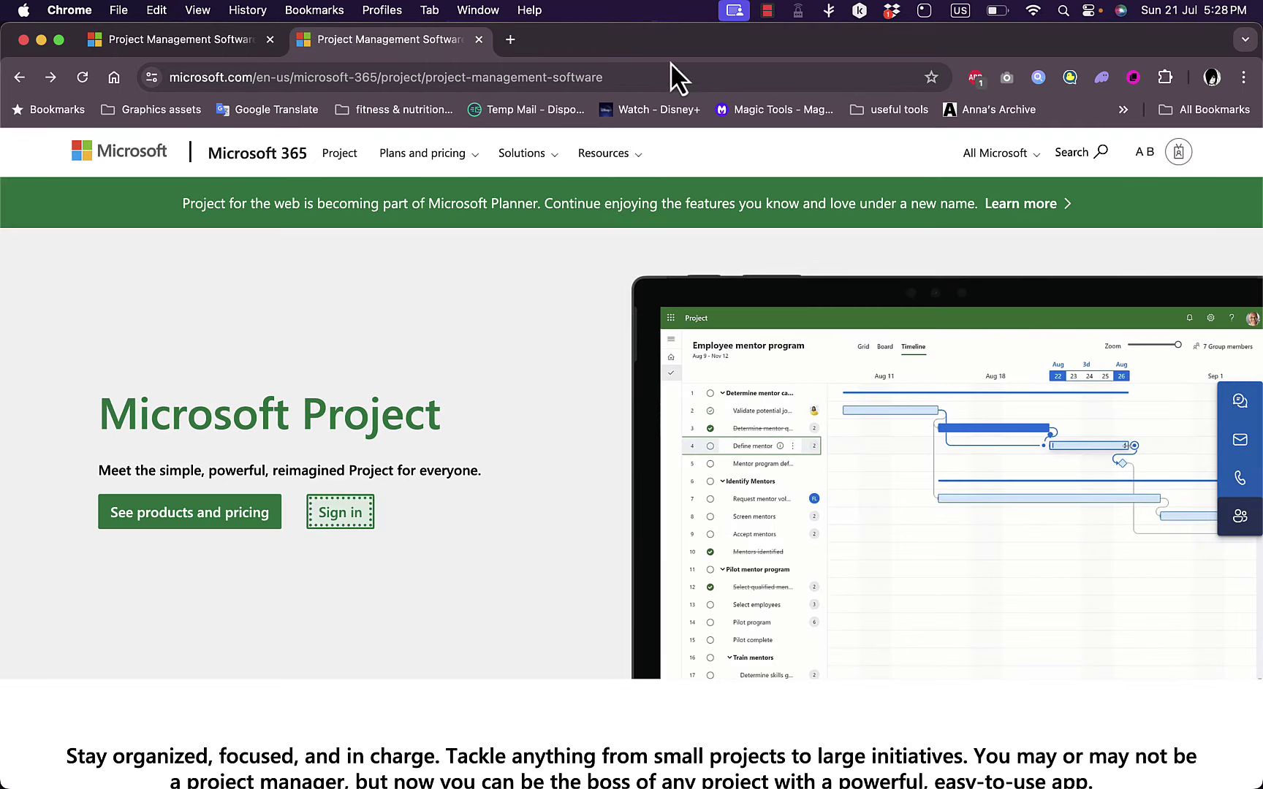
{"action": "scroll", "coordinate": [447, 330], "scroll_direction": "down", "scroll_amount": 5}
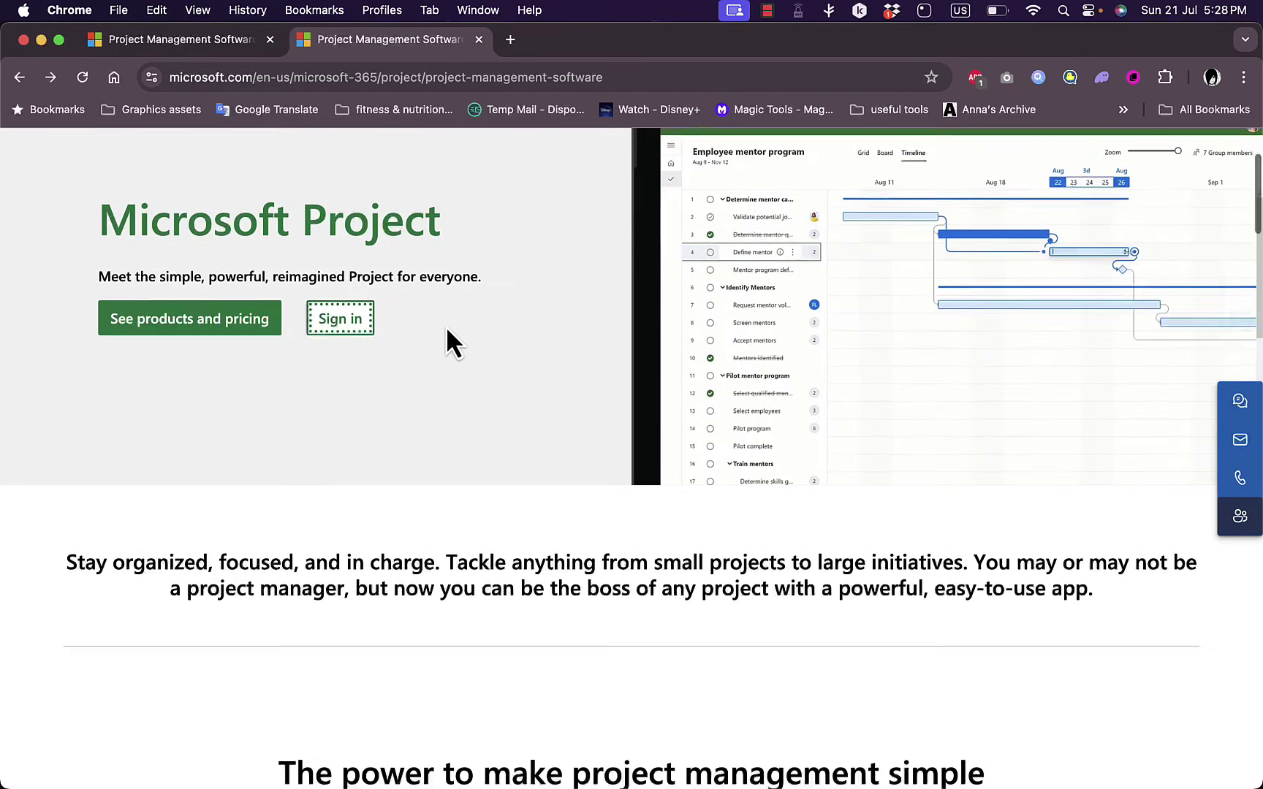
{"action": "scroll", "coordinate": [448, 330], "scroll_direction": "down", "scroll_amount": 8}
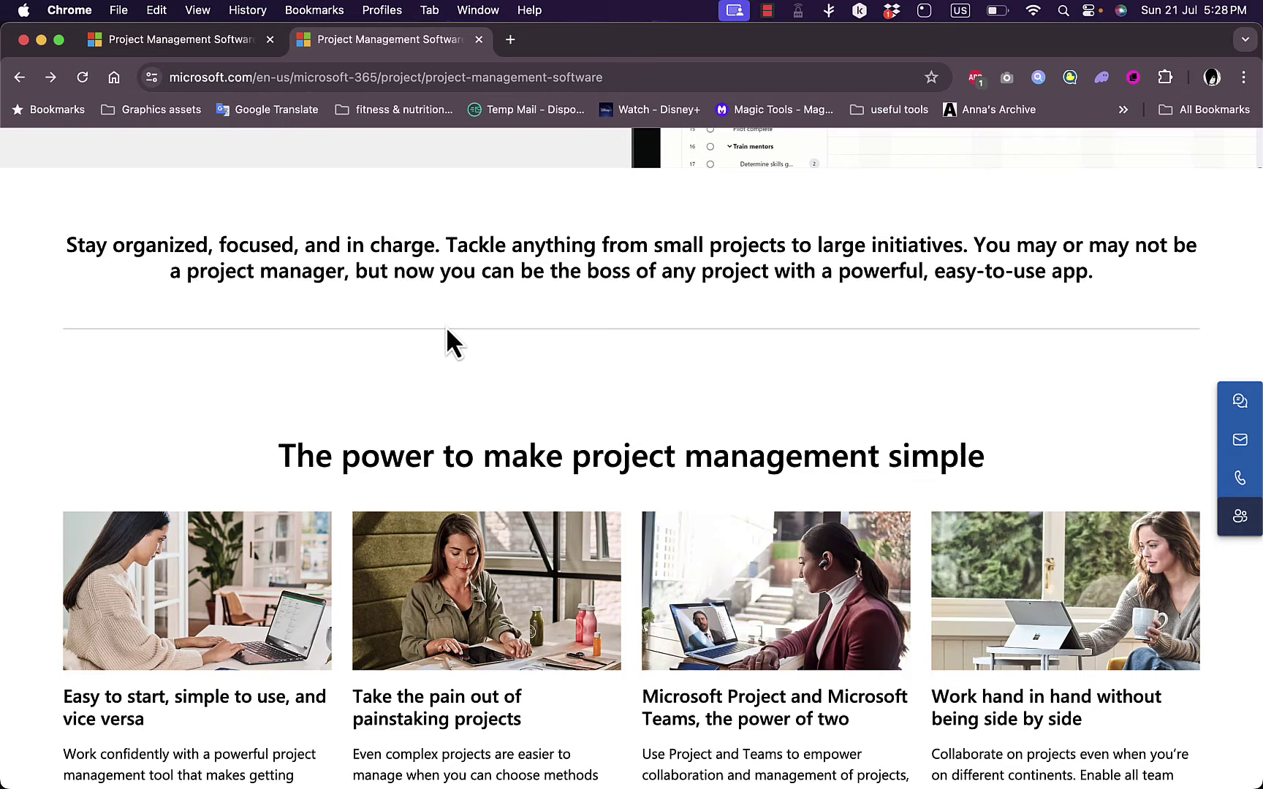
{"action": "scroll", "coordinate": [446, 329], "scroll_direction": "down", "scroll_amount": 3}
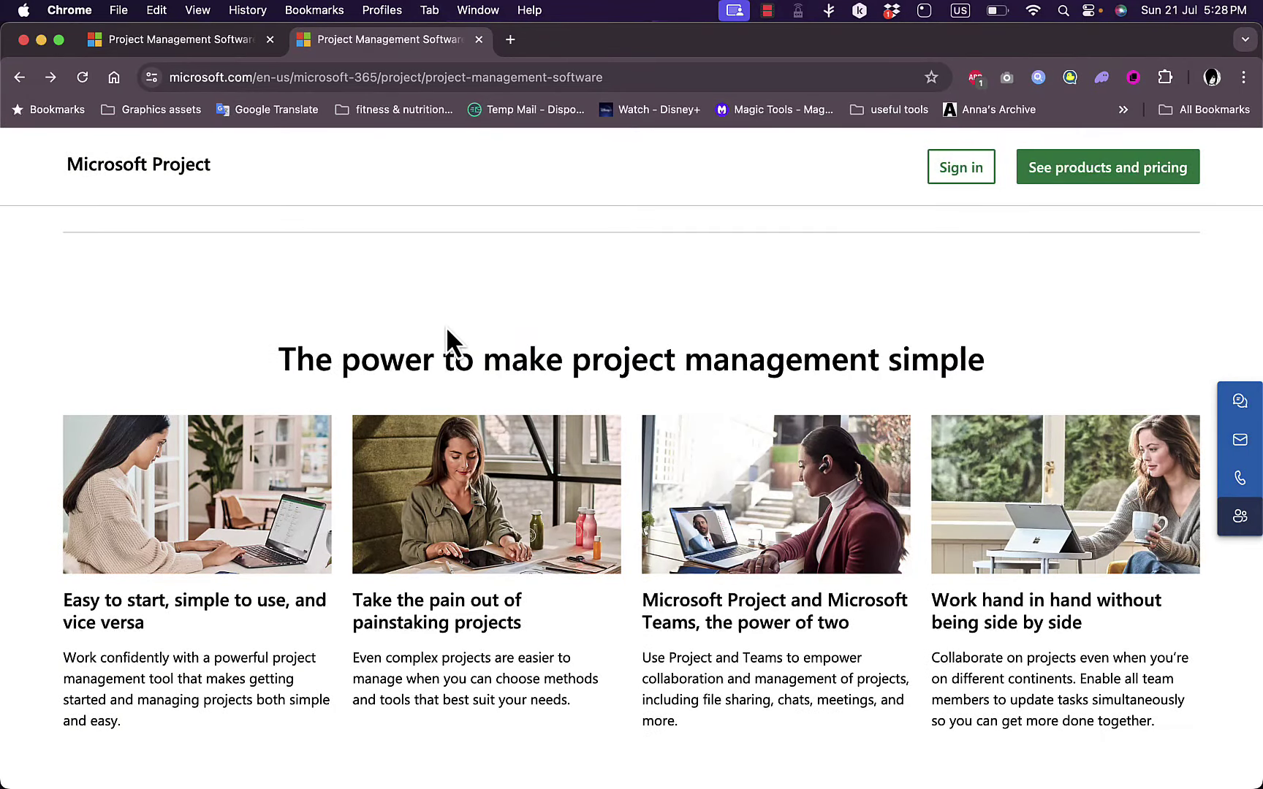
{"action": "scroll", "coordinate": [446, 326], "scroll_direction": "down", "scroll_amount": 6}
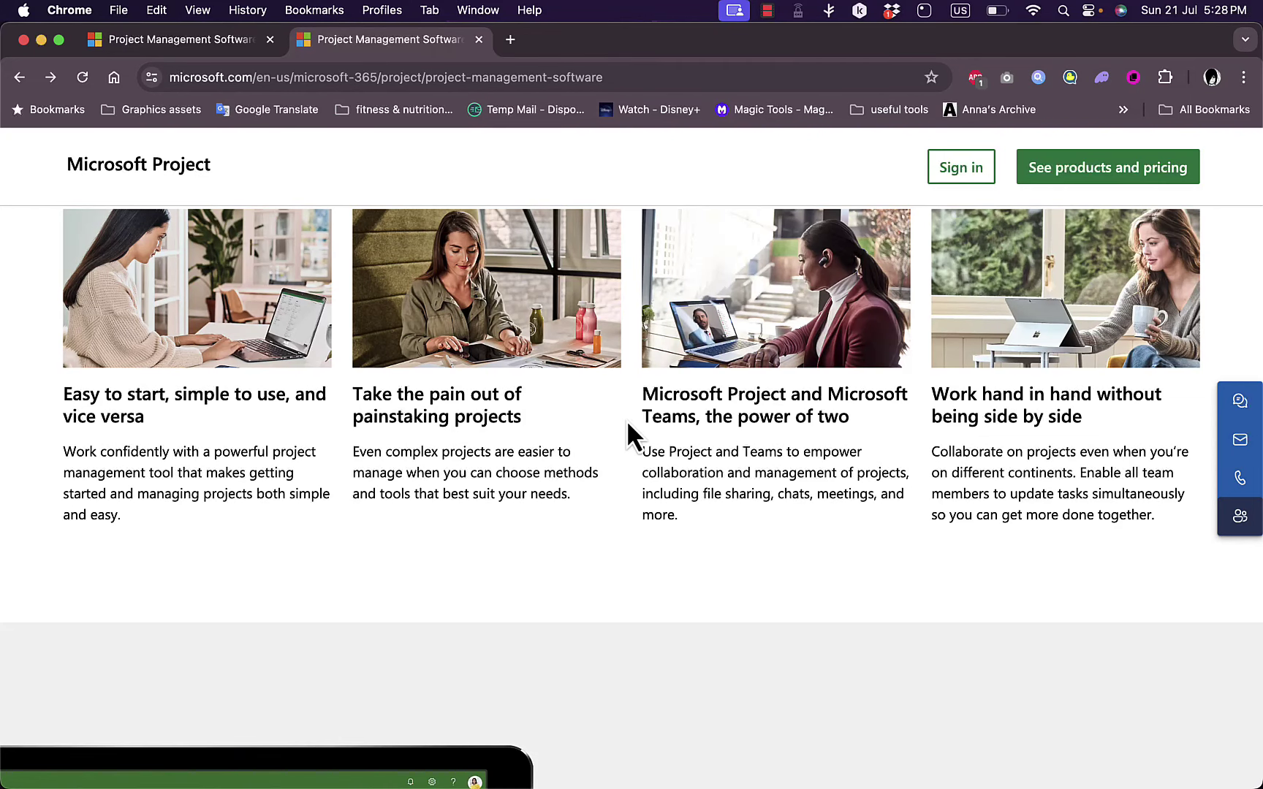
{"action": "scroll", "coordinate": [626, 419], "scroll_direction": "down", "scroll_amount": 10}
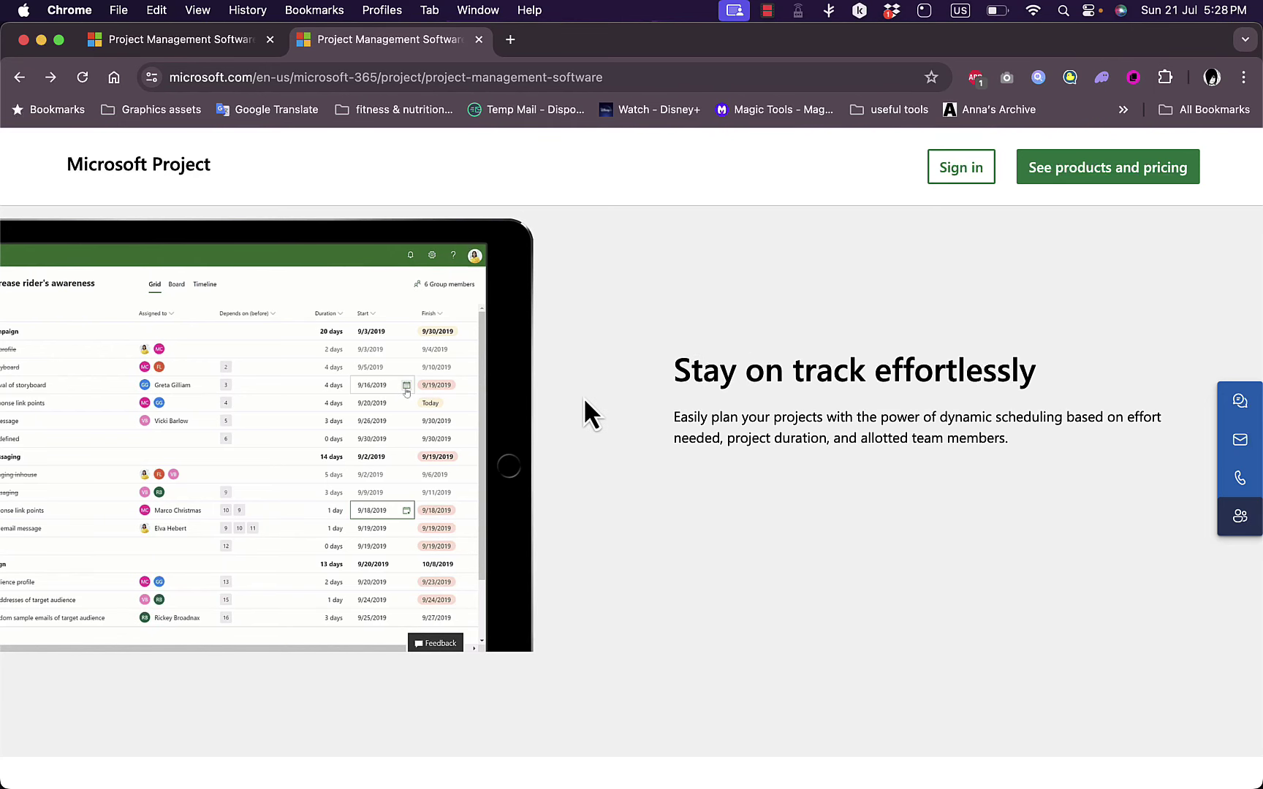
{"action": "scroll", "coordinate": [601, 406], "scroll_direction": "down", "scroll_amount": 8}
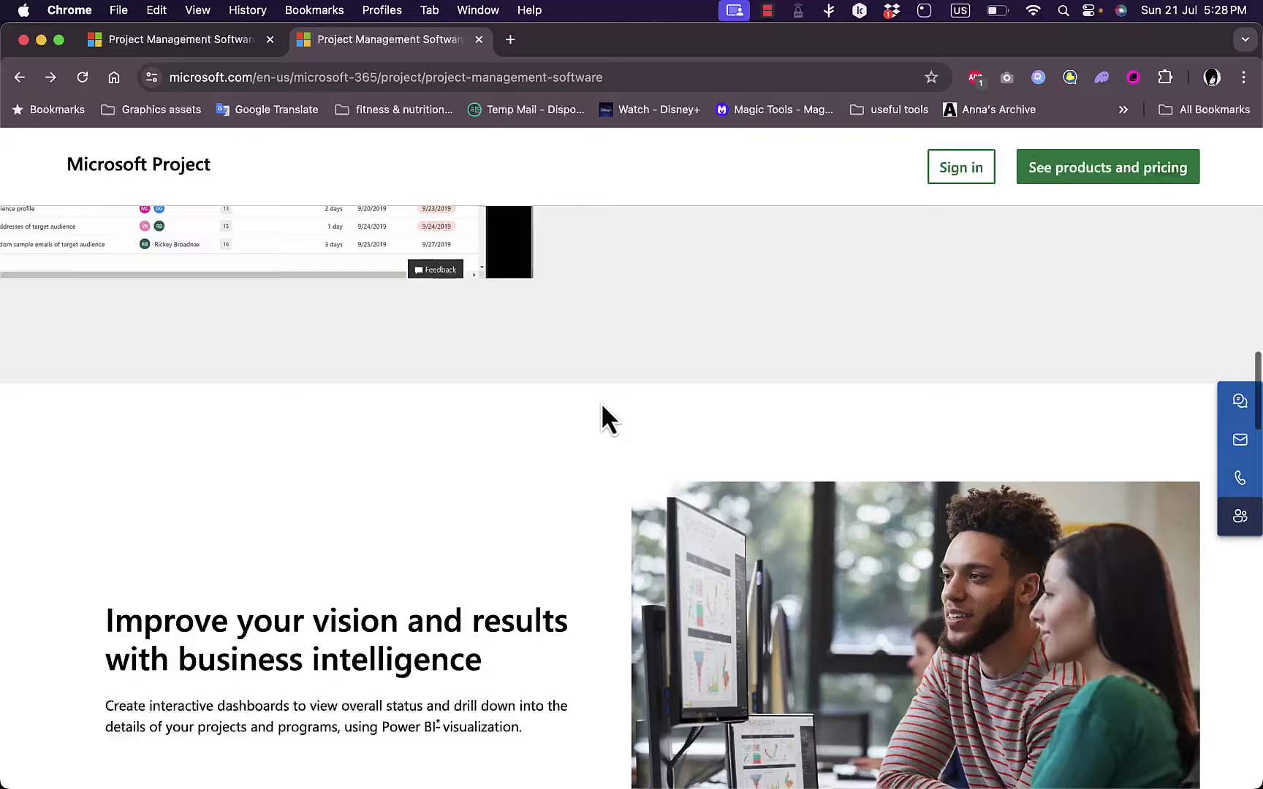
{"action": "scroll", "coordinate": [601, 402], "scroll_direction": "down", "scroll_amount": 1}
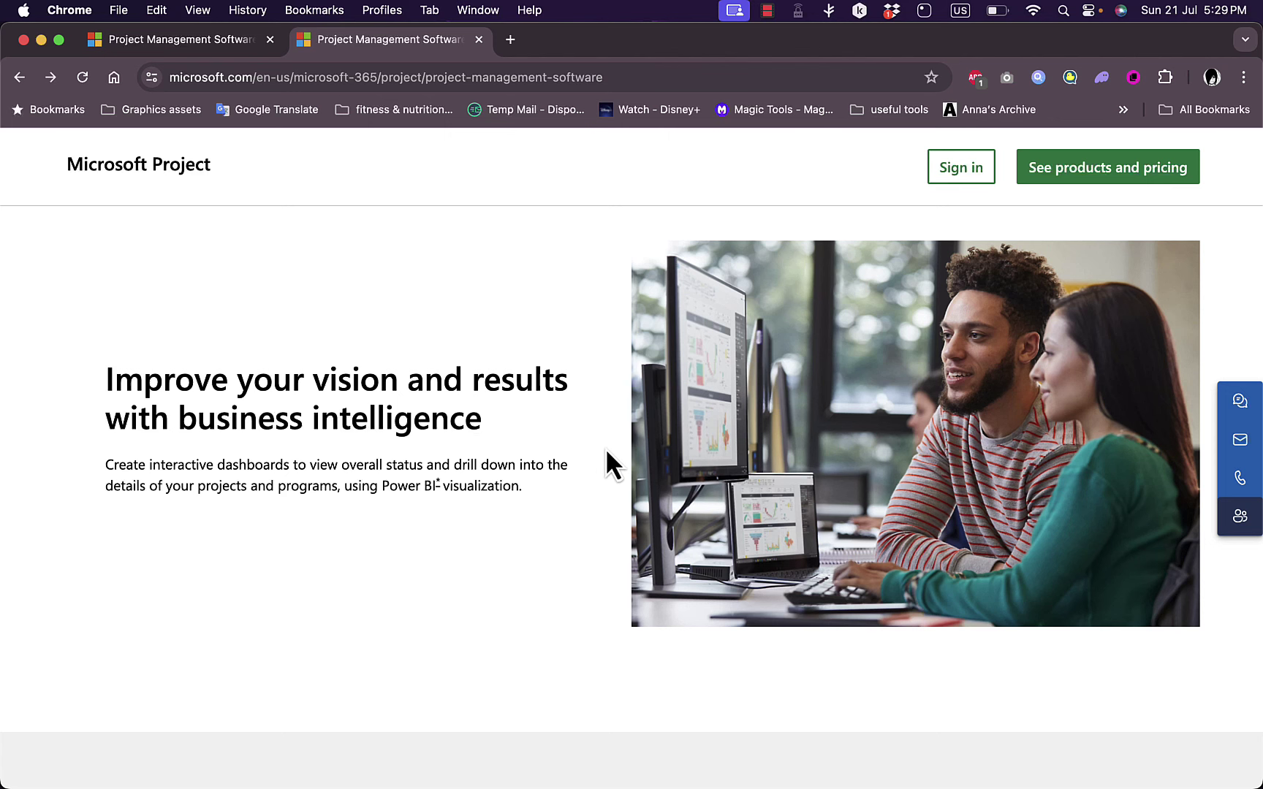
{"action": "scroll", "coordinate": [605, 448], "scroll_direction": "down", "scroll_amount": 8}
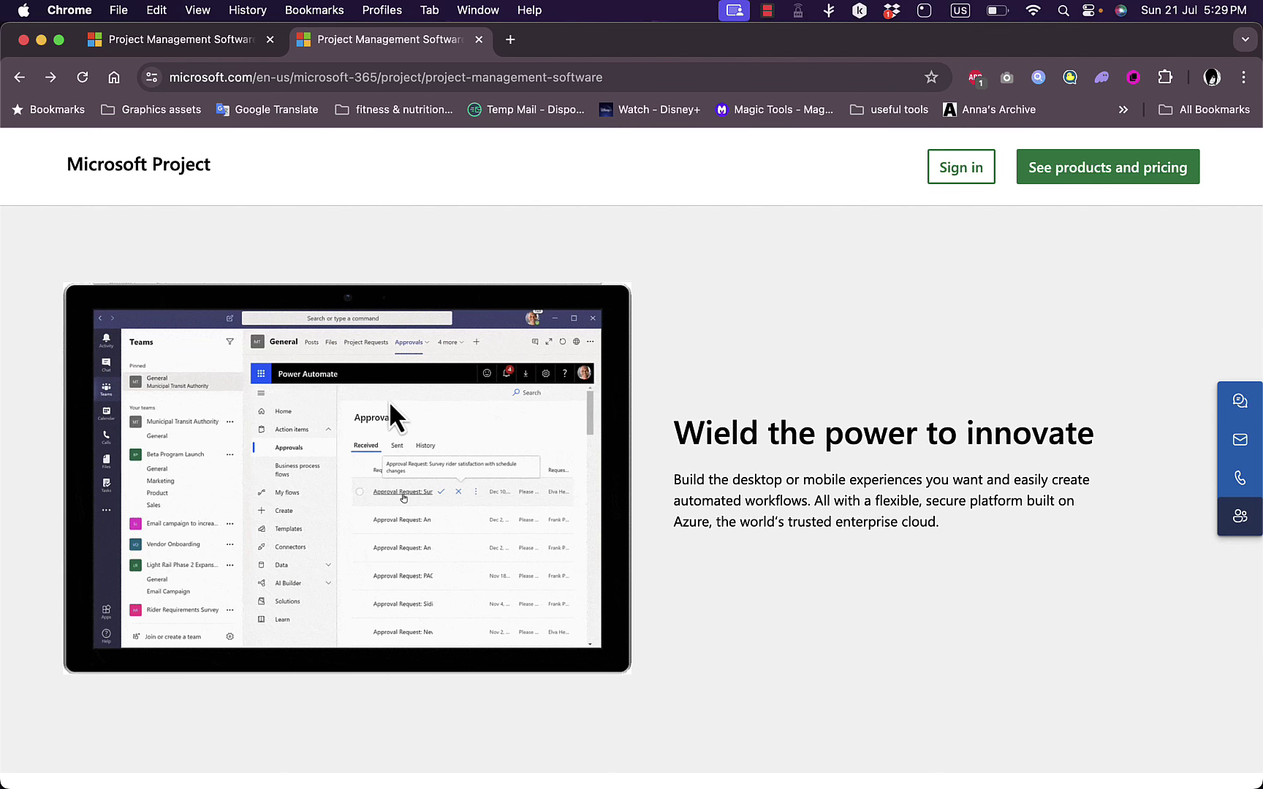
{"action": "scroll", "coordinate": [667, 424], "scroll_direction": "down", "scroll_amount": 12}
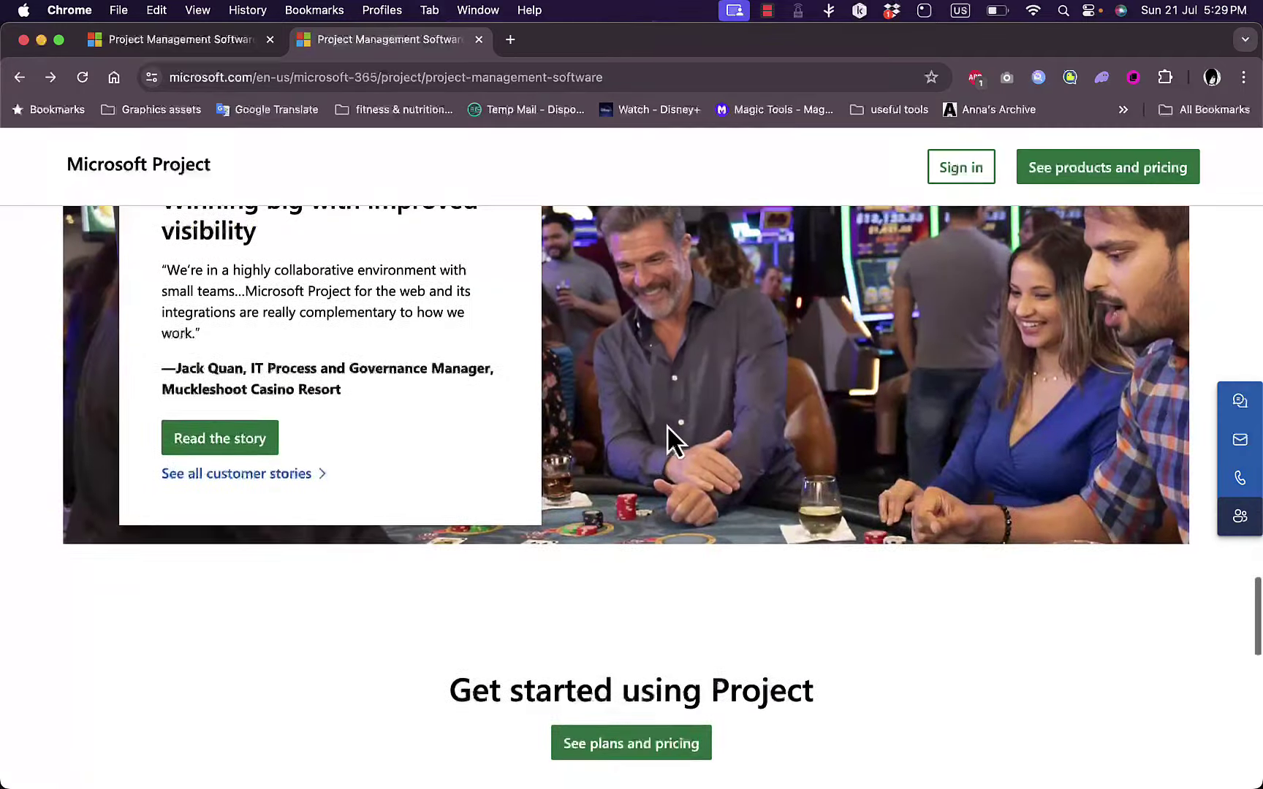
{"action": "scroll", "coordinate": [667, 424], "scroll_direction": "down", "scroll_amount": 6}
{"action": "scroll", "coordinate": [667, 424], "scroll_direction": "down", "scroll_amount": 8}
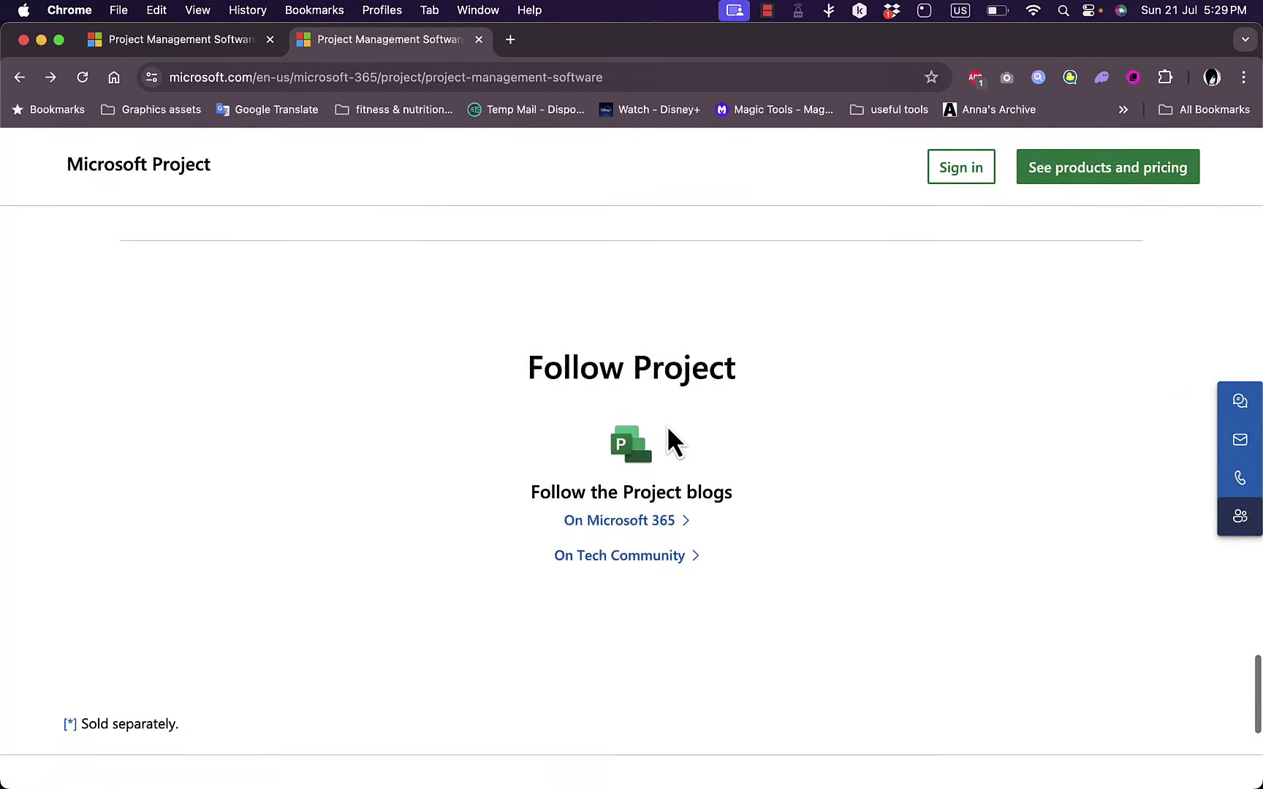
{"action": "scroll", "coordinate": [668, 423], "scroll_direction": "up", "scroll_amount": 6}
{"action": "scroll", "coordinate": [667, 424], "scroll_direction": "up", "scroll_amount": 3}
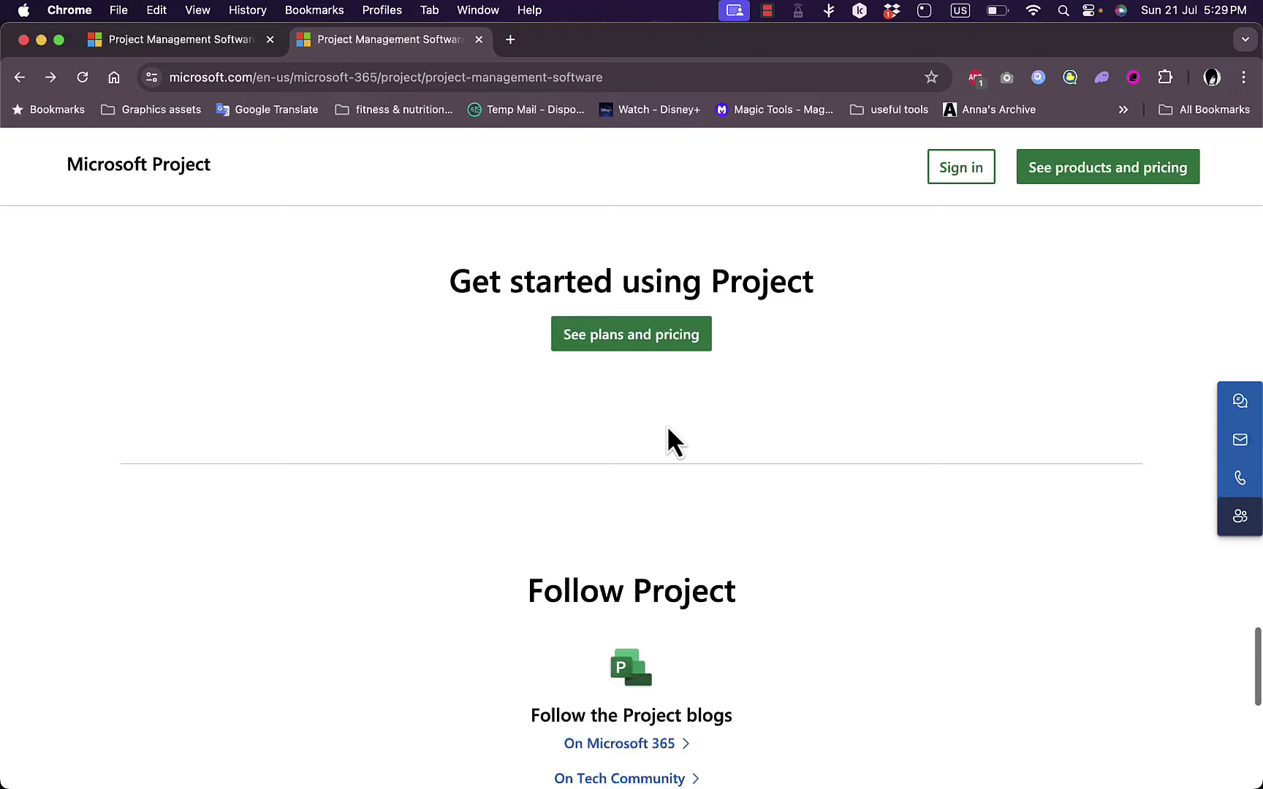
{"action": "scroll", "coordinate": [752, 405], "scroll_direction": "up", "scroll_amount": 20}
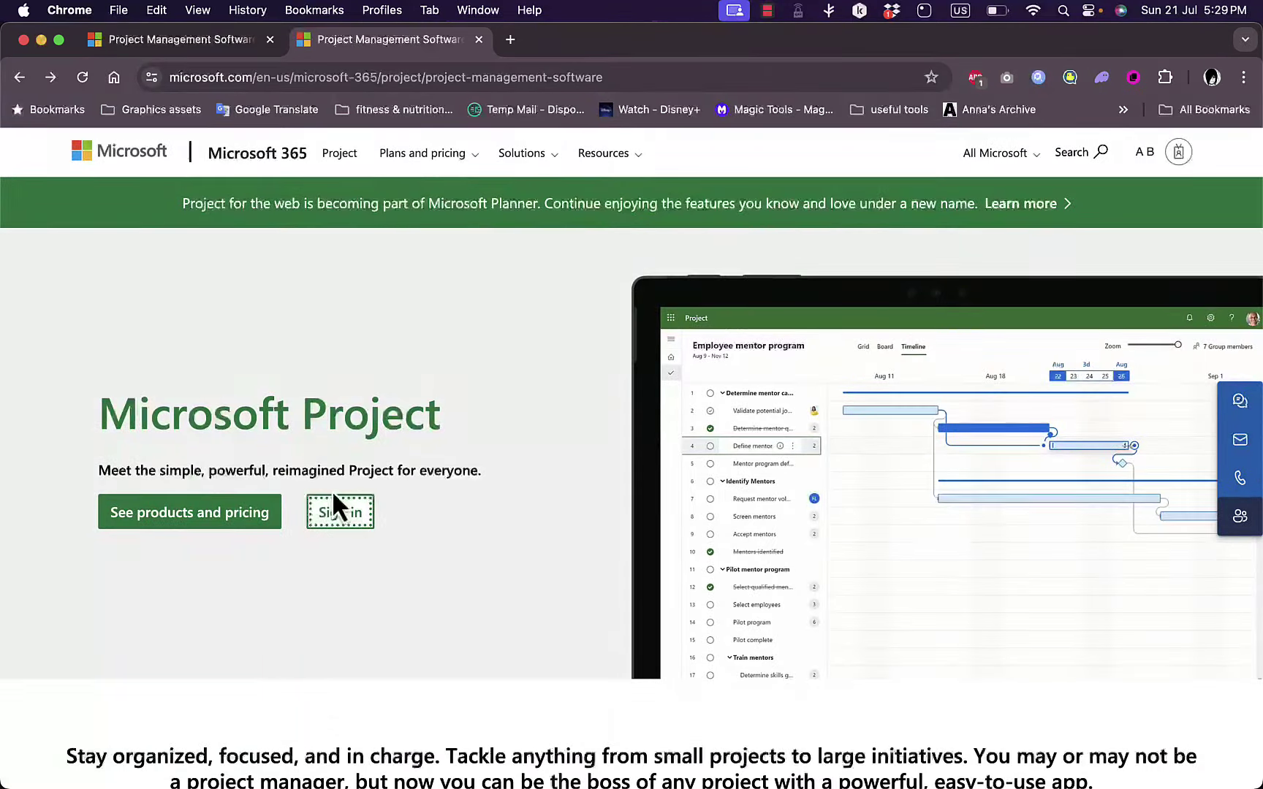
Step: Sign in to Project and go to the Planner Hub listing the 'test' plan
{"action": "left_click", "coordinate": [334, 521]}
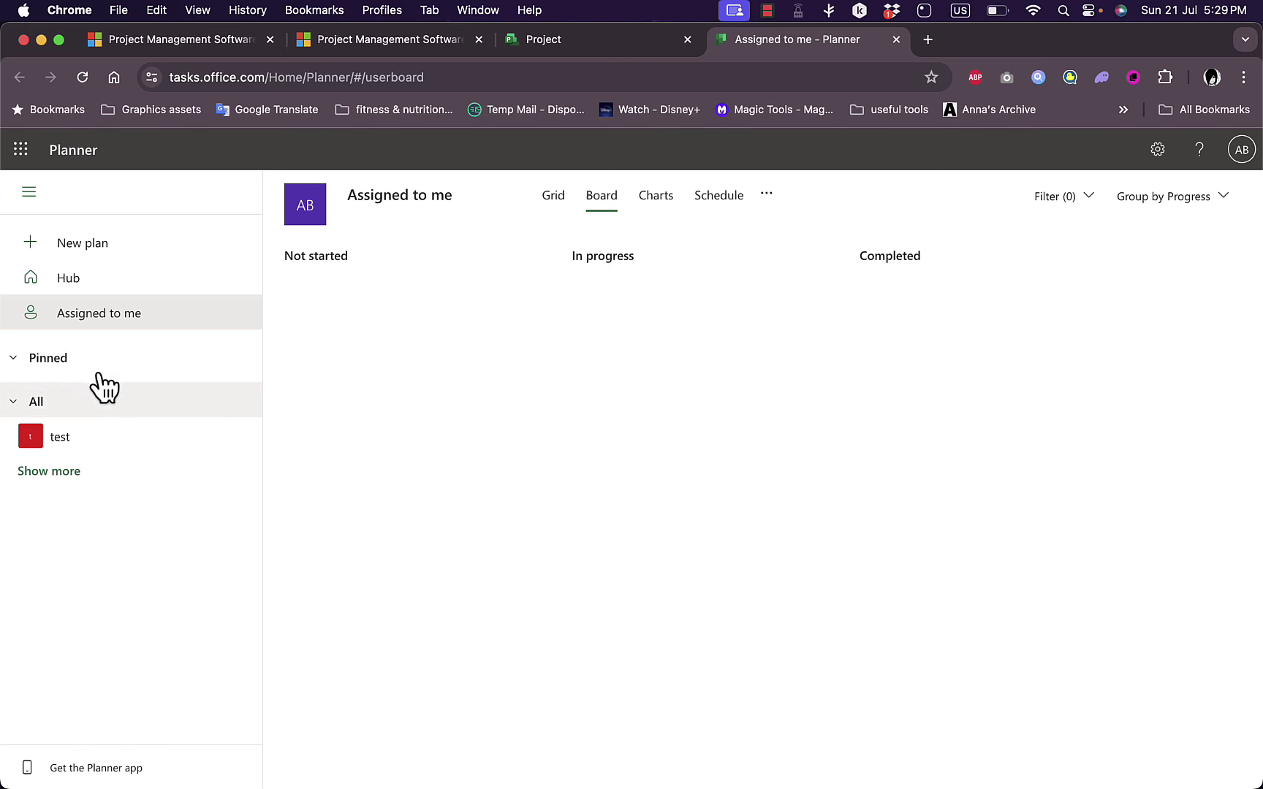
{"action": "left_click", "coordinate": [149, 282]}
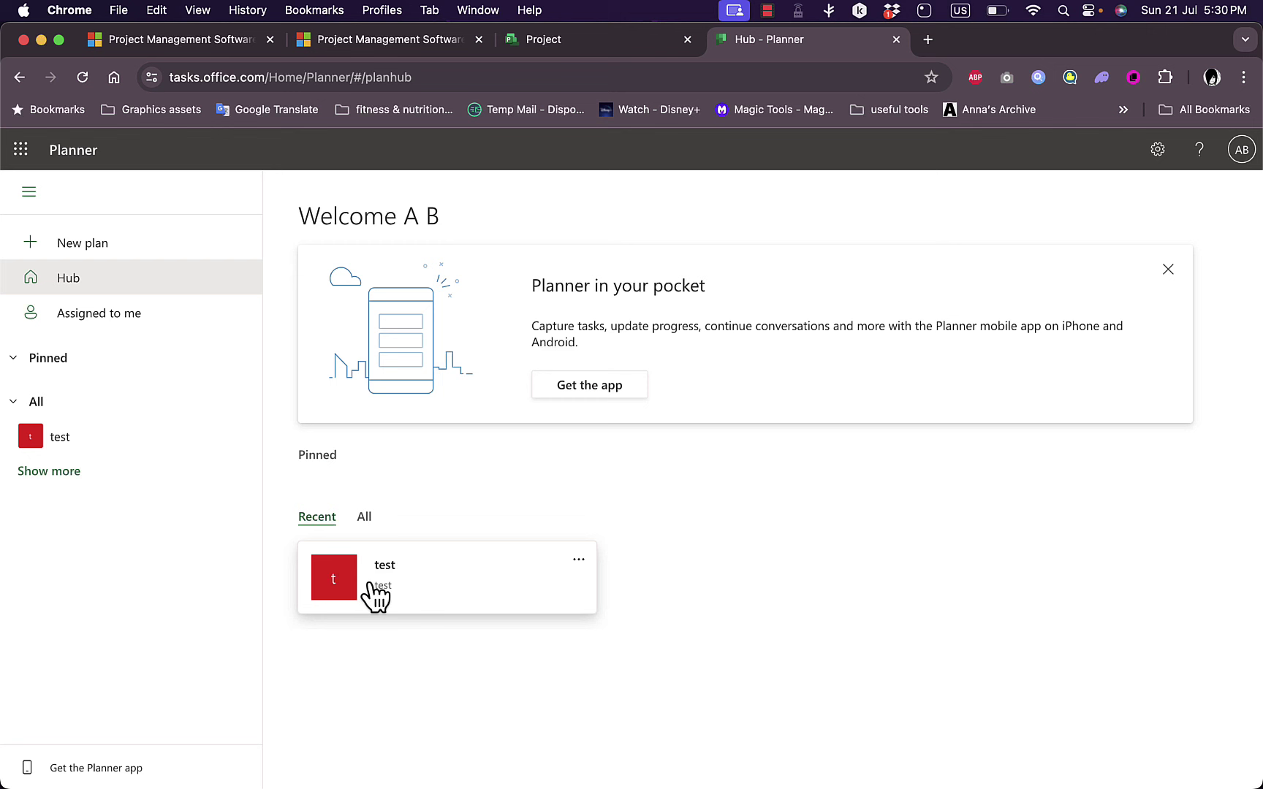
Step: Create a private plan named 'project 2' from the Project Management template
{"action": "left_click", "coordinate": [106, 247]}
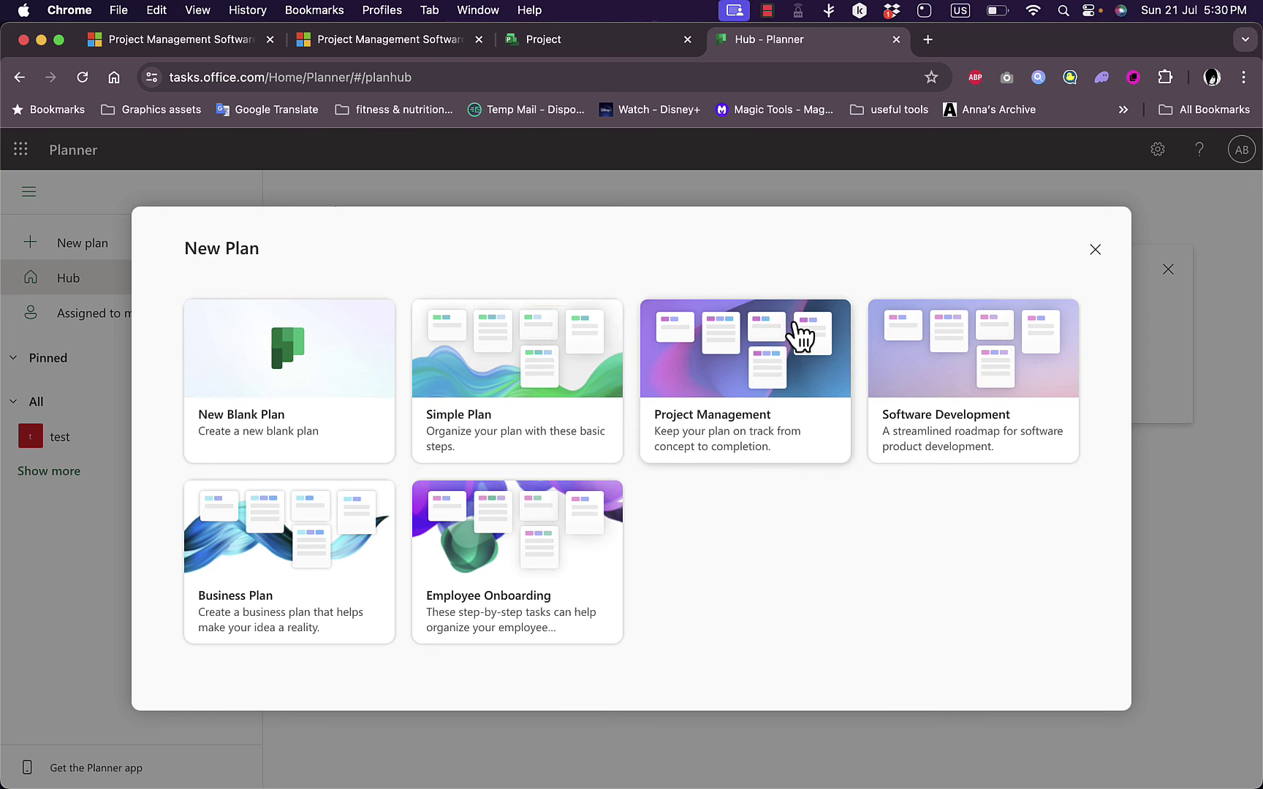
{"action": "left_click", "coordinate": [740, 384]}
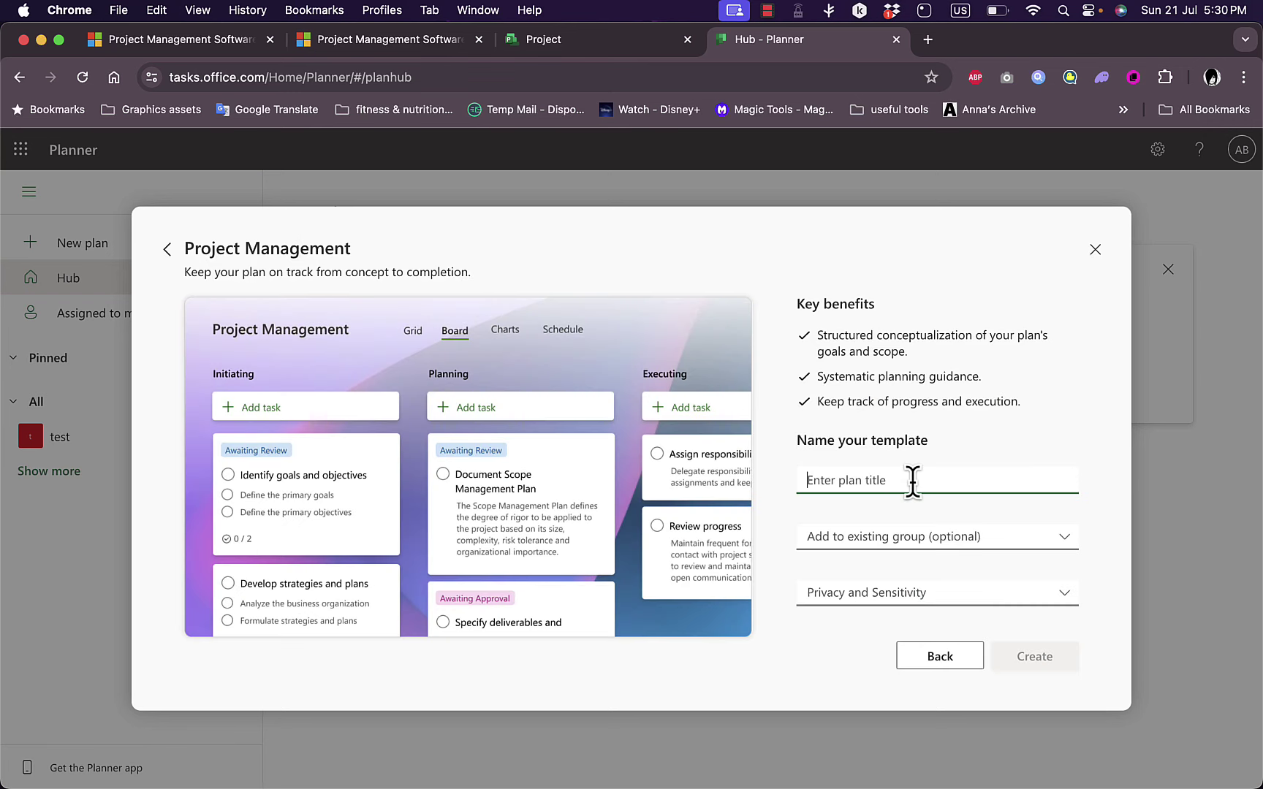
{"action": "type", "text": "pro"}
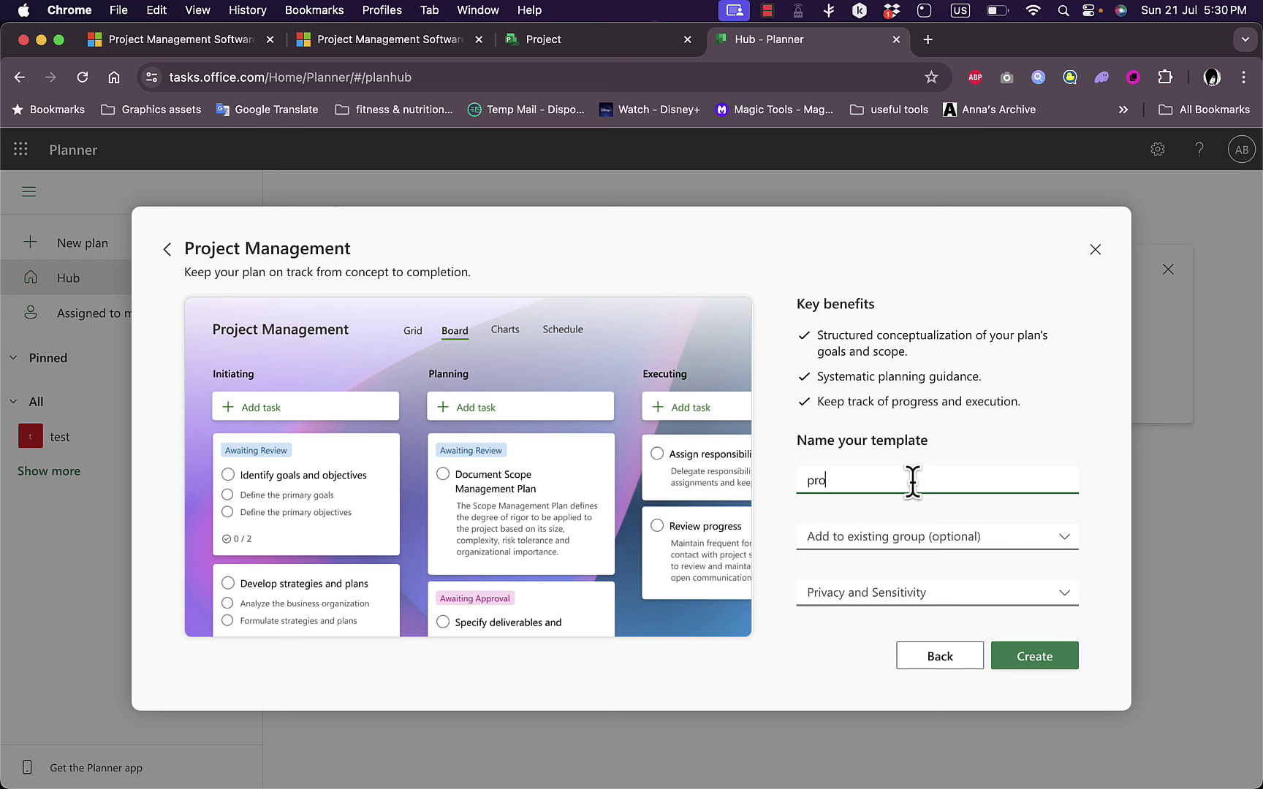
{"action": "type", "text": "ject 2"}
{"action": "left_click", "coordinate": [1006, 536]}
{"action": "left_click", "coordinate": [1005, 535]}
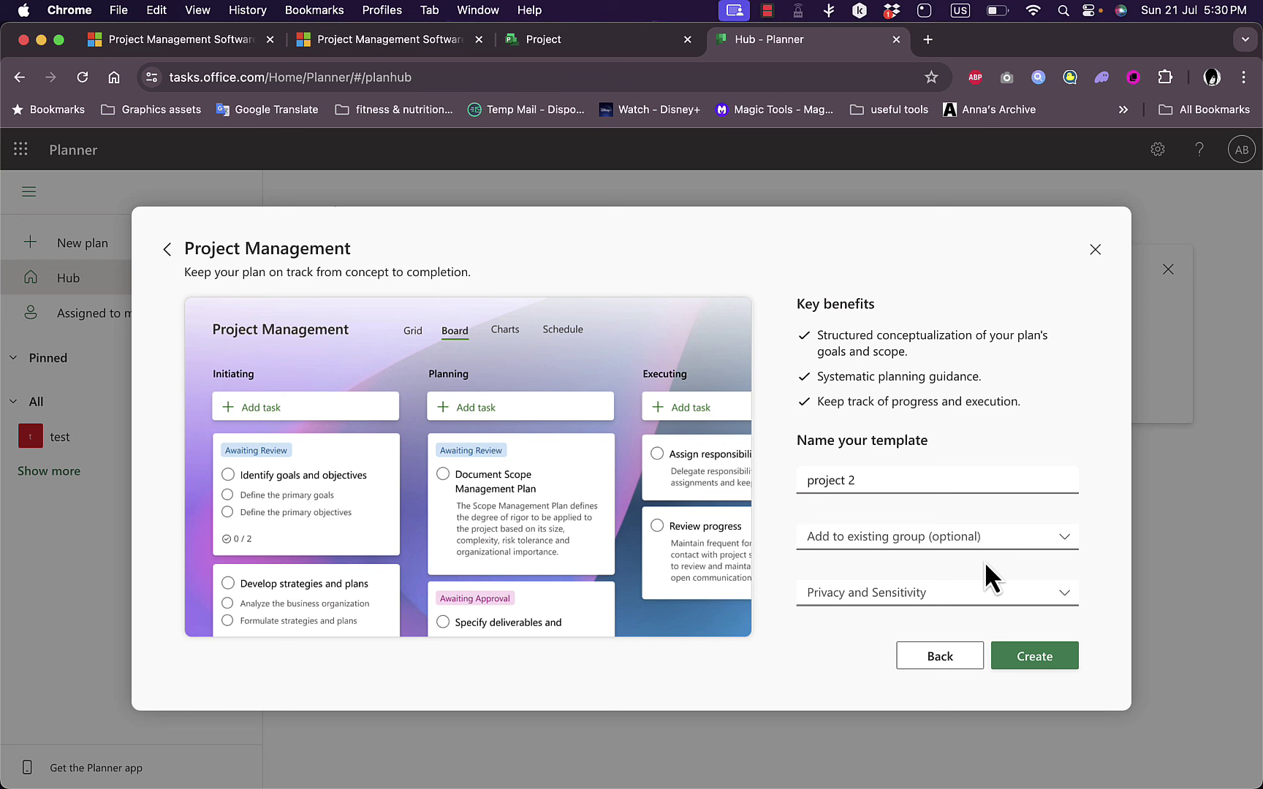
{"action": "left_click", "coordinate": [974, 590]}
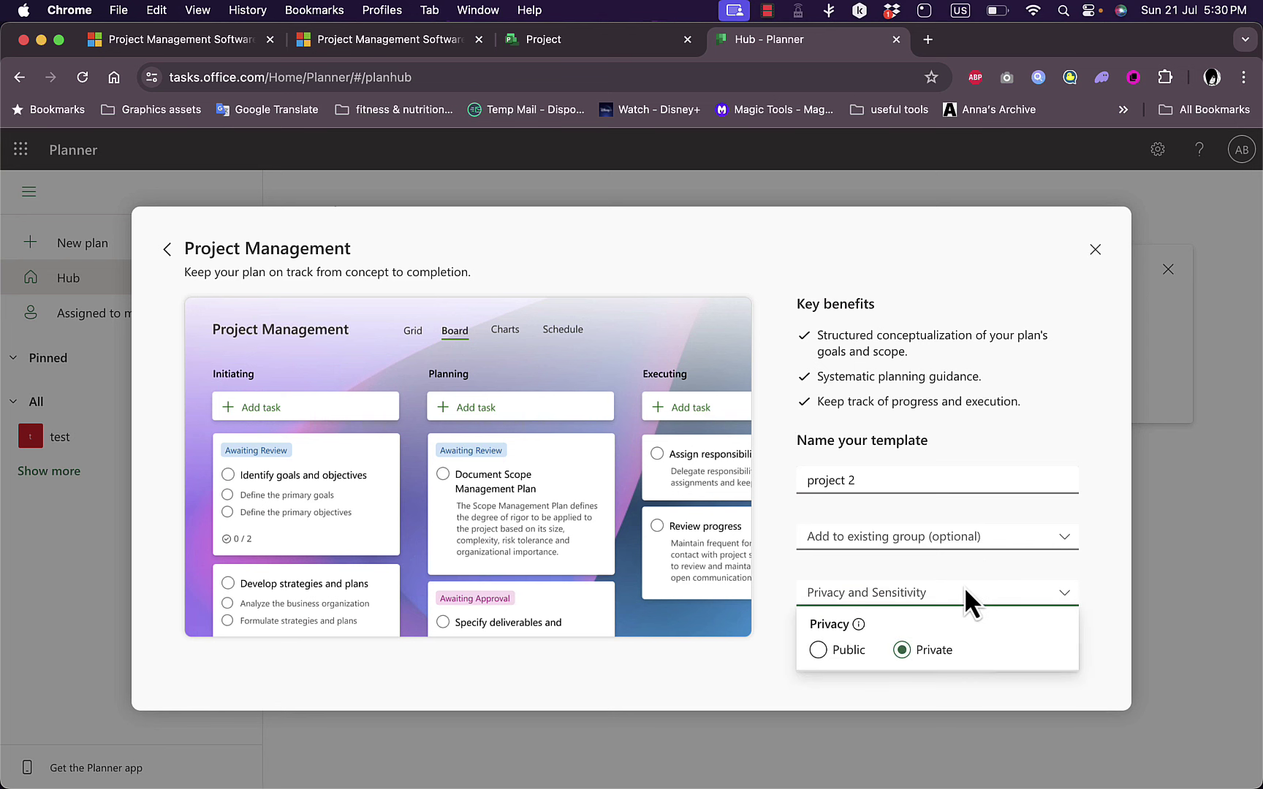
{"action": "left_click", "coordinate": [784, 657]}
{"action": "left_click", "coordinate": [1024, 656]}
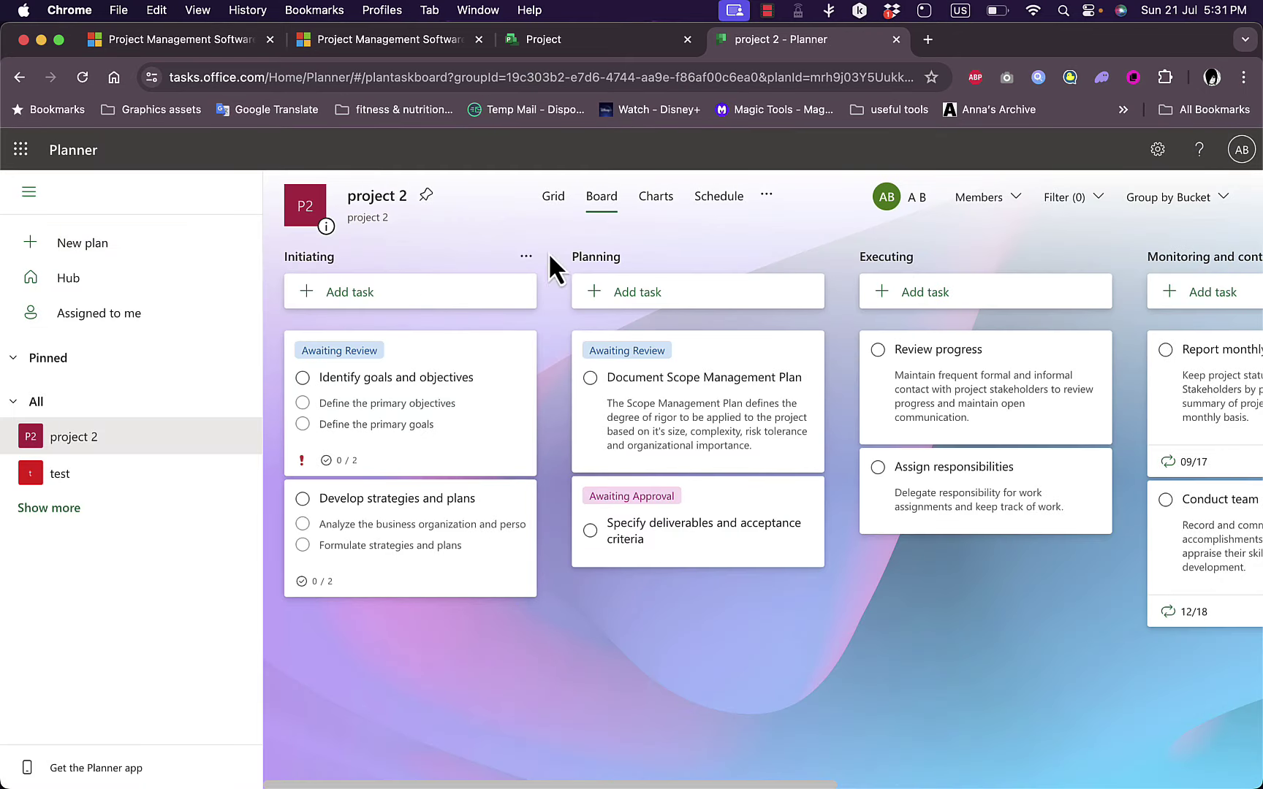
{"action": "scroll", "coordinate": [635, 485], "scroll_direction": "right", "scroll_amount": 10}
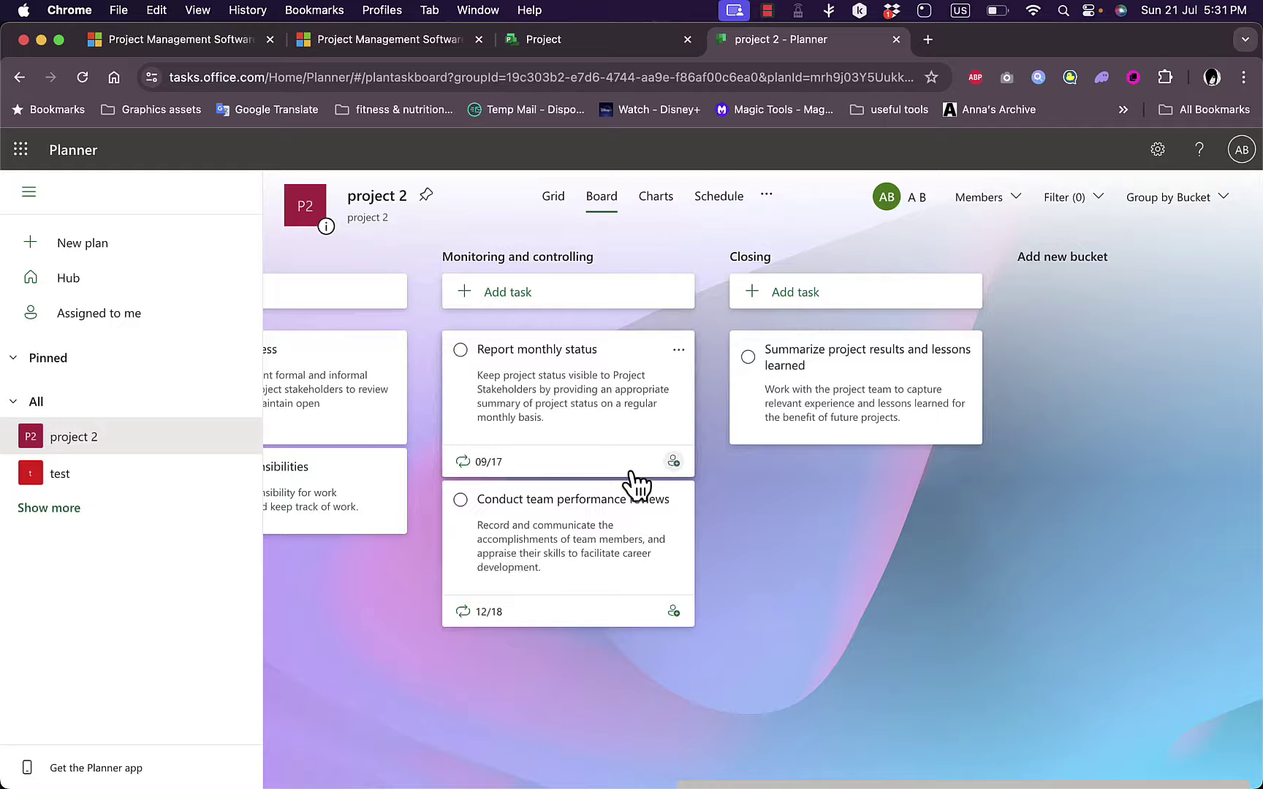
{"action": "scroll", "coordinate": [634, 485], "scroll_direction": "left", "scroll_amount": 10}
{"action": "scroll", "coordinate": [679, 395], "scroll_direction": "right", "scroll_amount": 10}
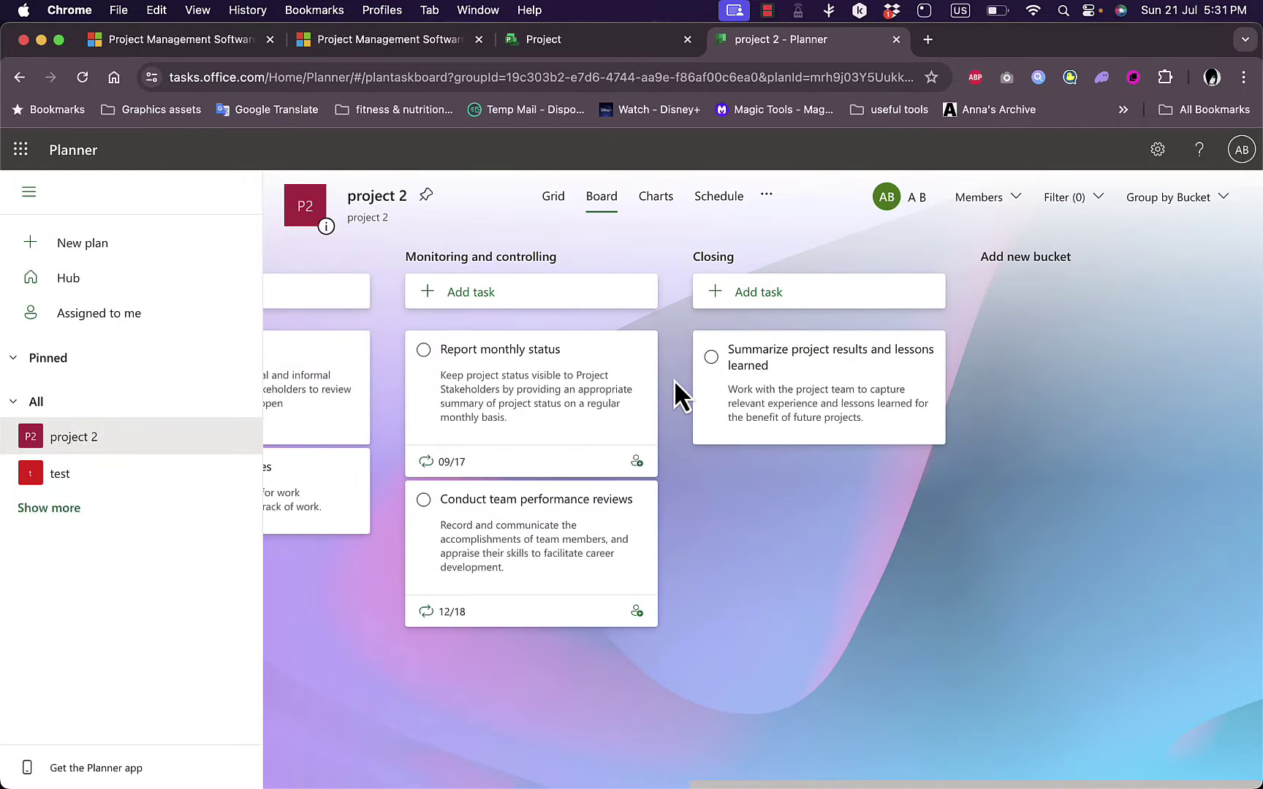
{"action": "scroll", "coordinate": [674, 379], "scroll_direction": "left", "scroll_amount": 10}
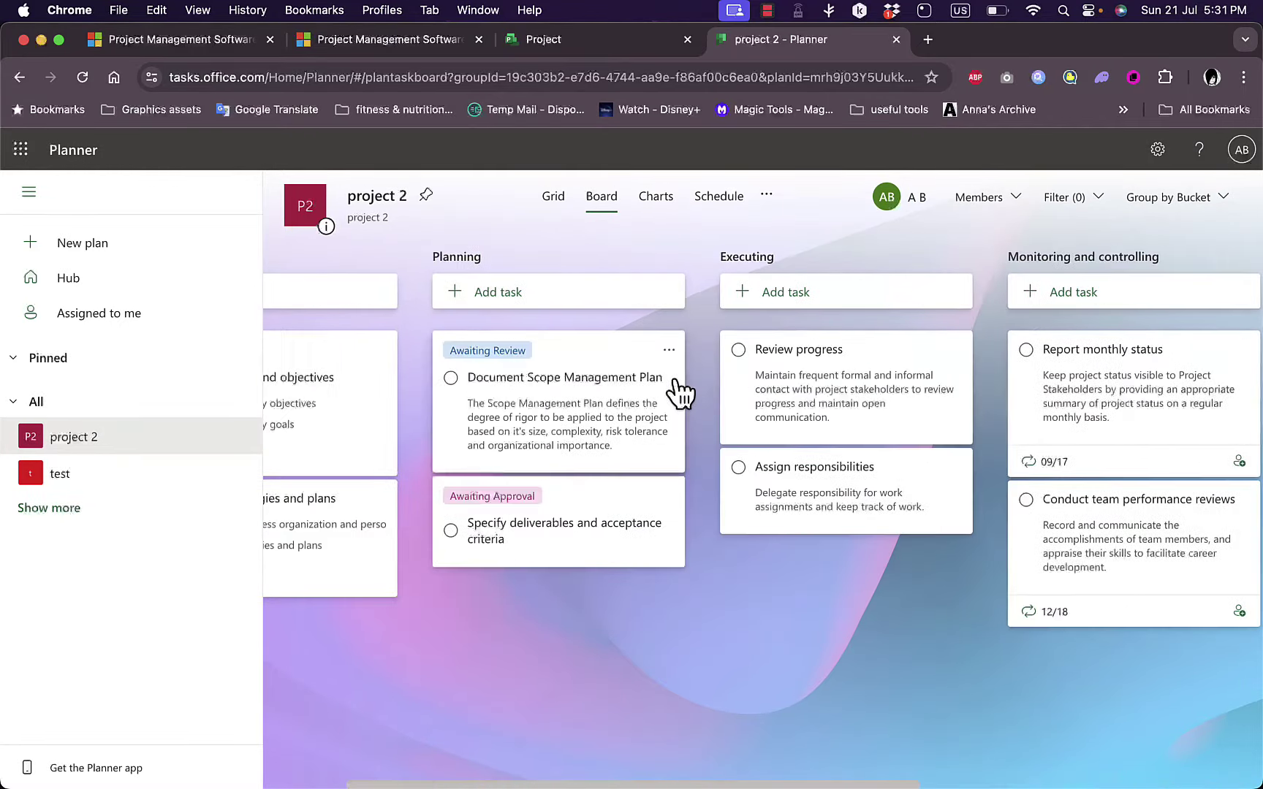
{"action": "scroll", "coordinate": [679, 392], "scroll_direction": "left", "scroll_amount": 2}
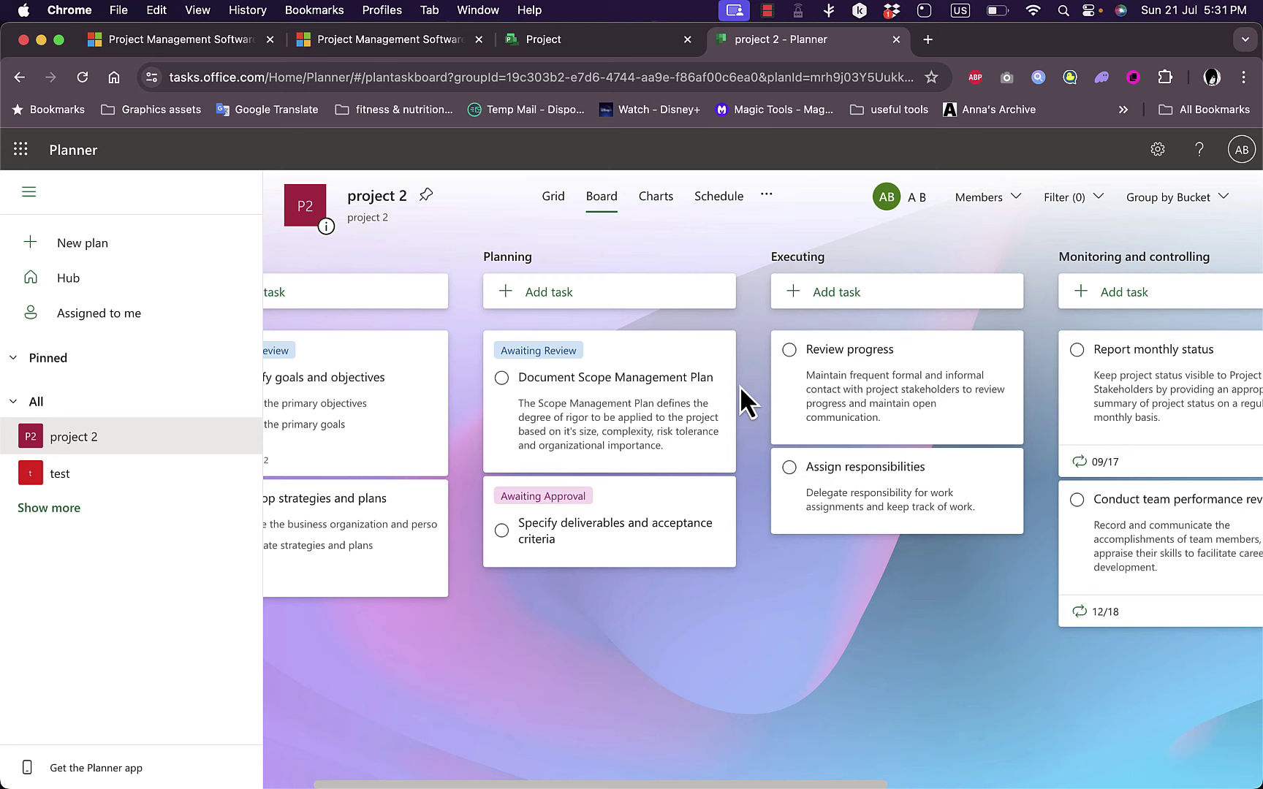
{"action": "scroll", "coordinate": [747, 387], "scroll_direction": "left", "scroll_amount": 3}
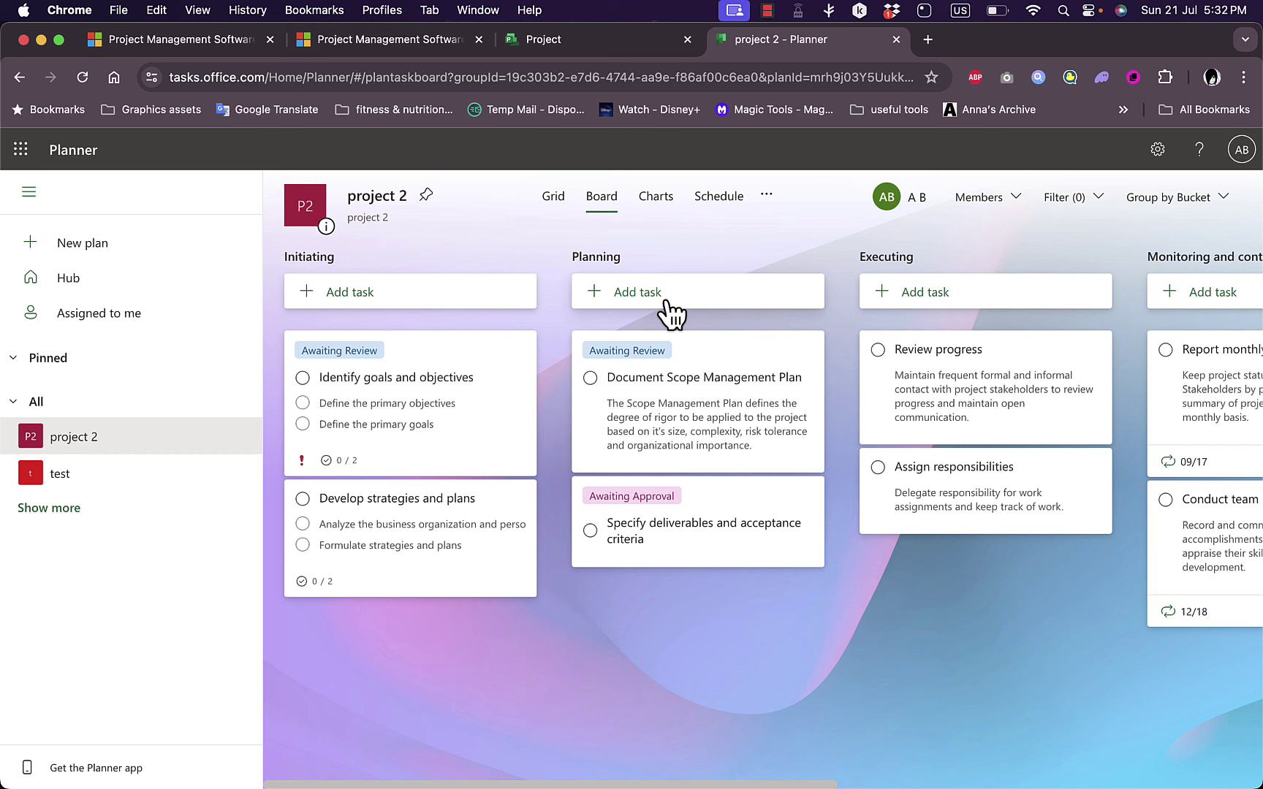
{"action": "scroll", "coordinate": [688, 479], "scroll_direction": "right", "scroll_amount": 6}
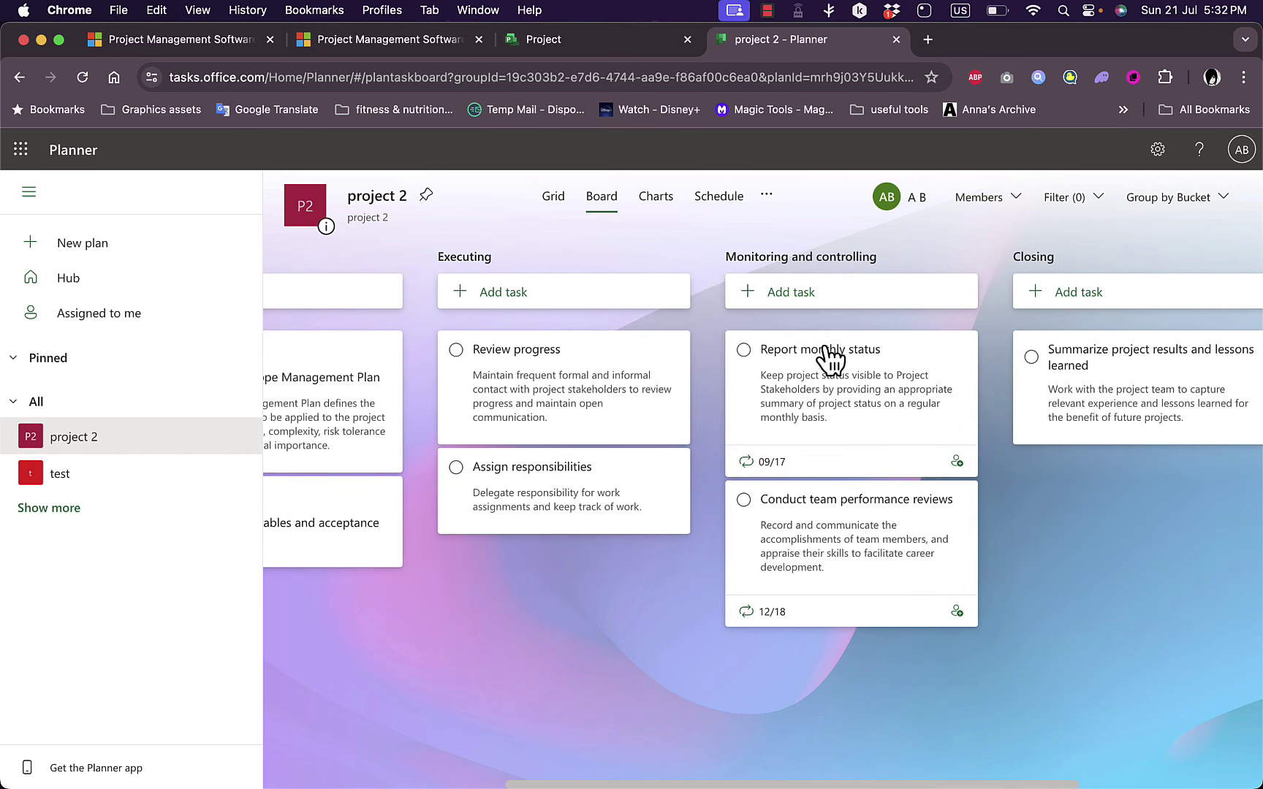
Step: Add a new bucket named 'failed' after Closing on the board
{"action": "scroll", "coordinate": [839, 453], "scroll_direction": "right", "scroll_amount": 4}
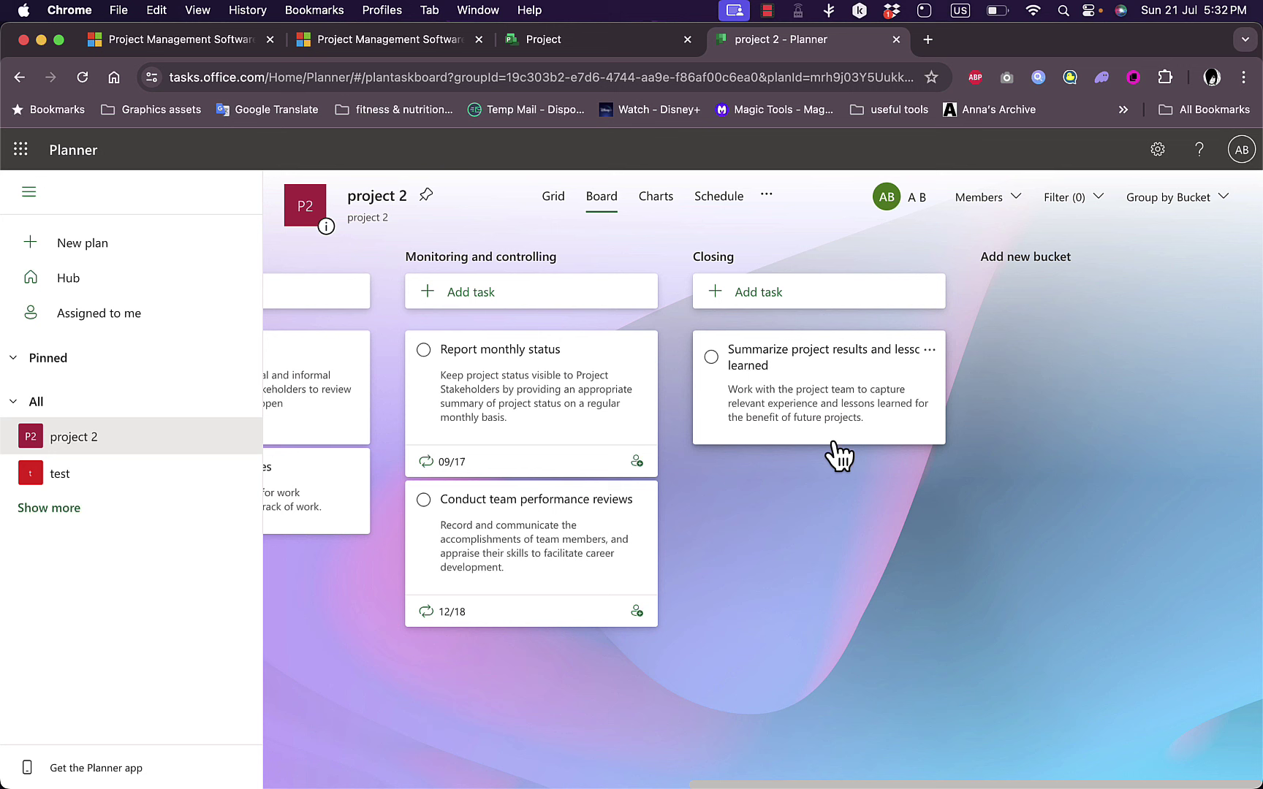
{"action": "left_click", "coordinate": [1051, 260]}
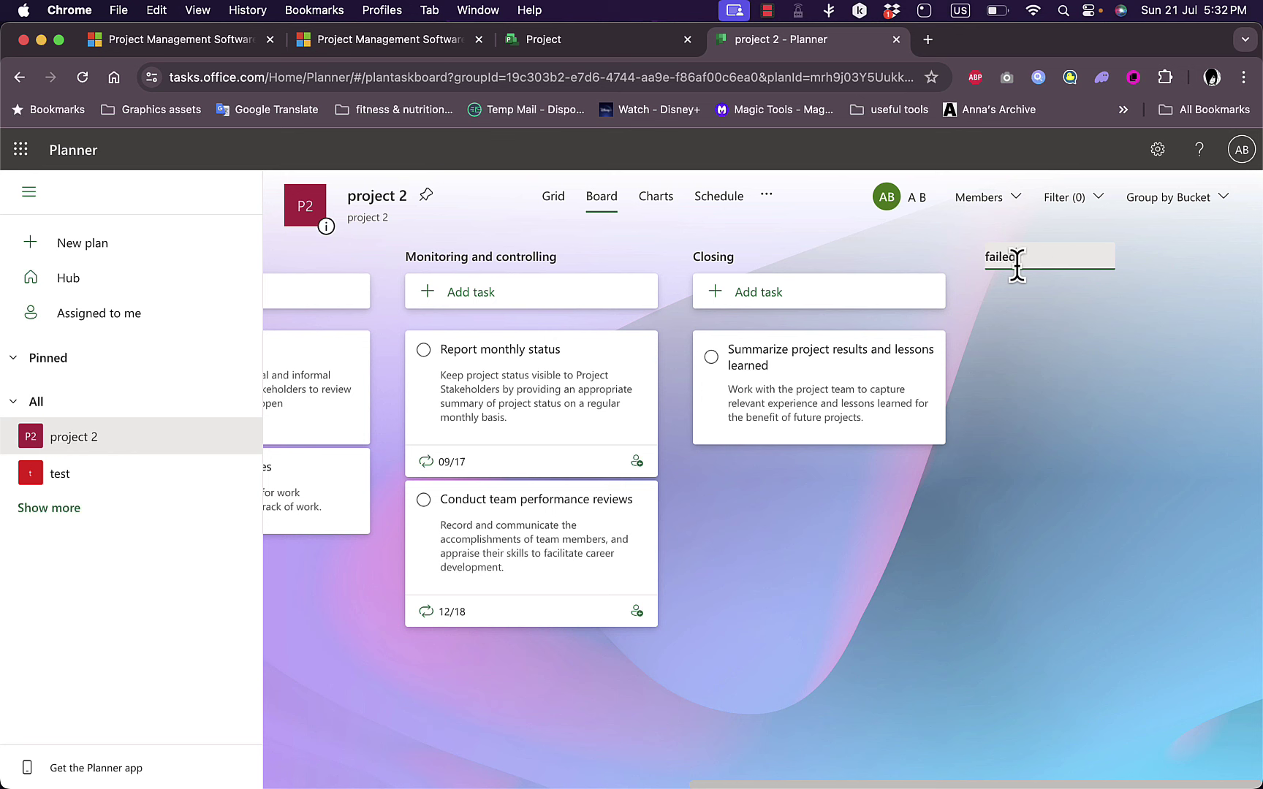
{"action": "key", "text": "Return"}
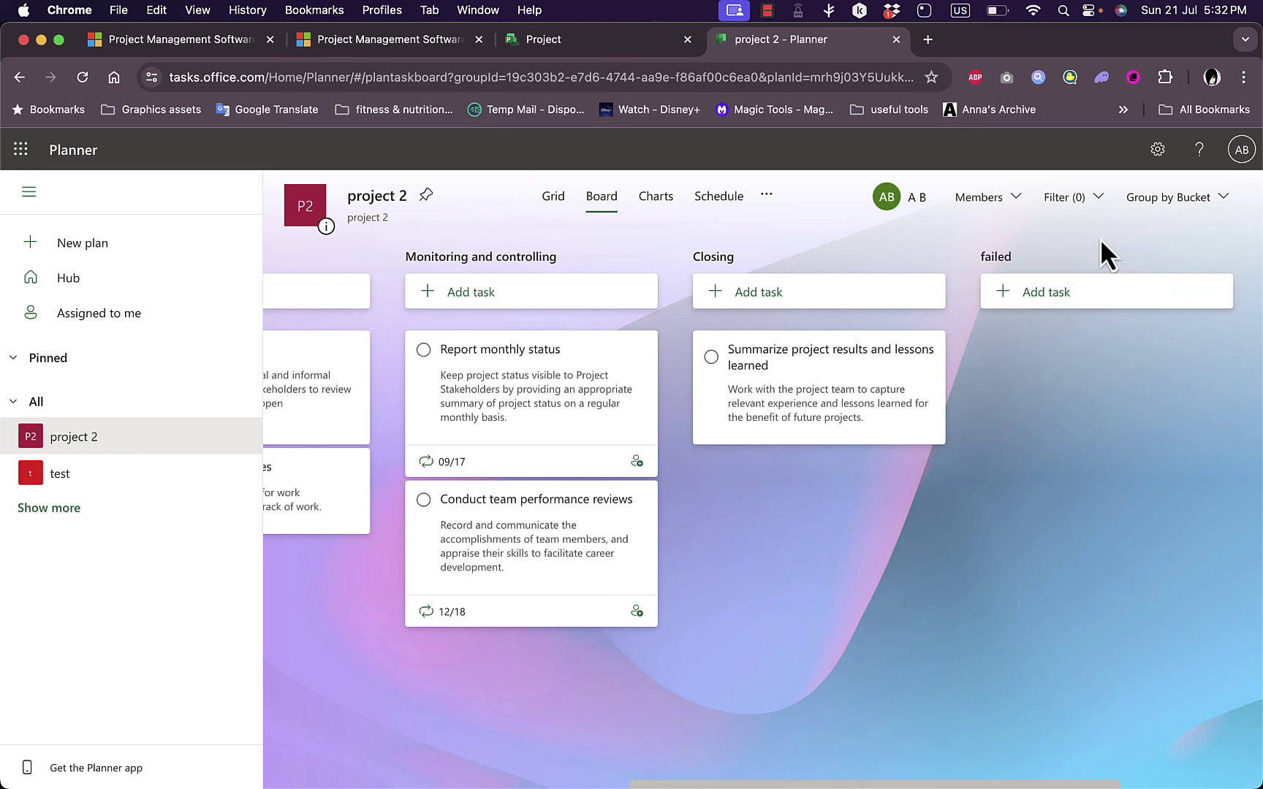
Step: Add a 'buying milk' task to the failed bucket
{"action": "left_click", "coordinate": [1047, 294]}
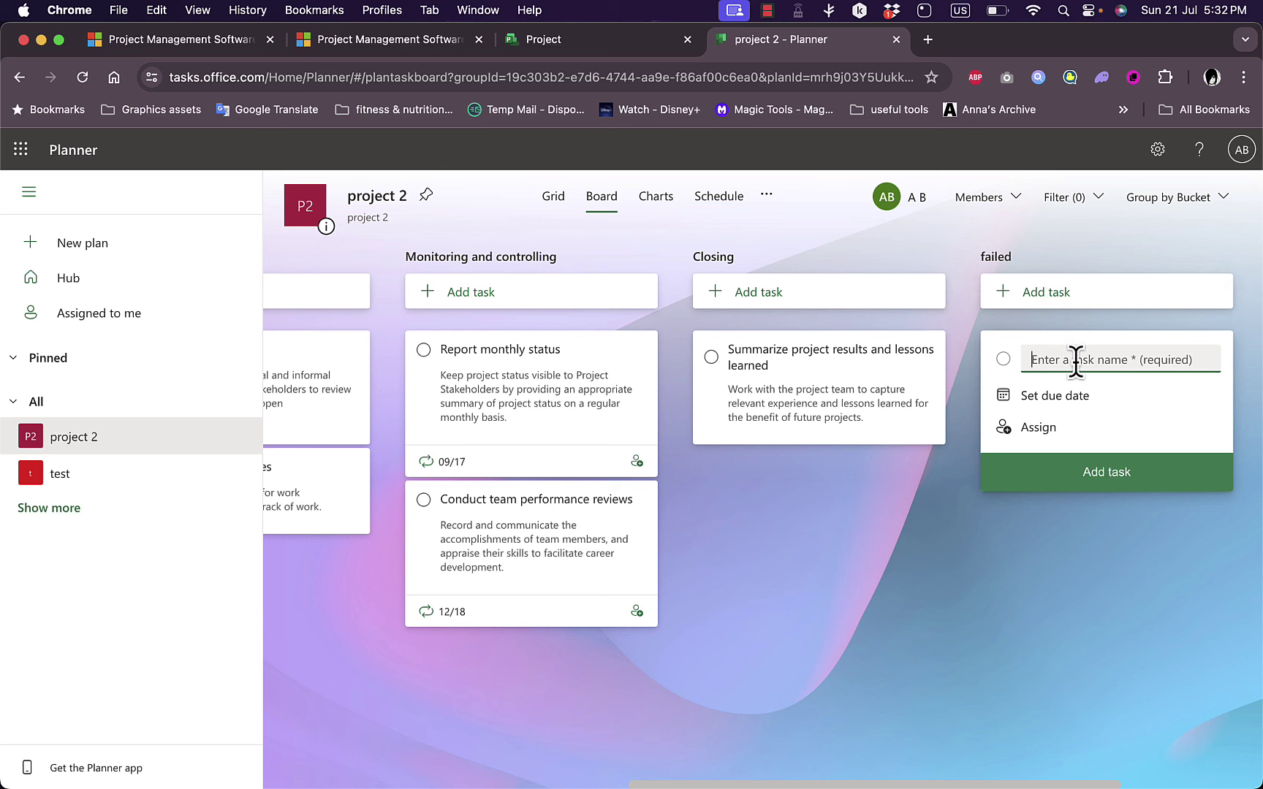
{"action": "type", "text": "buying milk"}
{"action": "left_click", "coordinate": [1081, 456]}
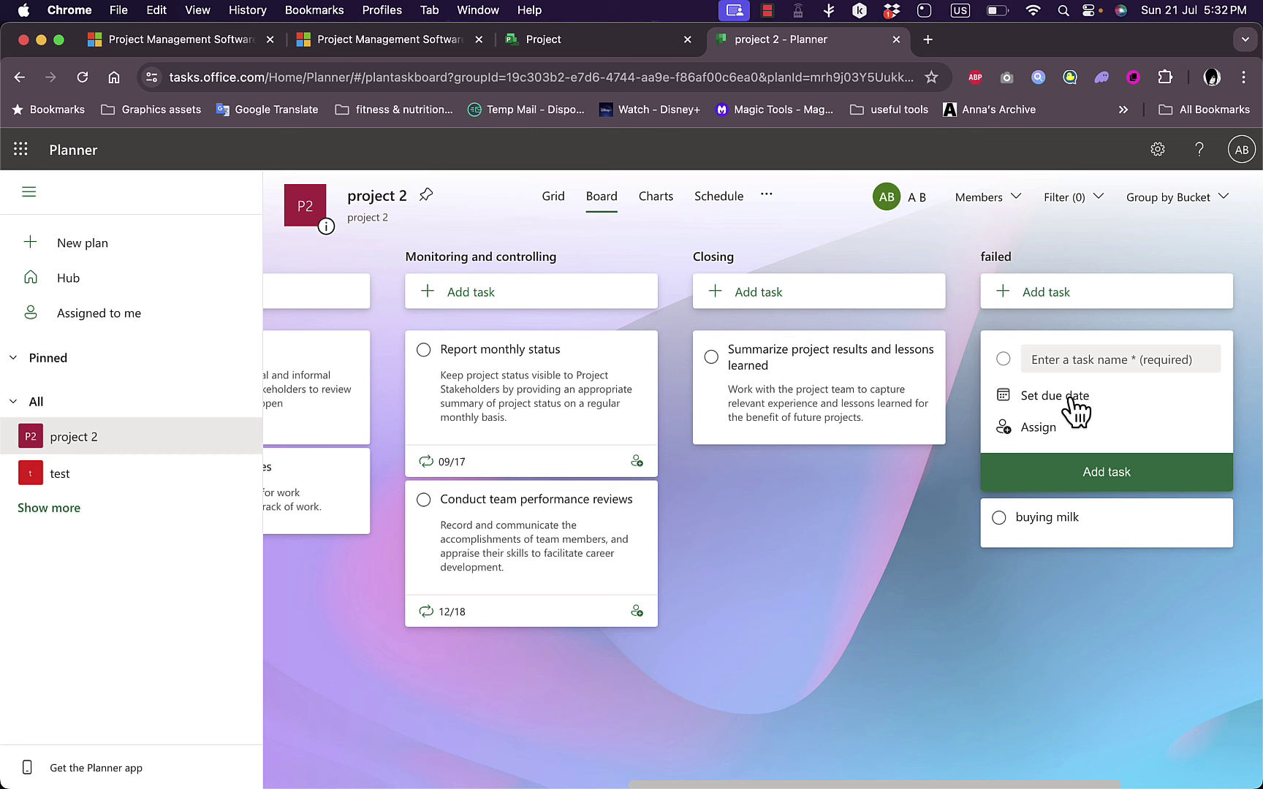
{"action": "left_click", "coordinate": [1071, 603]}
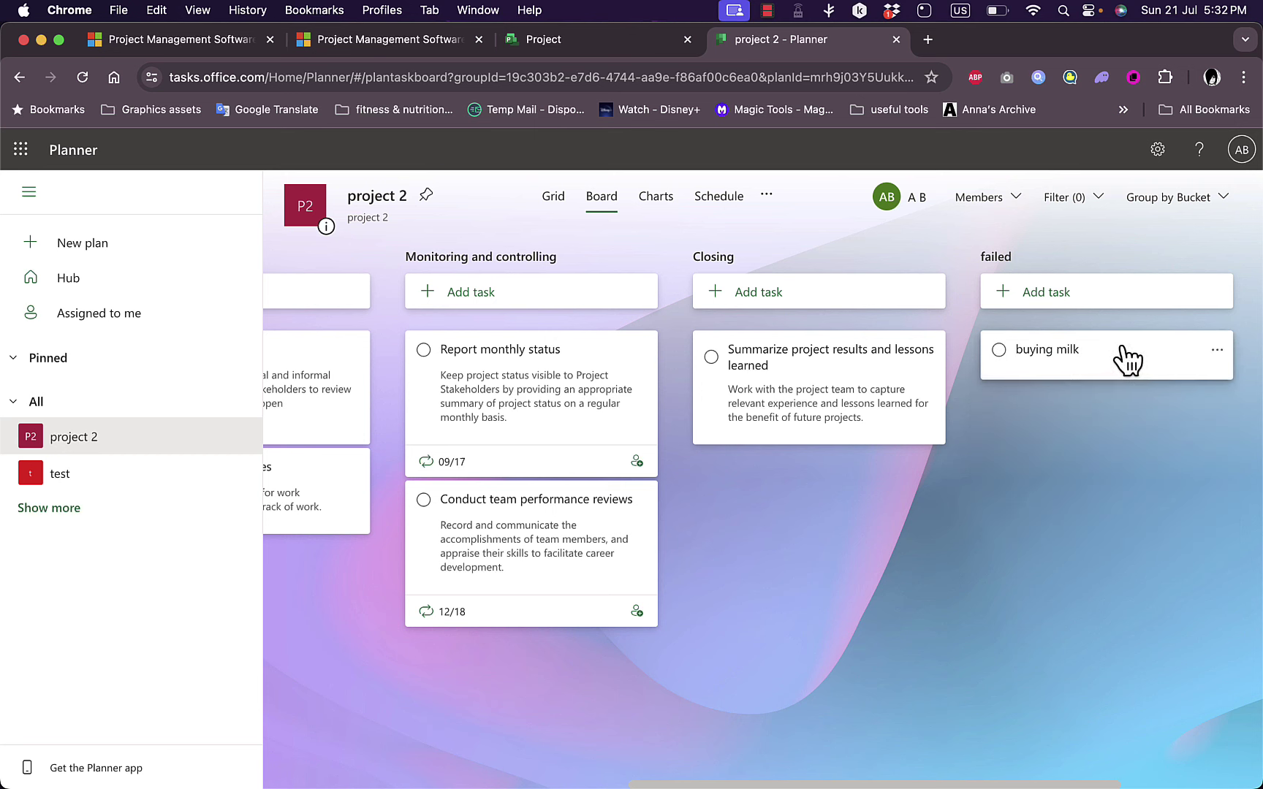
Step: Drag 'buying milk' into Closing, complete it, and open it from Completed tasks
{"action": "mouse_move", "coordinate": [1122, 358]}
{"action": "left_mouse_down"}
{"action": "mouse_move", "coordinate": [509, 369]}
{"action": "mouse_move", "coordinate": [1174, 370]}
{"action": "mouse_move", "coordinate": [1062, 361]}
{"action": "mouse_move", "coordinate": [827, 376]}
{"action": "mouse_move", "coordinate": [812, 358]}
{"action": "mouse_move", "coordinate": [1126, 345]}
{"action": "left_mouse_up"}
{"action": "left_click_drag", "start_coordinate": [1138, 353], "coordinate": [837, 351]}
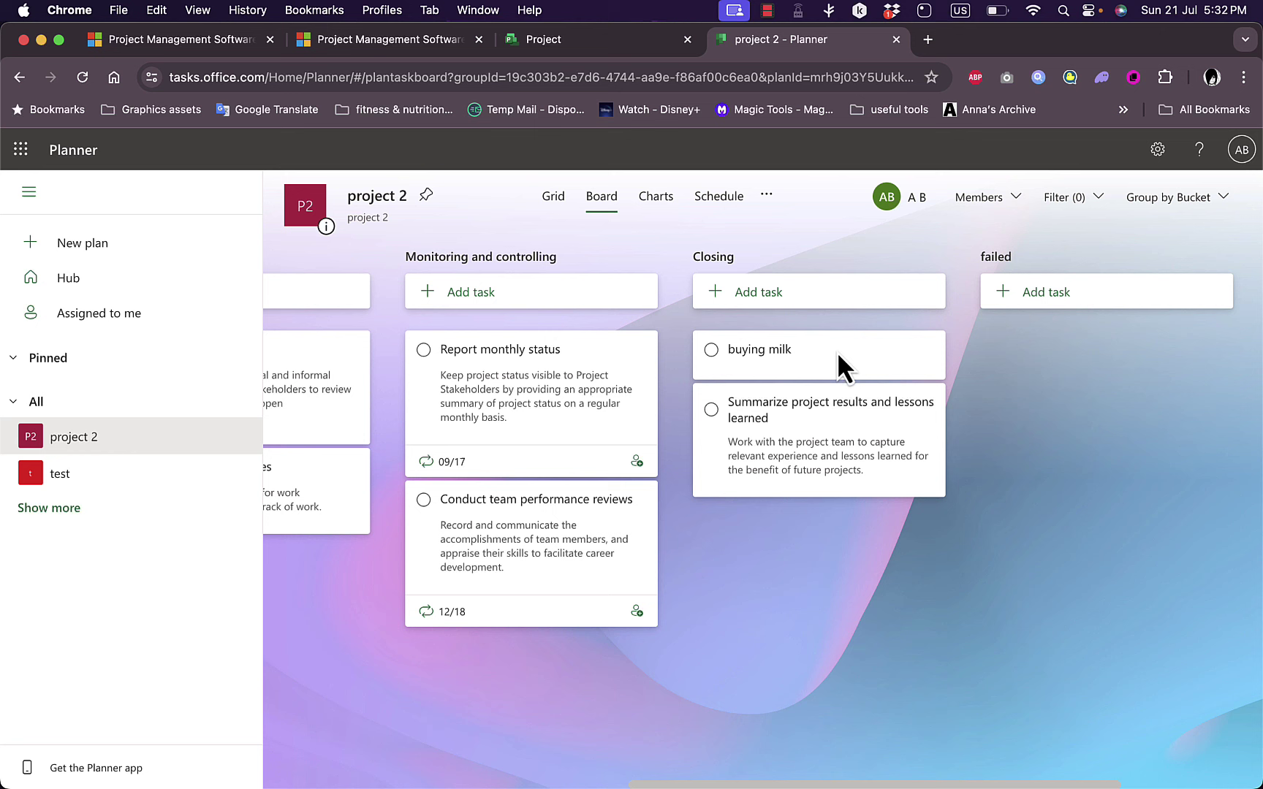
{"action": "left_click", "coordinate": [712, 351]}
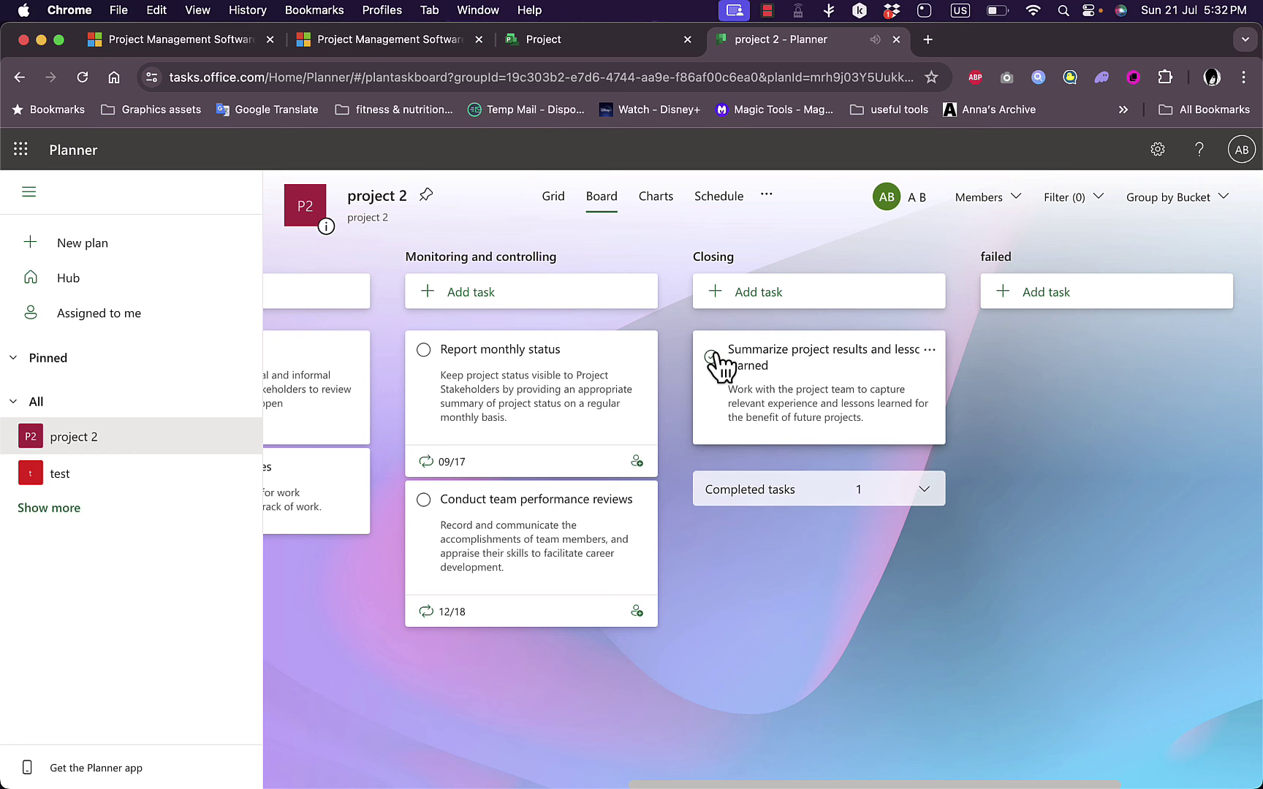
{"action": "left_click", "coordinate": [813, 493]}
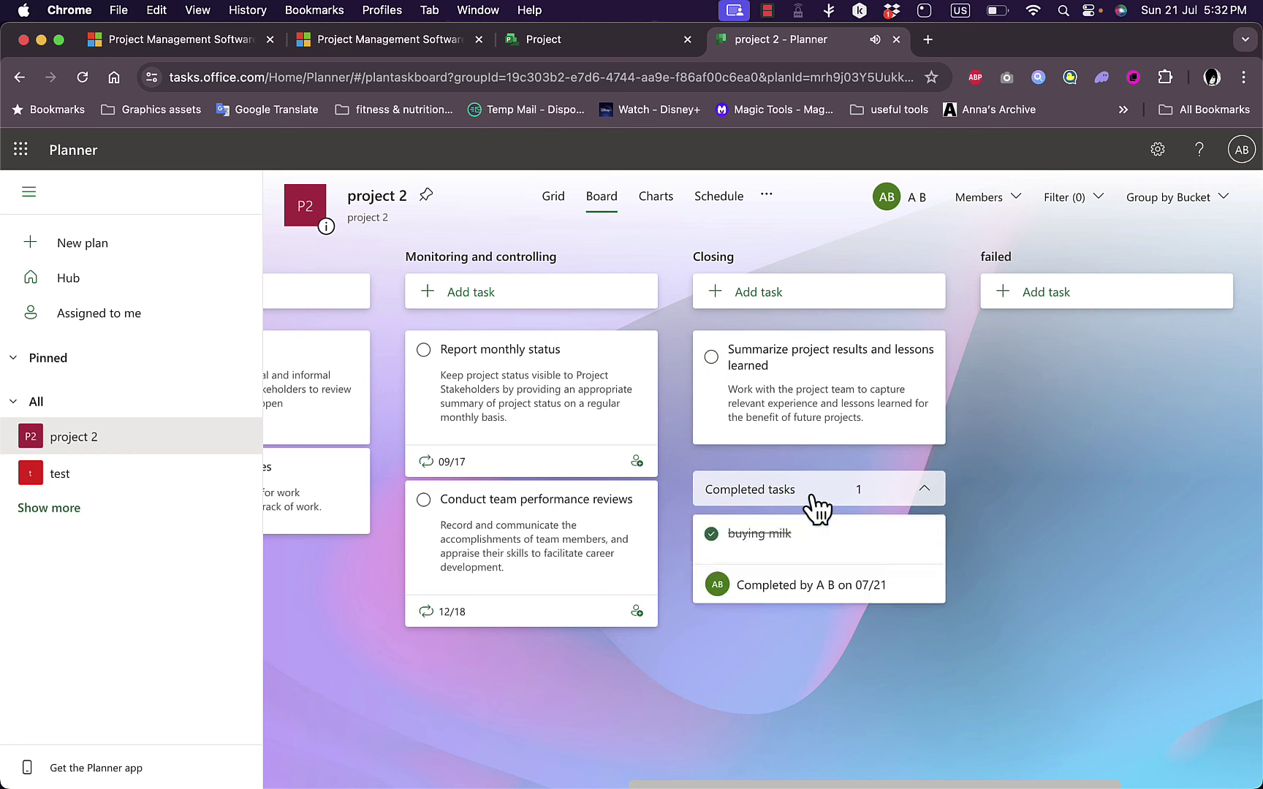
{"action": "left_click", "coordinate": [767, 539]}
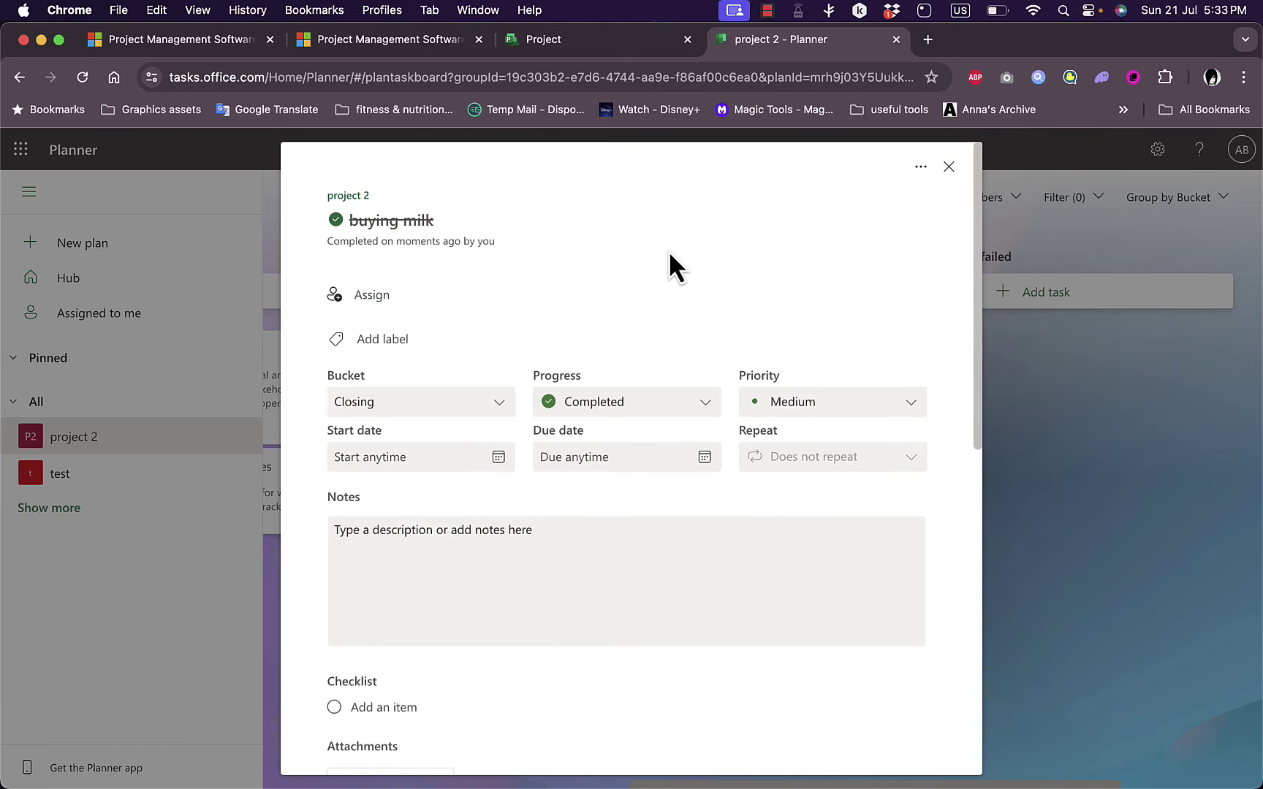
Step: Keep buying milk in Closing and set its progress to Not started
{"action": "left_click", "coordinate": [499, 404]}
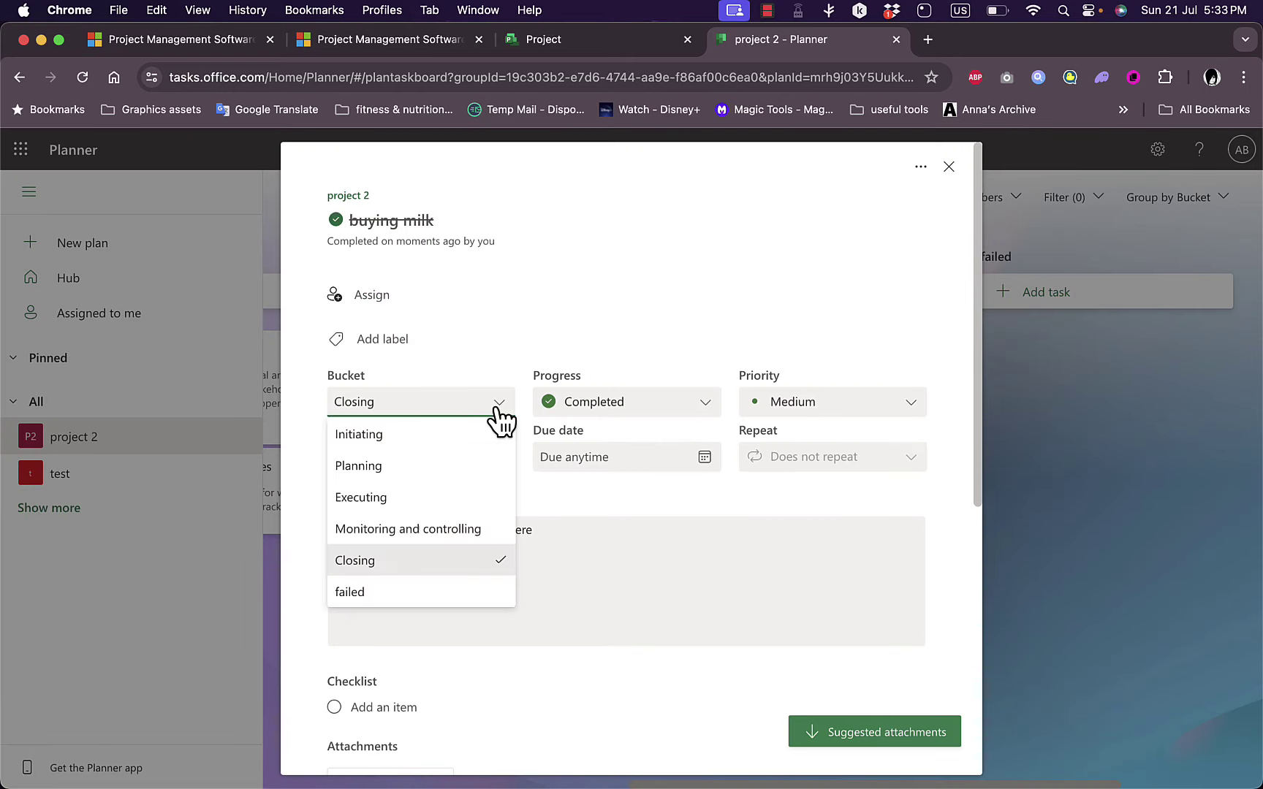
{"action": "left_click", "coordinate": [495, 410]}
{"action": "left_click", "coordinate": [705, 410]}
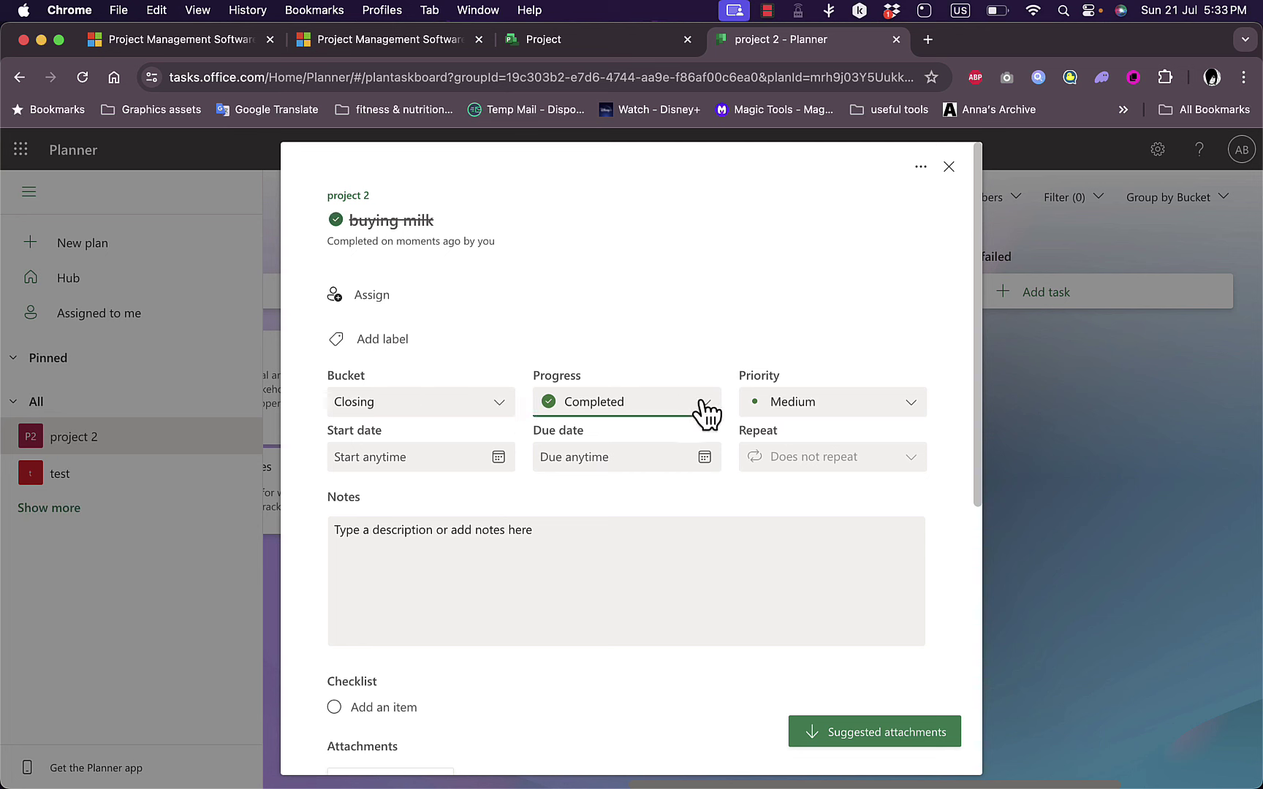
{"action": "left_click", "coordinate": [617, 465]}
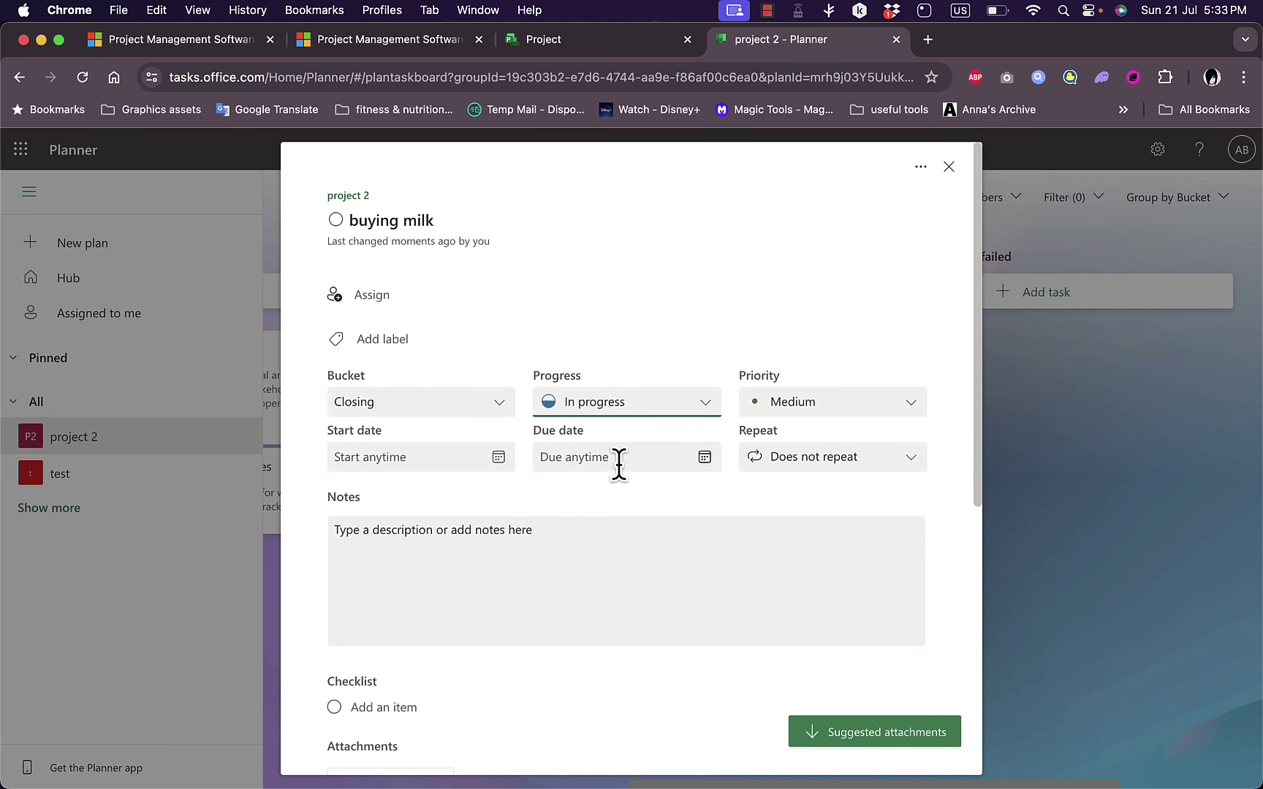
{"action": "left_click", "coordinate": [662, 410]}
{"action": "left_click", "coordinate": [624, 436]}
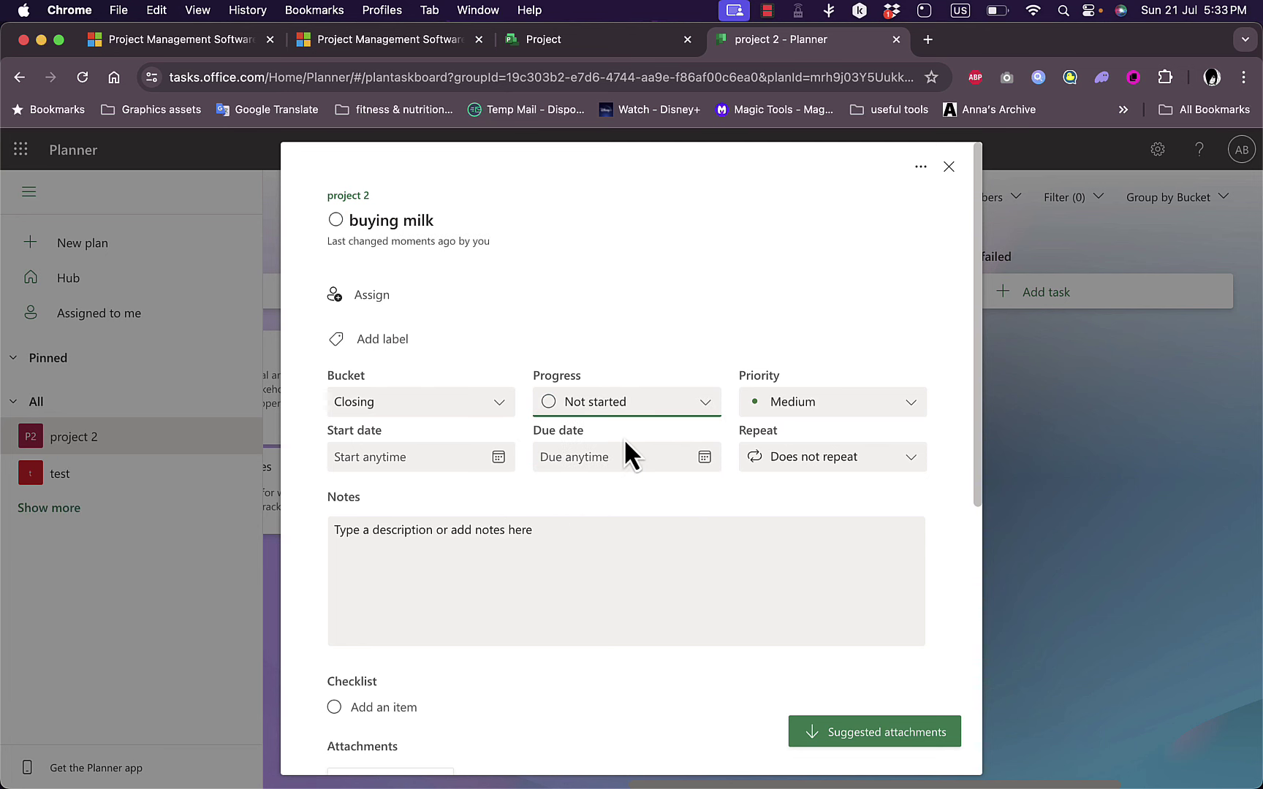
Step: Set buying milk's priority to Urgent, leaving the repeat setting unchanged
{"action": "left_click", "coordinate": [865, 407]}
{"action": "left_click", "coordinate": [806, 437]}
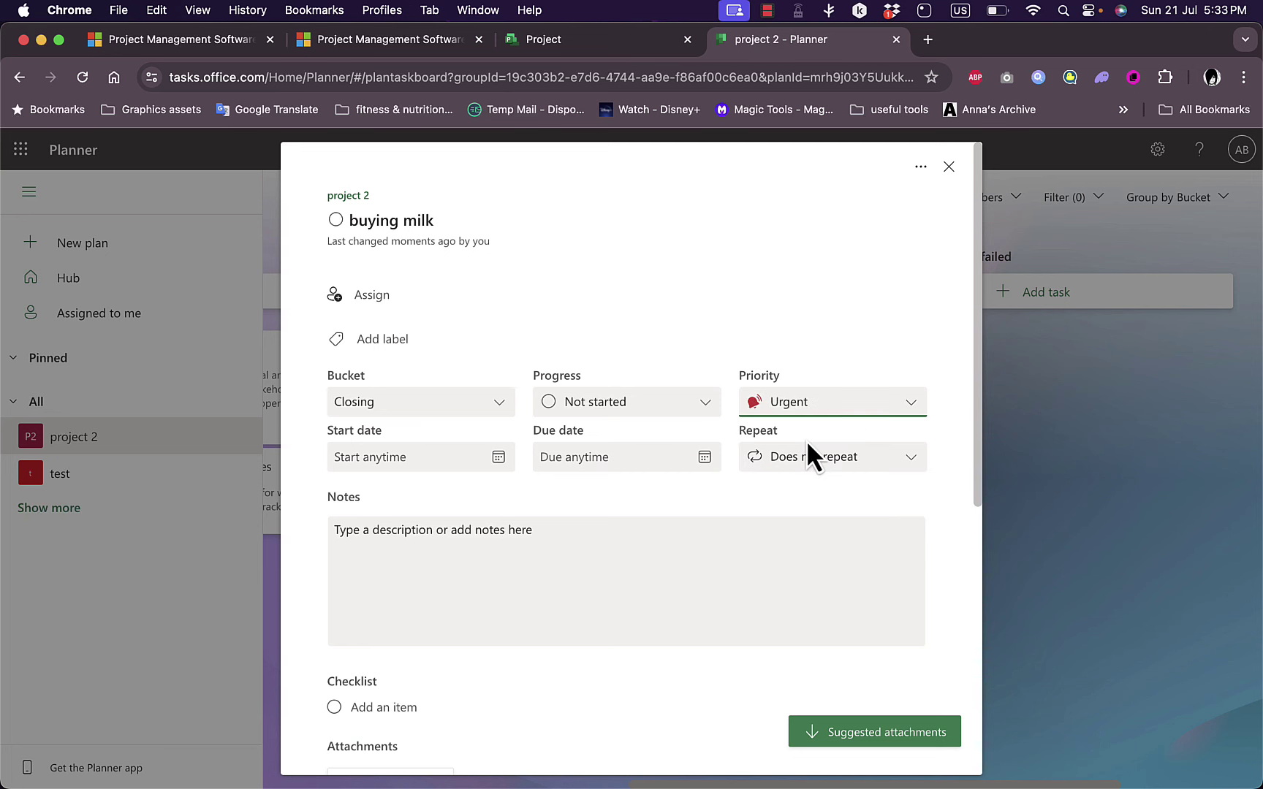
{"action": "left_click", "coordinate": [823, 410]}
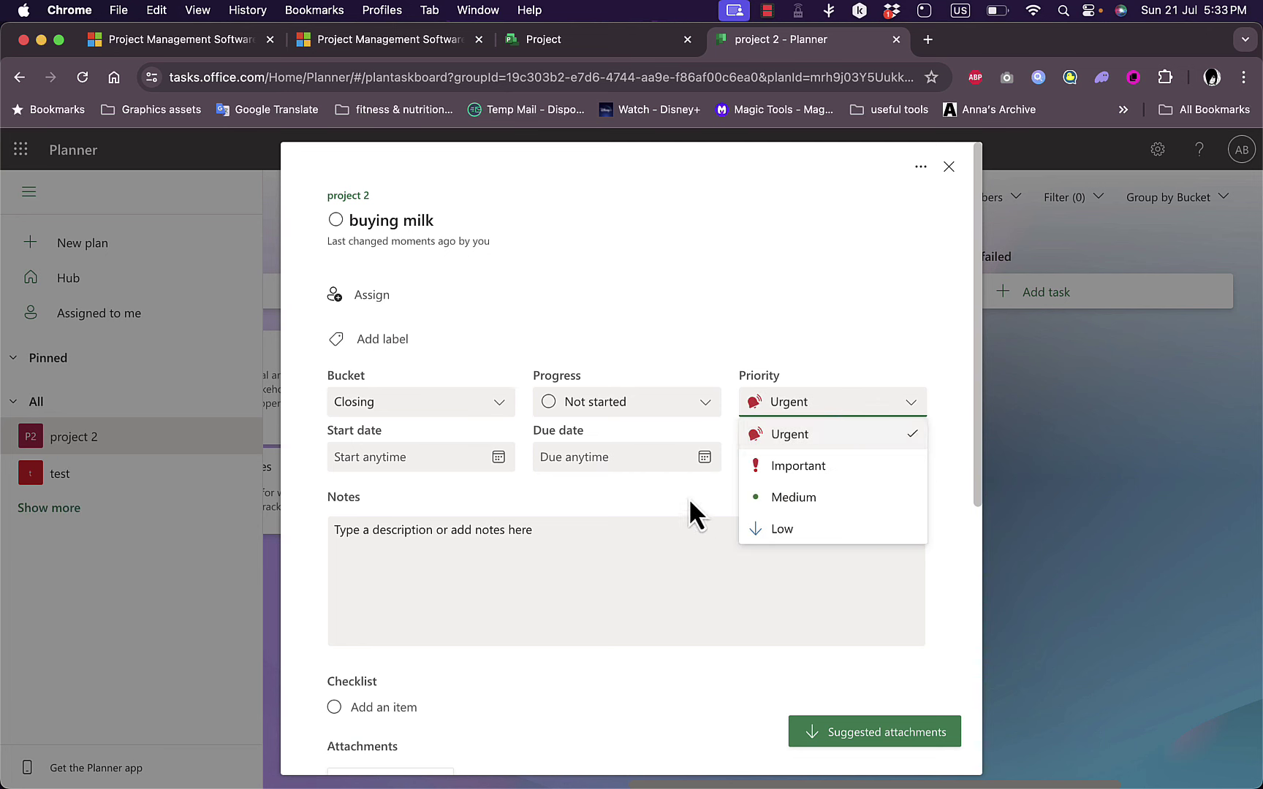
{"action": "left_click", "coordinate": [645, 490]}
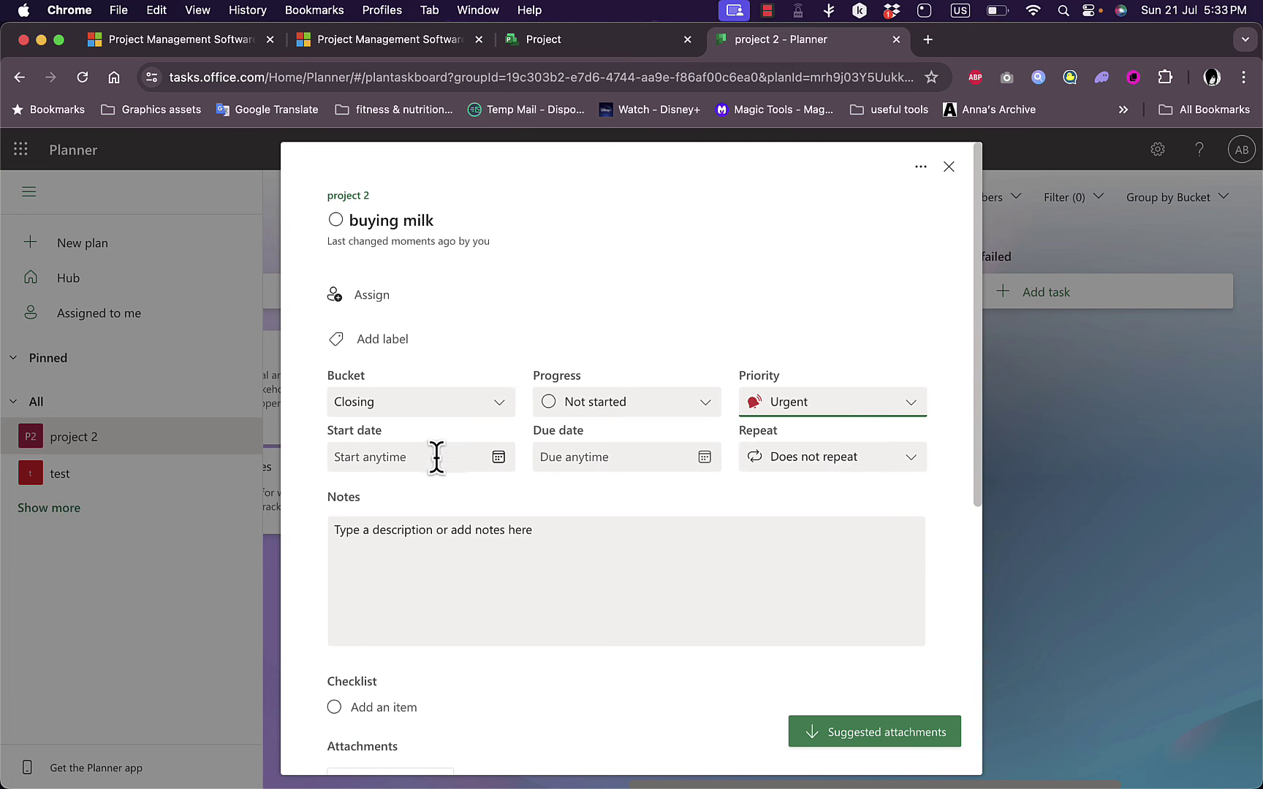
{"action": "left_click", "coordinate": [817, 466]}
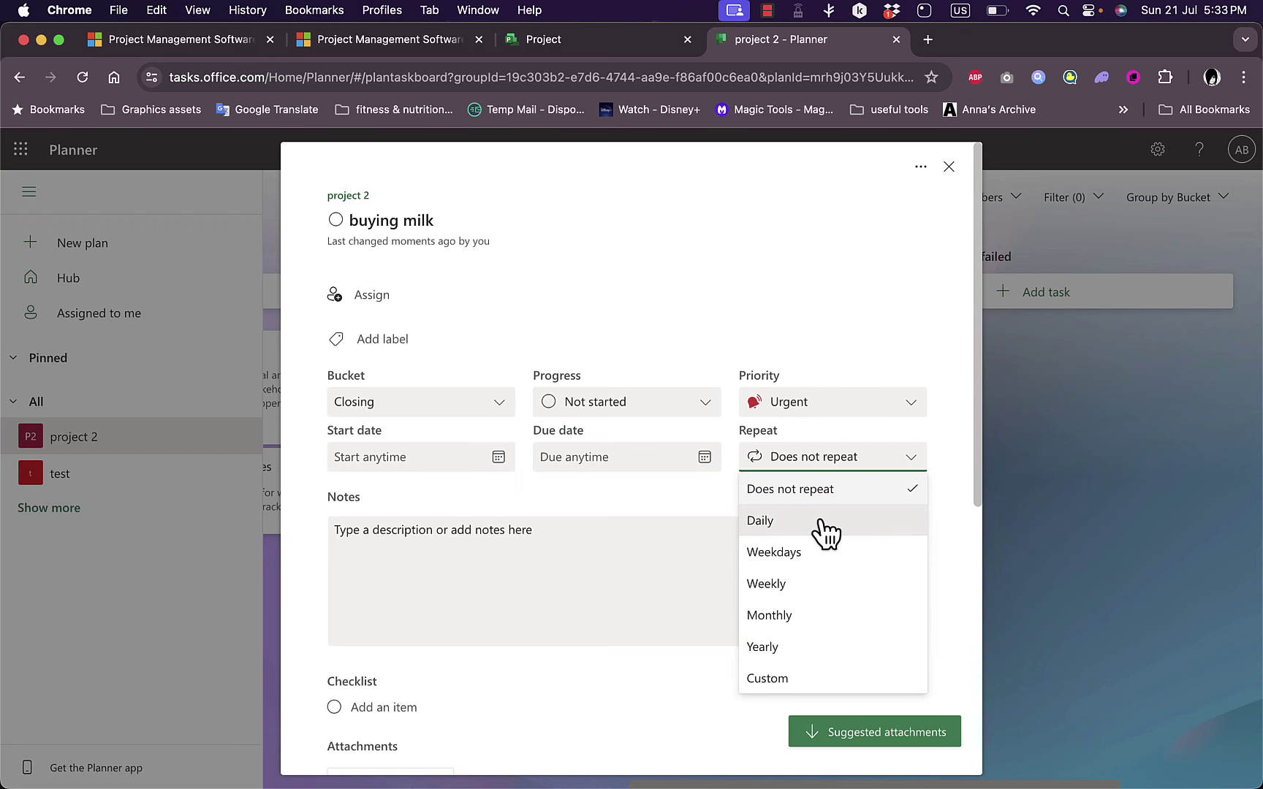
{"action": "left_click", "coordinate": [639, 503]}
{"action": "scroll", "coordinate": [458, 340], "scroll_direction": "down", "scroll_amount": 3}
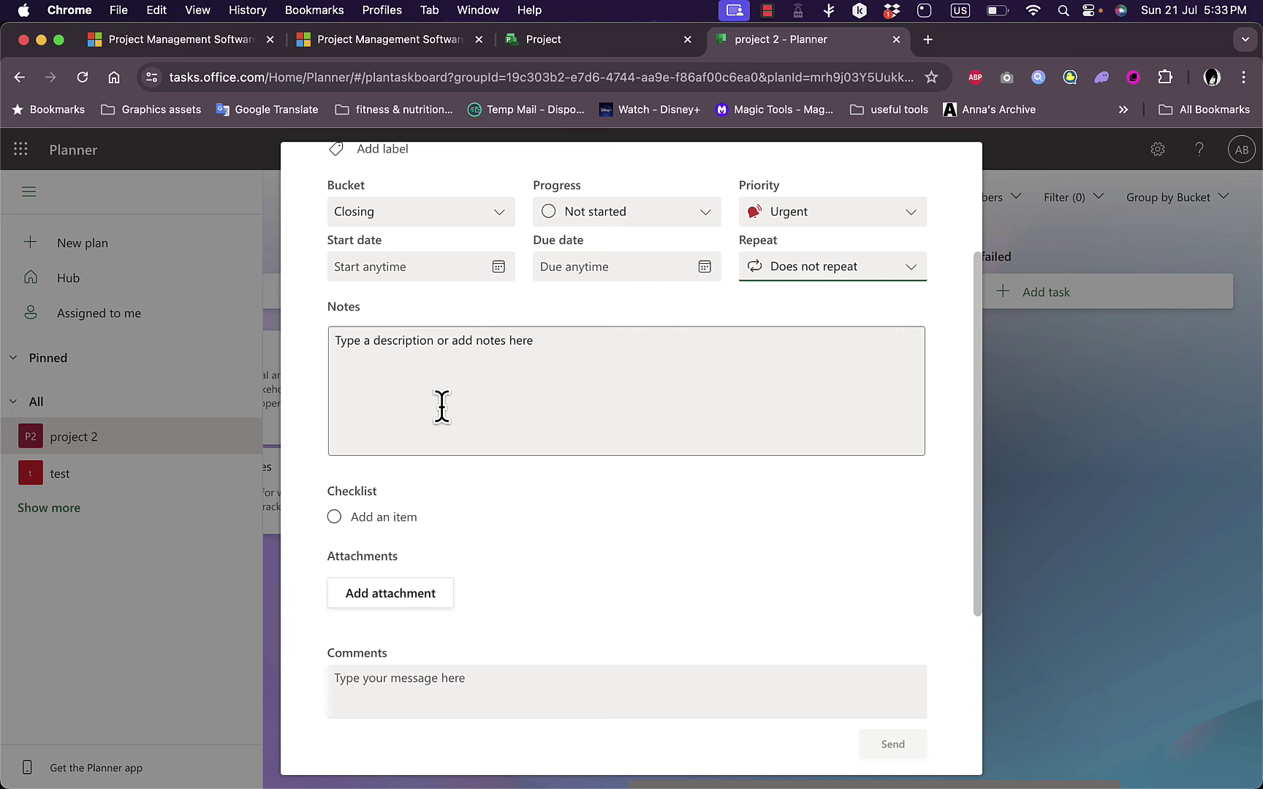
{"action": "scroll", "coordinate": [369, 601], "scroll_direction": "down", "scroll_amount": 3}
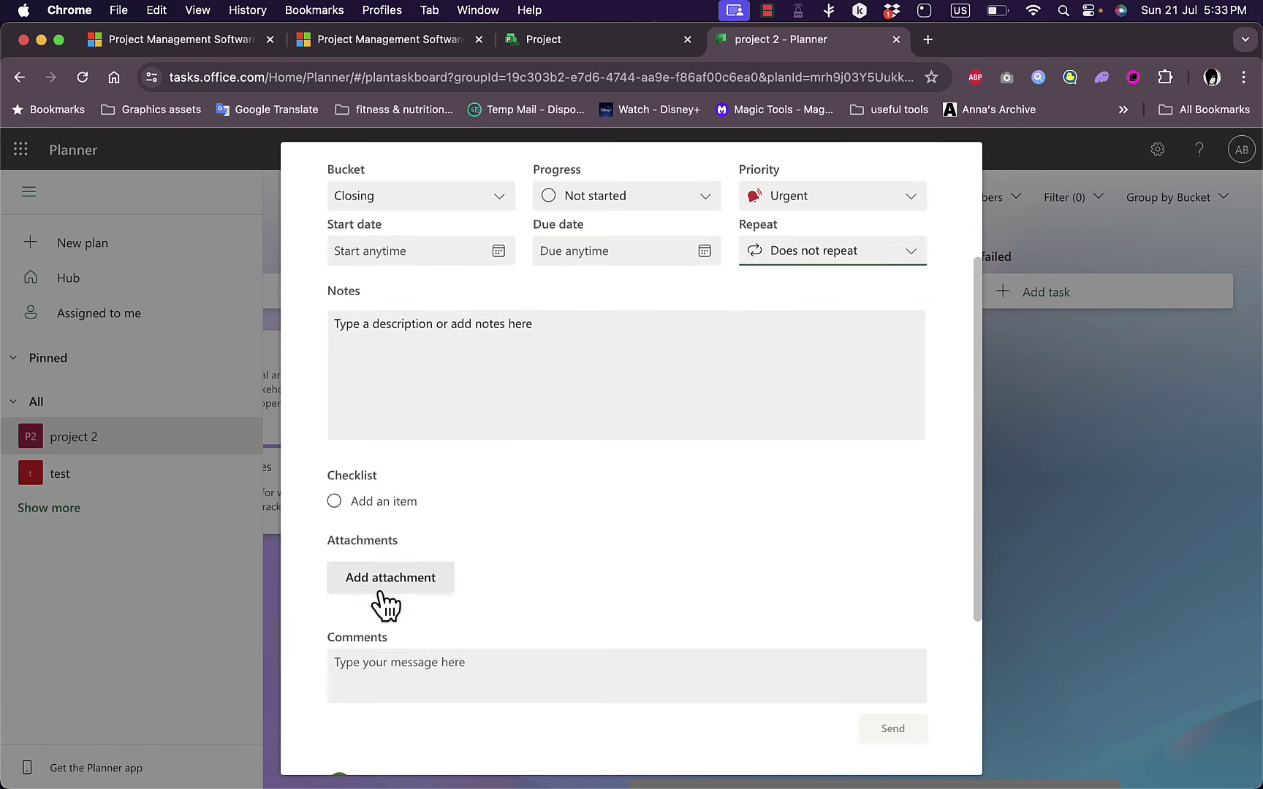
{"action": "scroll", "coordinate": [489, 502], "scroll_direction": "down", "scroll_amount": 2}
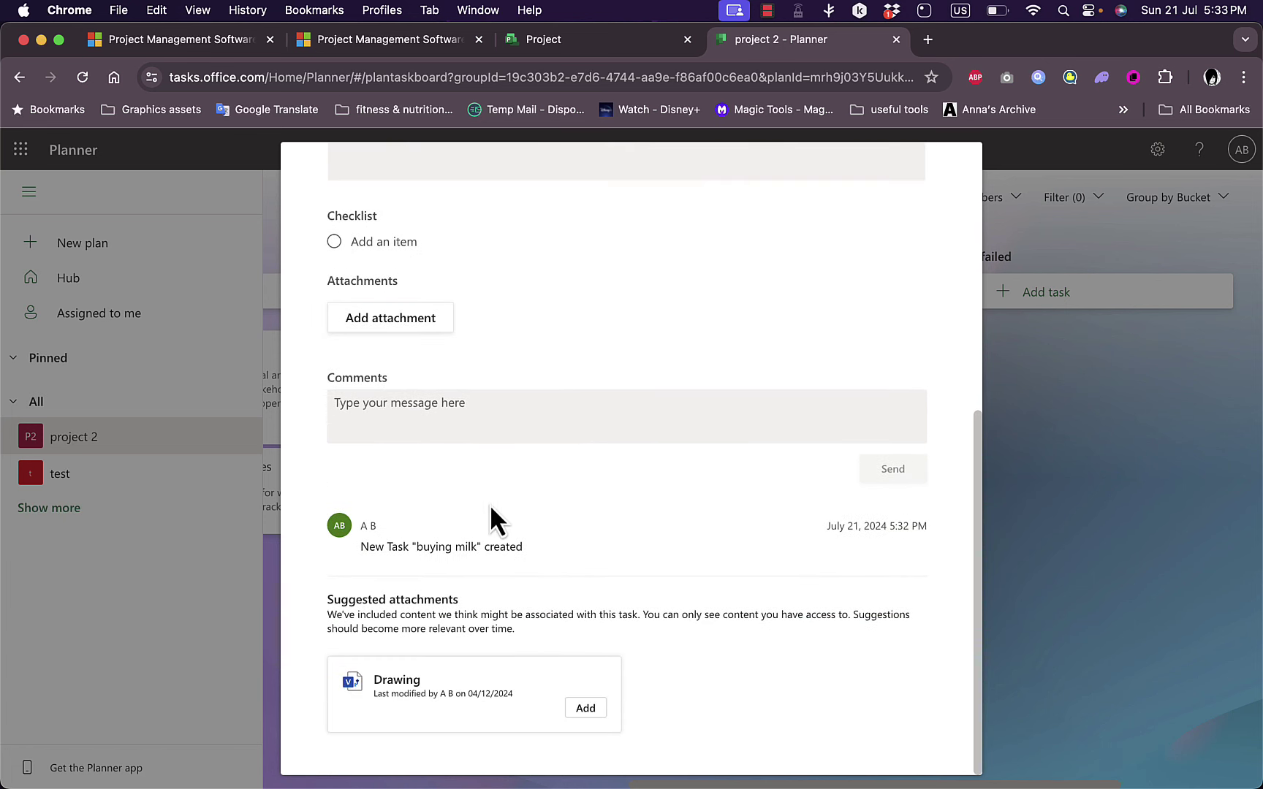
{"action": "scroll", "coordinate": [758, 573], "scroll_direction": "up", "scroll_amount": 7}
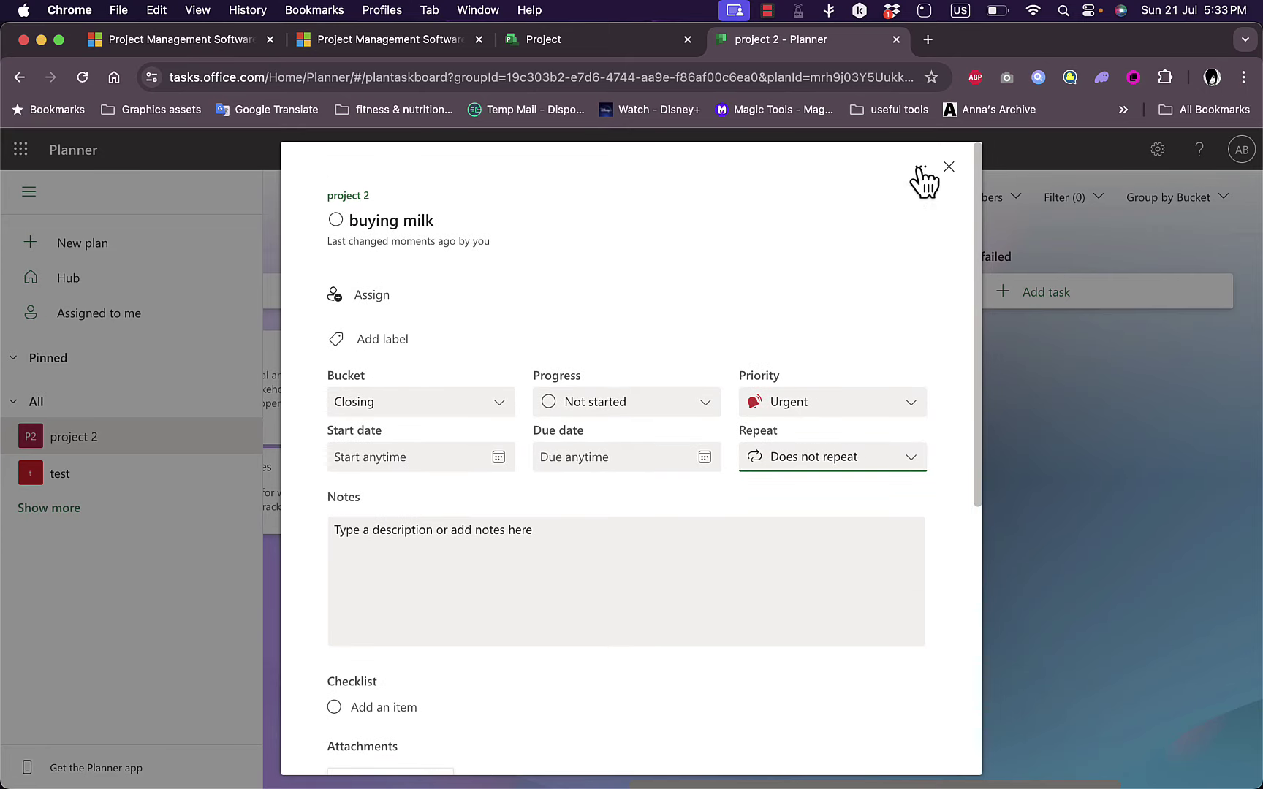
Step: Close the task details, change buying milk to Low priority, and scroll back to Initiating
{"action": "left_click", "coordinate": [948, 168]}
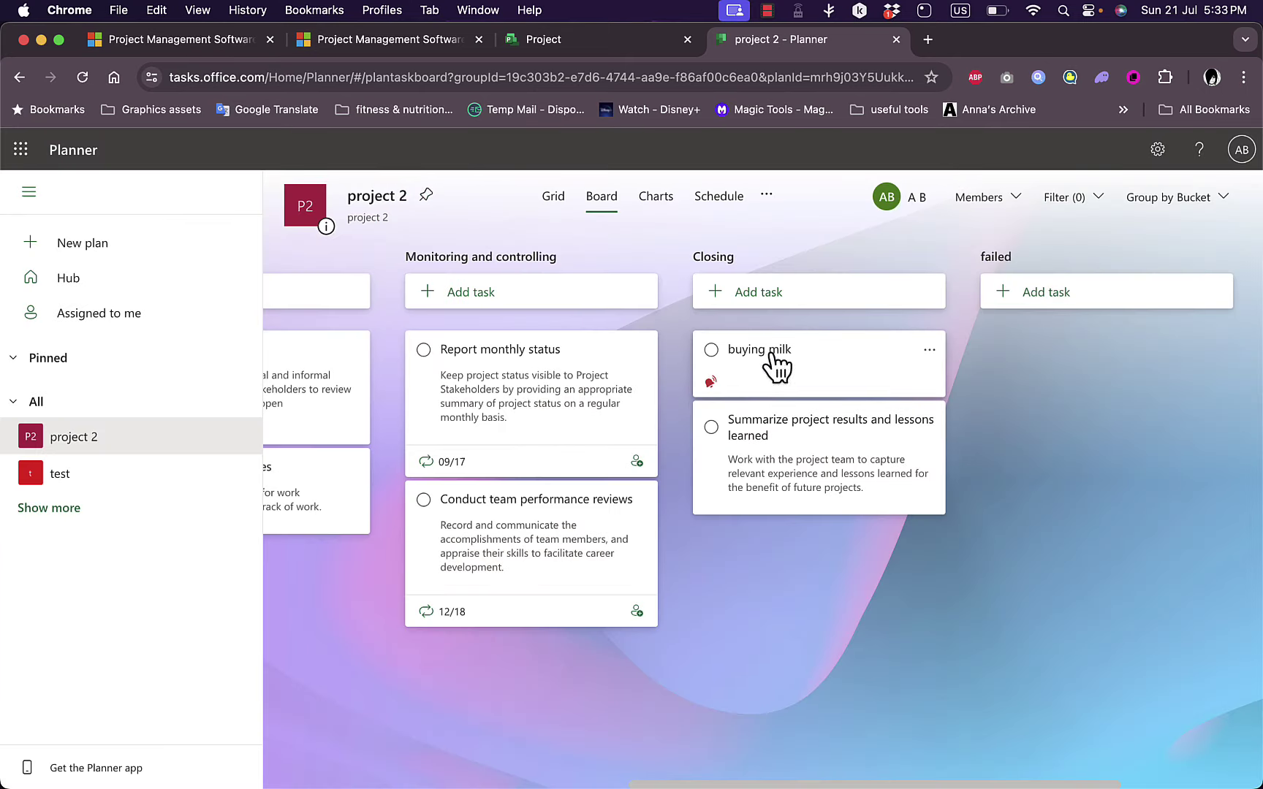
{"action": "left_click", "coordinate": [709, 385]}
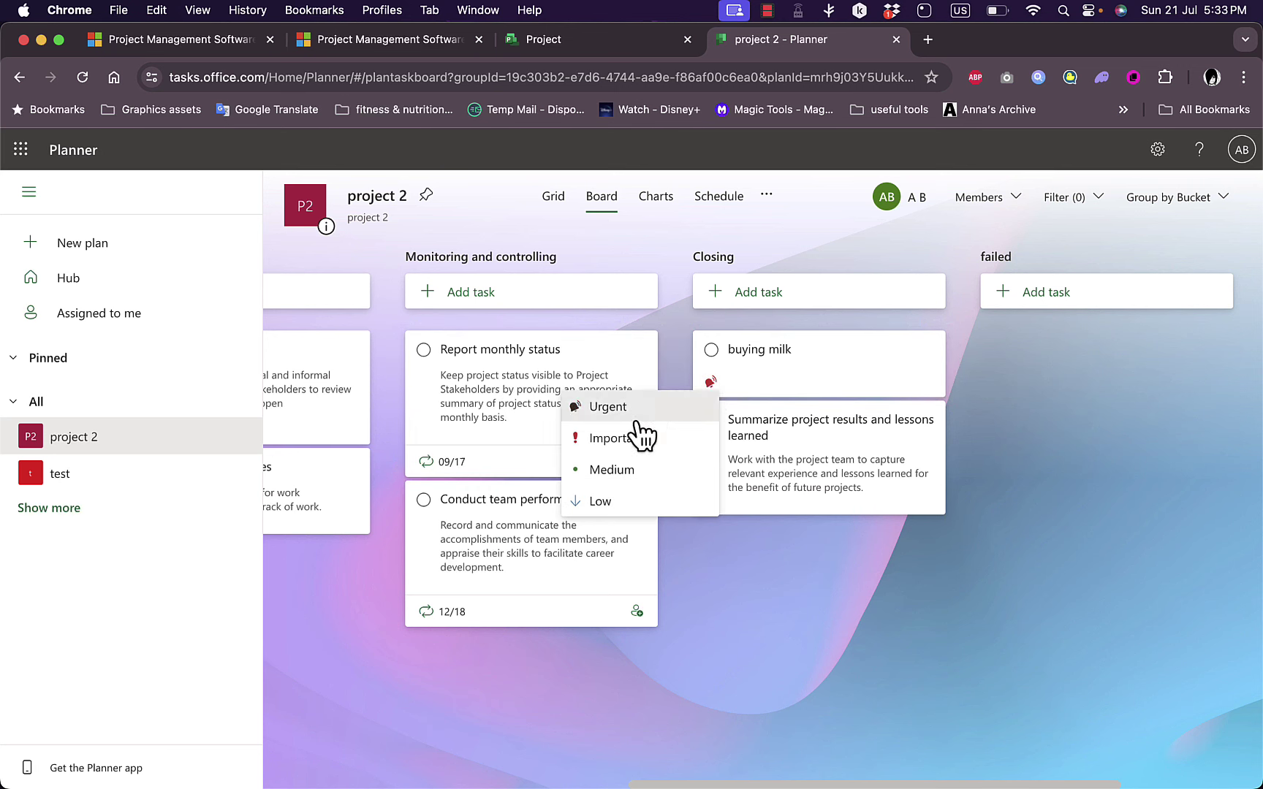
{"action": "left_click", "coordinate": [612, 503]}
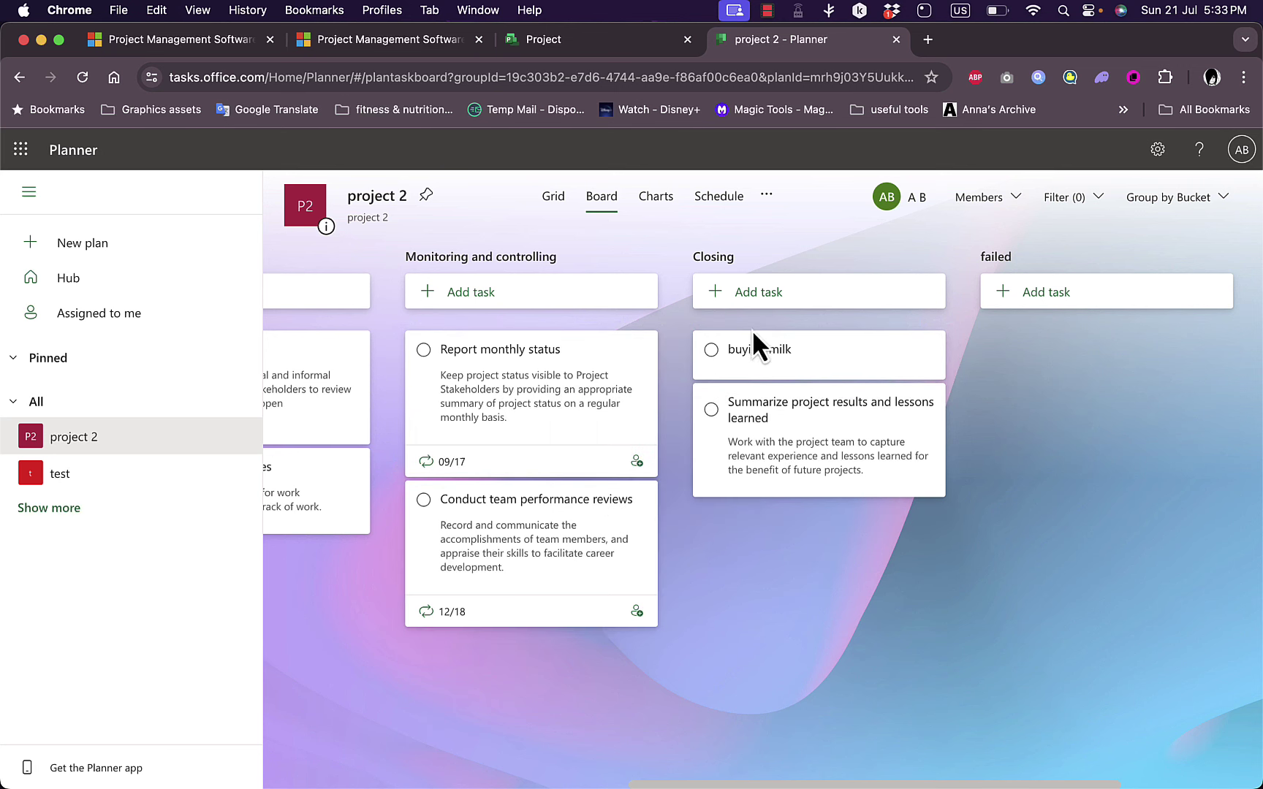
{"action": "mouse_move", "coordinate": [784, 363]}
{"action": "left_mouse_down"}
{"action": "mouse_move", "coordinate": [497, 372]}
{"action": "mouse_move", "coordinate": [543, 364]}
{"action": "mouse_move", "coordinate": [366, 342]}
{"action": "mouse_move", "coordinate": [248, 375]}
{"action": "mouse_move", "coordinate": [665, 352]}
{"action": "mouse_move", "coordinate": [782, 363]}
{"action": "left_mouse_up"}
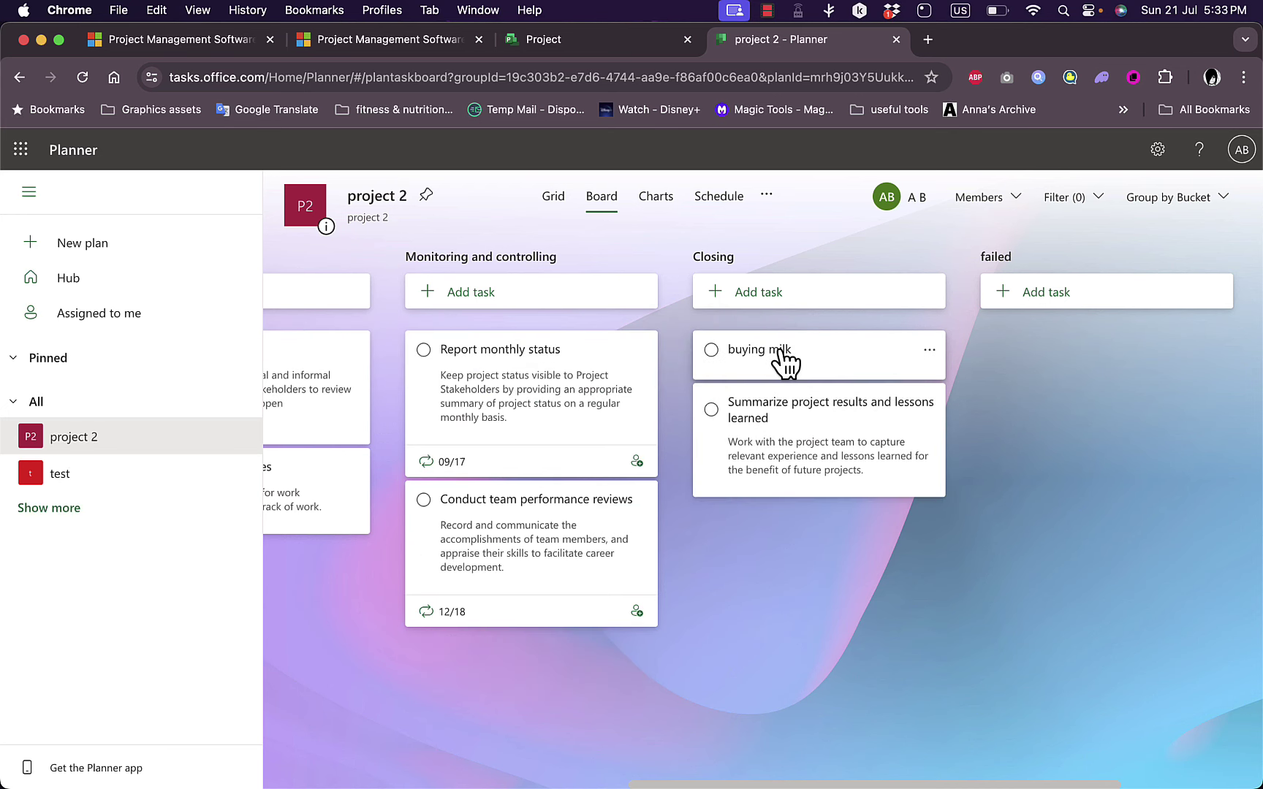
{"action": "scroll", "coordinate": [738, 505], "scroll_direction": "left", "scroll_amount": 10}
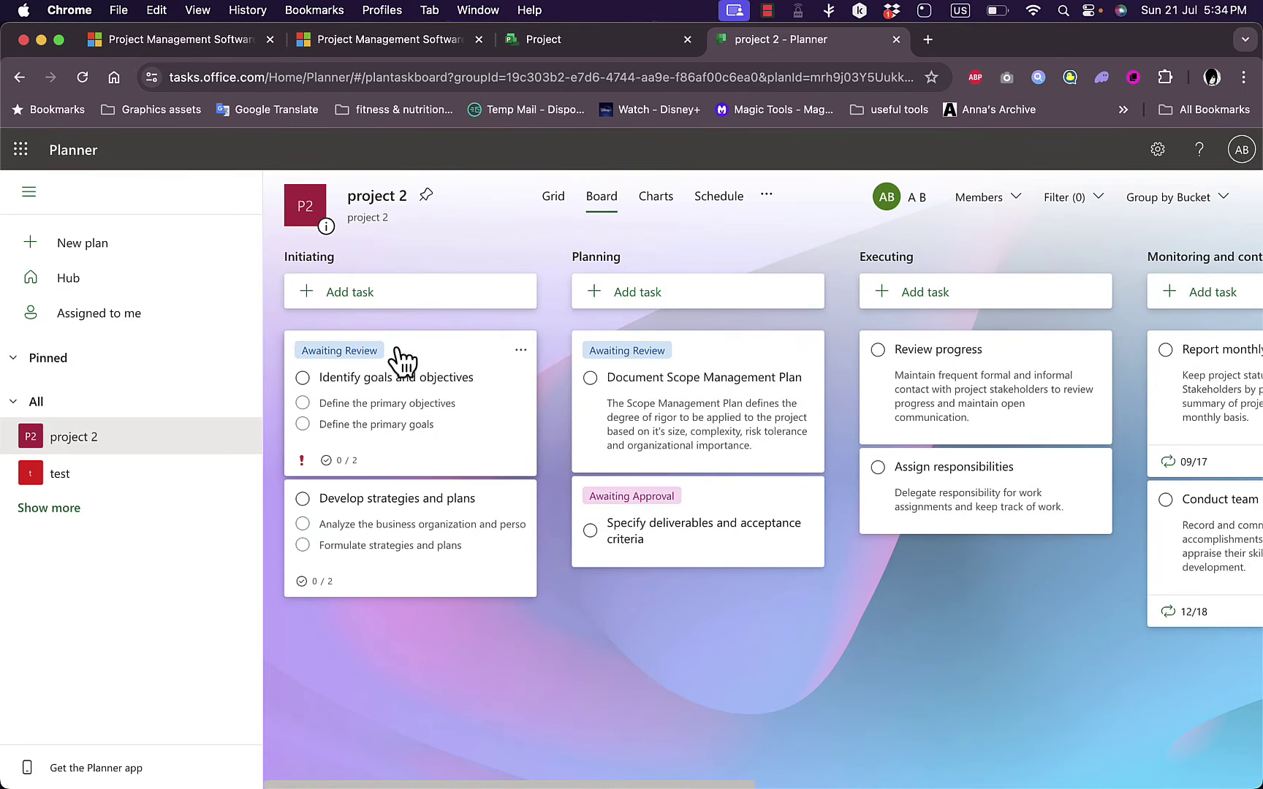
Step: In Identify goals and objectives, tick both checklist items and toggle the task complete then incomplete
{"action": "left_click", "coordinate": [411, 361]}
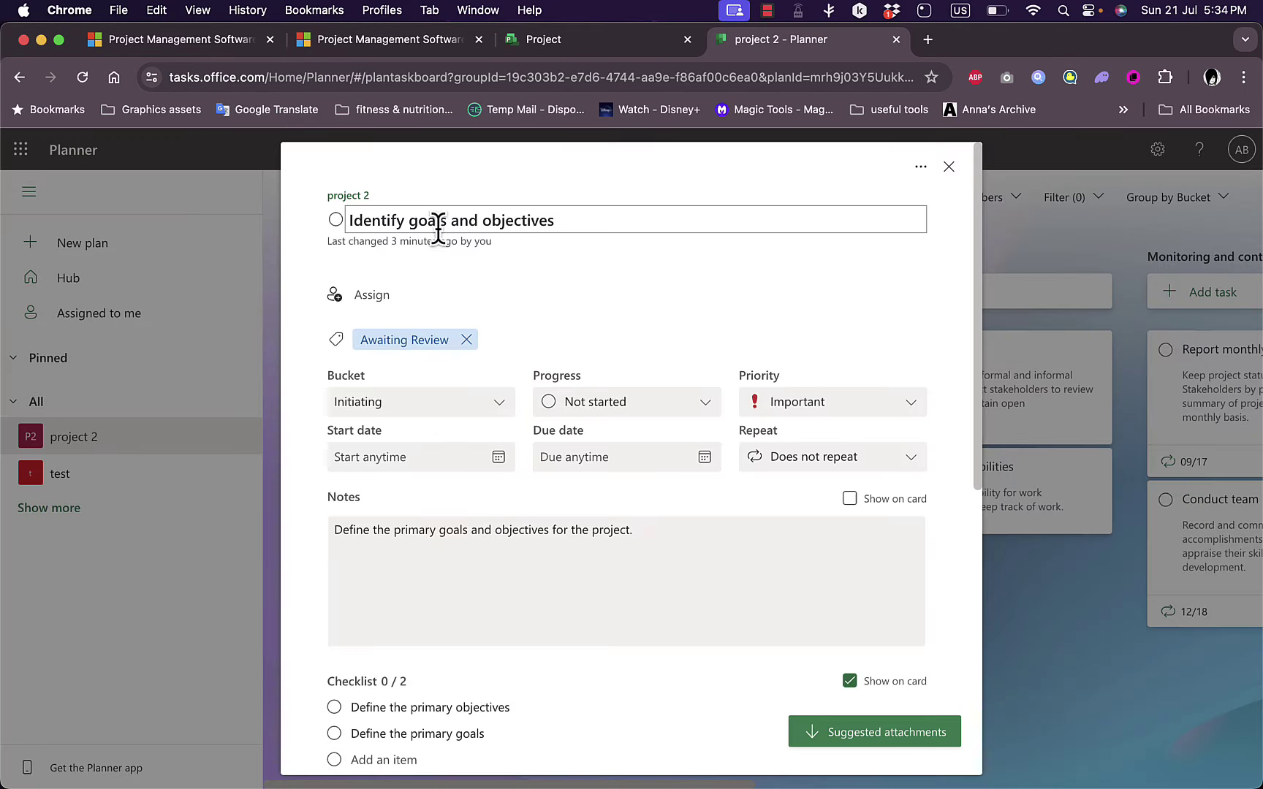
{"action": "scroll", "coordinate": [527, 324], "scroll_direction": "down", "scroll_amount": 3}
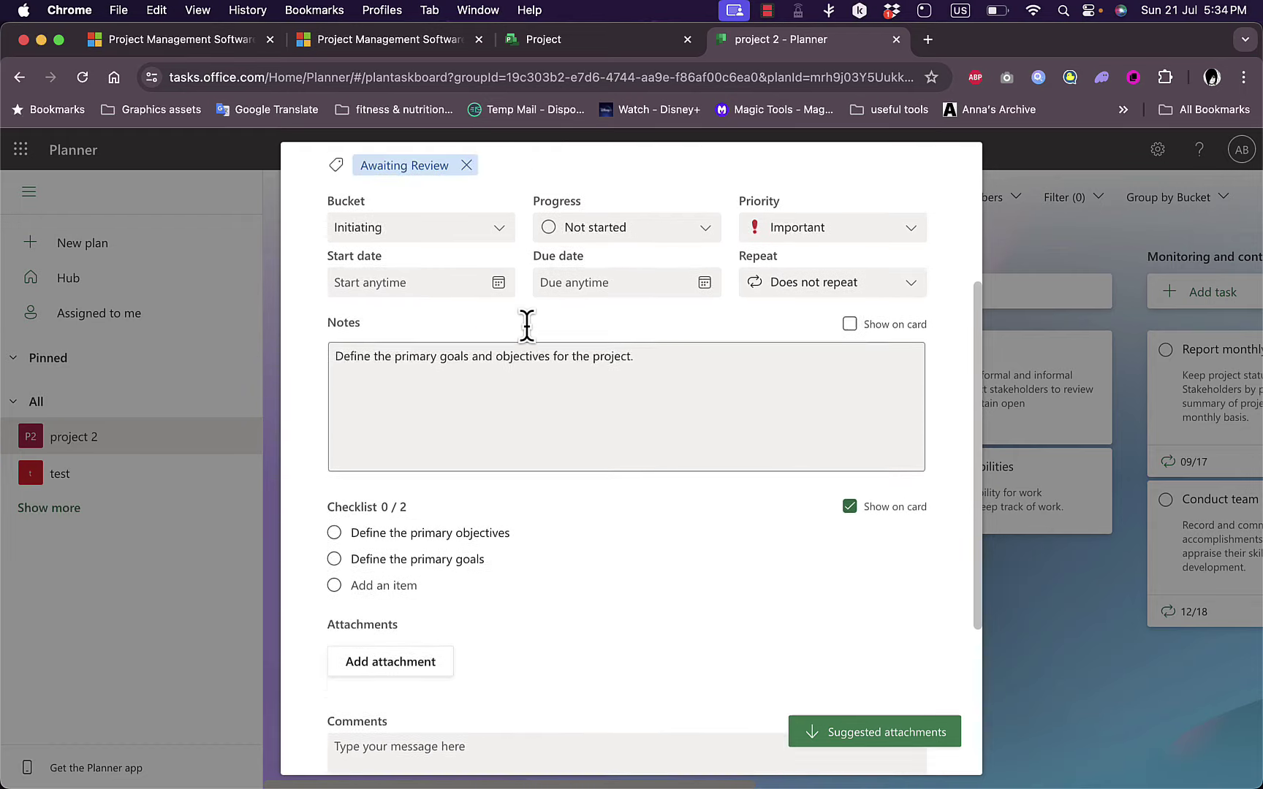
{"action": "scroll", "coordinate": [511, 315], "scroll_direction": "up", "scroll_amount": 3}
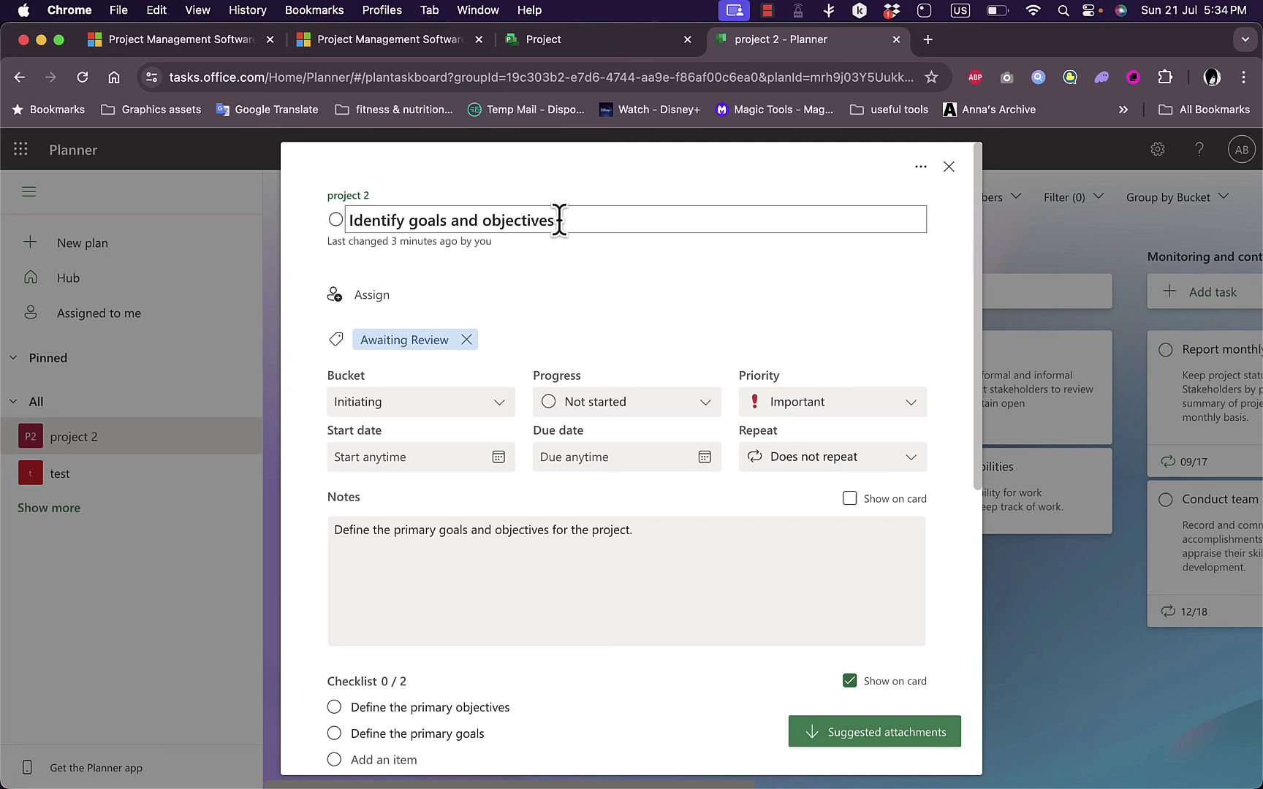
{"action": "scroll", "coordinate": [581, 220], "scroll_direction": "down", "scroll_amount": 4}
{"action": "scroll", "coordinate": [589, 237], "scroll_direction": "down", "scroll_amount": 1}
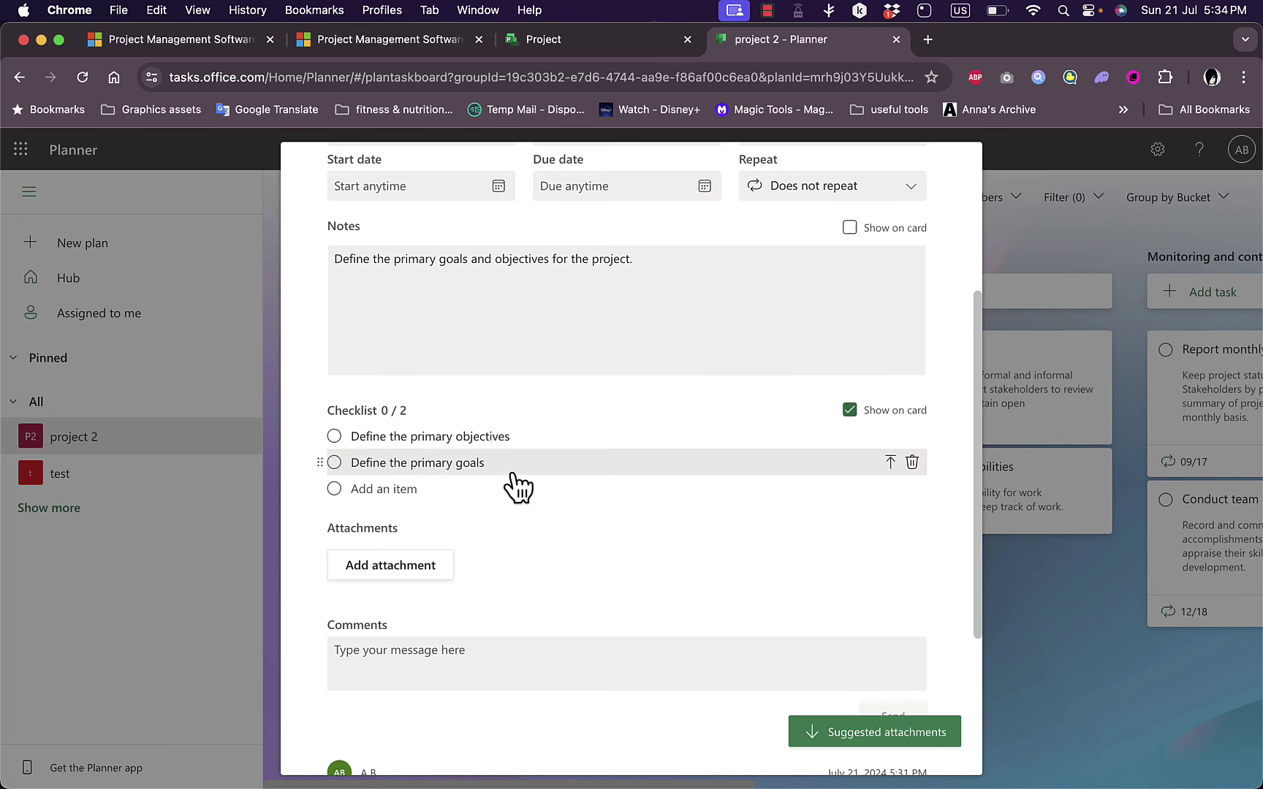
{"action": "left_click", "coordinate": [334, 462]}
{"action": "left_click", "coordinate": [334, 436]}
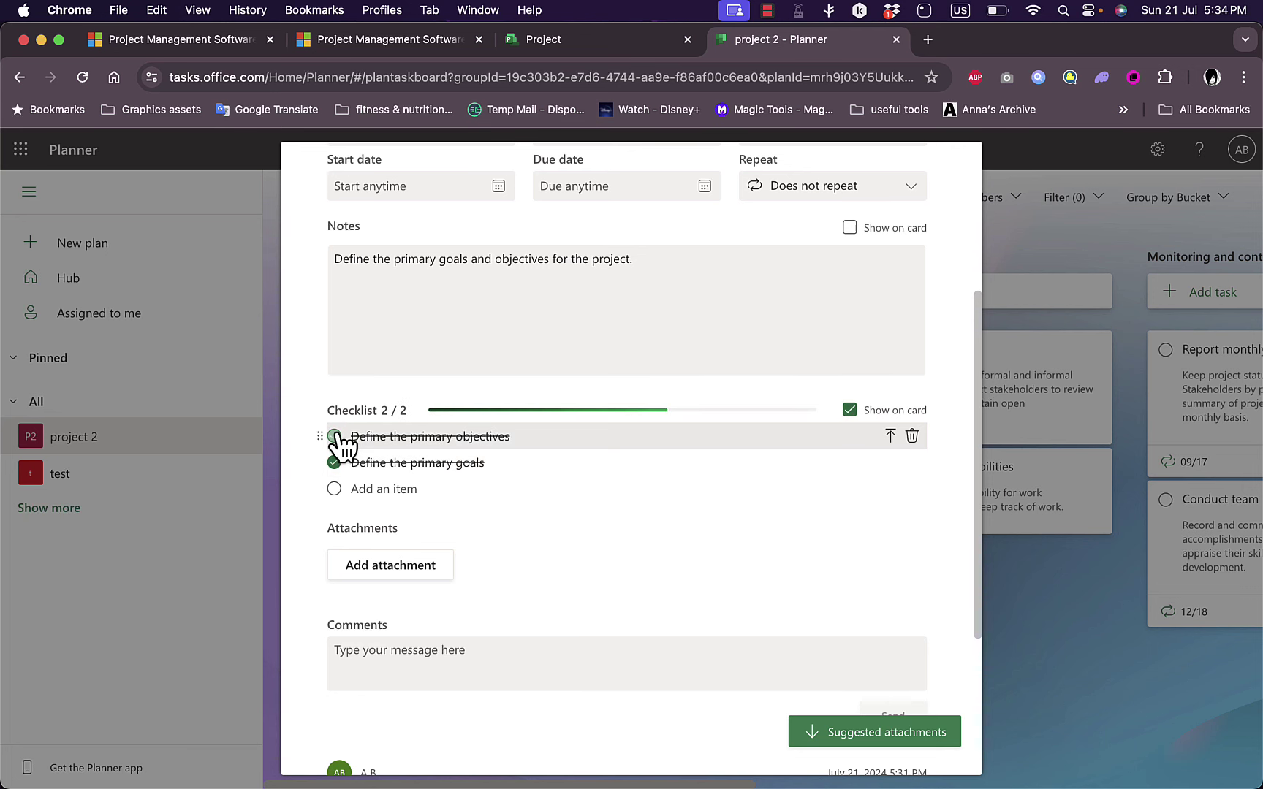
{"action": "scroll", "coordinate": [610, 402], "scroll_direction": "up", "scroll_amount": 4}
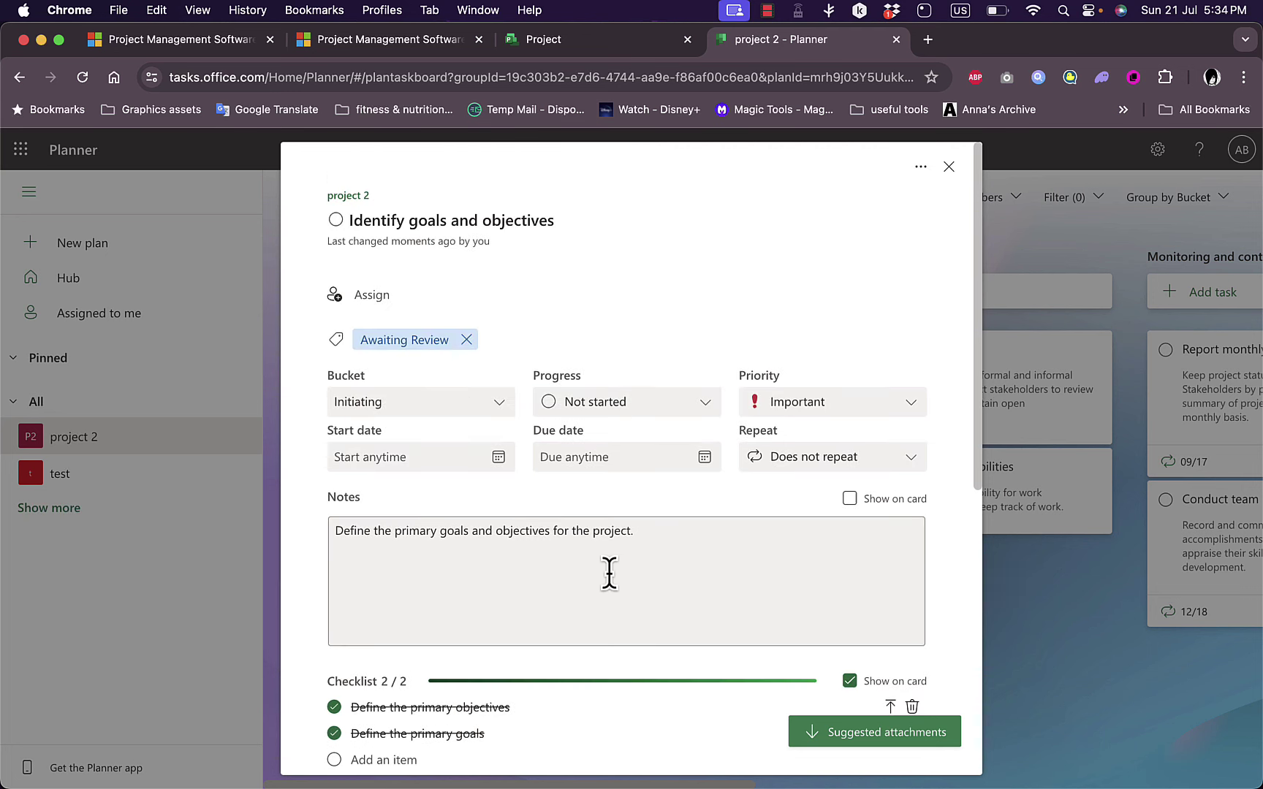
{"action": "left_click", "coordinate": [337, 220]}
{"action": "scroll", "coordinate": [555, 293], "scroll_direction": "down", "scroll_amount": 7}
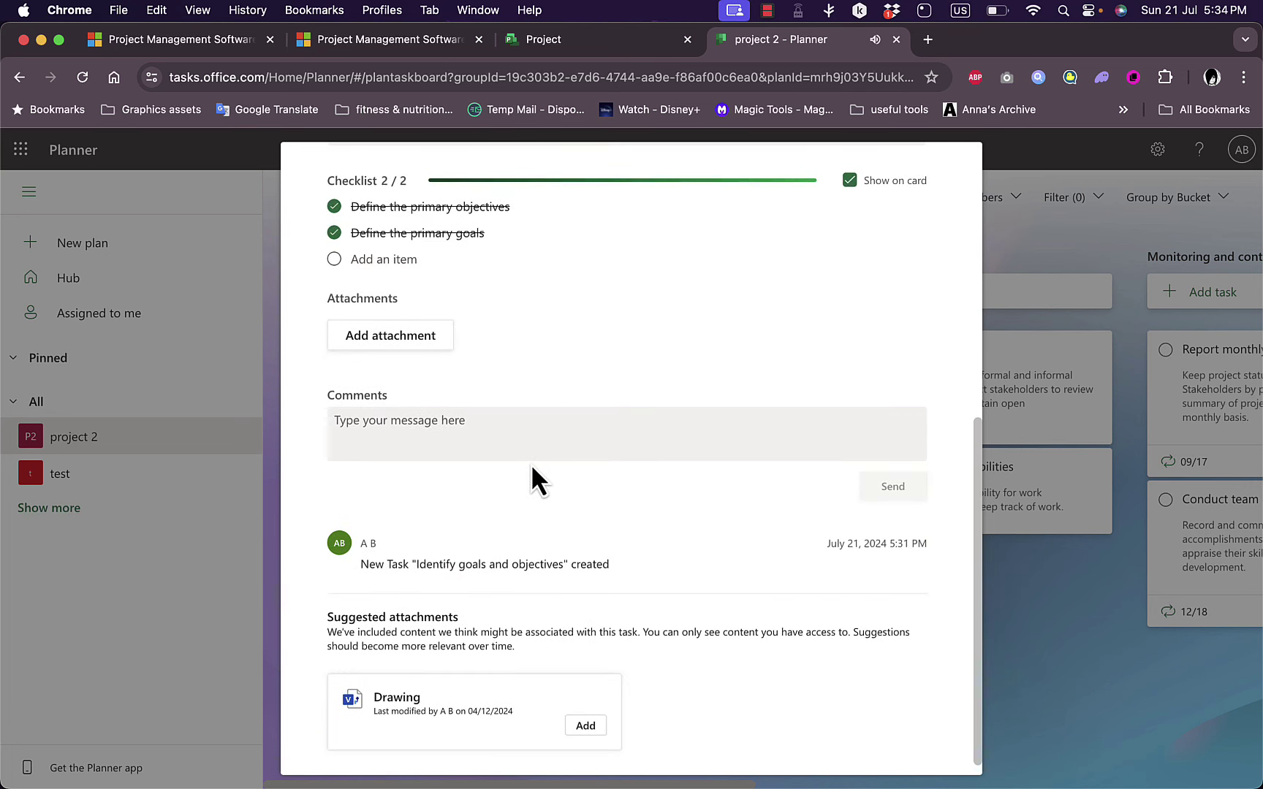
{"action": "scroll", "coordinate": [531, 477], "scroll_direction": "down", "scroll_amount": 1}
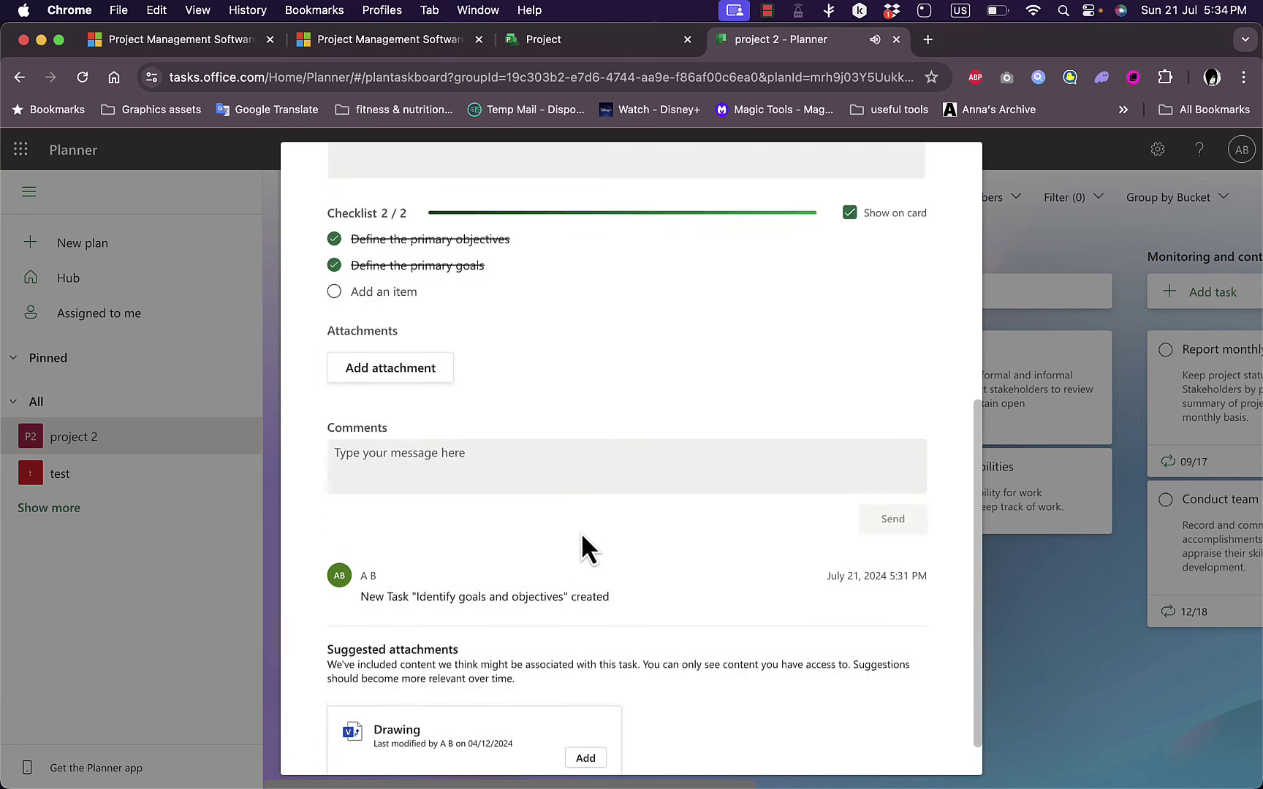
{"action": "scroll", "coordinate": [582, 541], "scroll_direction": "up", "scroll_amount": 7}
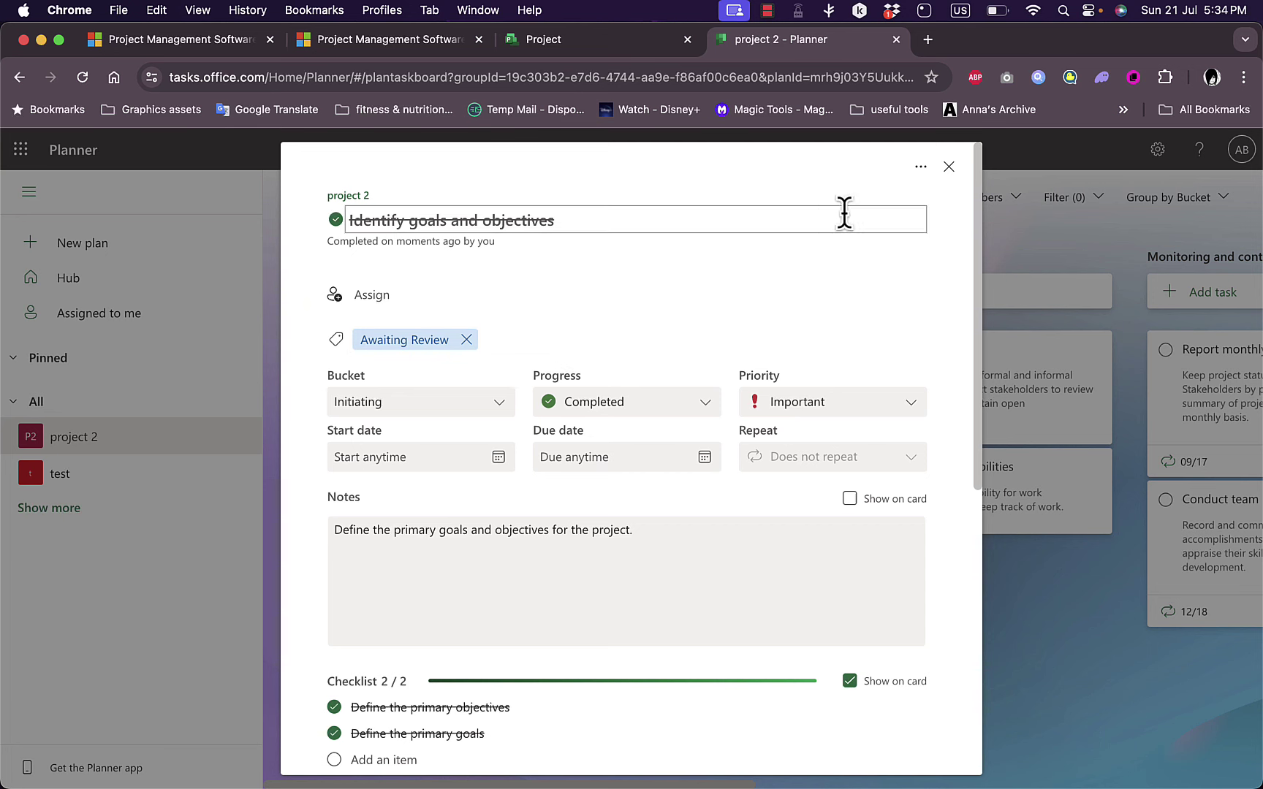
{"action": "left_click", "coordinate": [335, 220]}
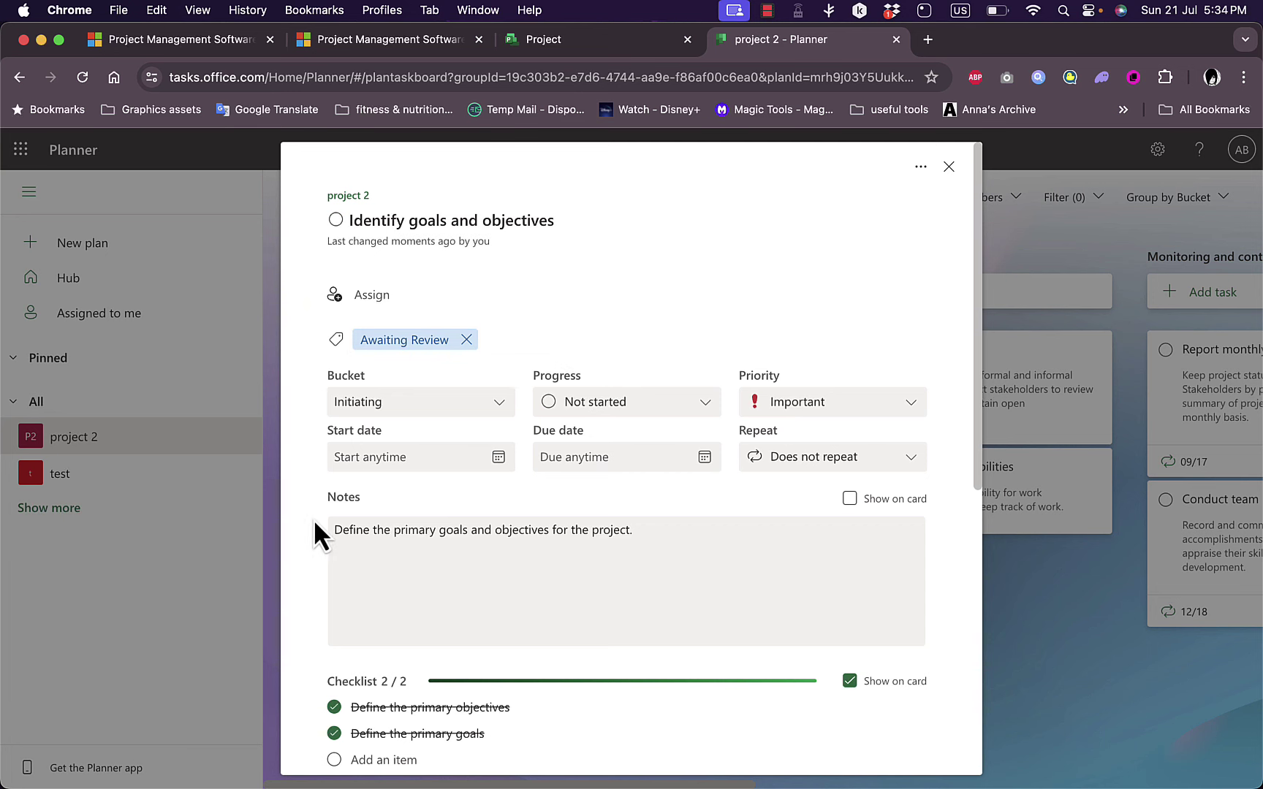
Step: Untick 'Define the primary goals', move it above the objectives item, and close the task
{"action": "left_click", "coordinate": [334, 734]}
{"action": "mouse_move", "coordinate": [329, 737]}
{"action": "left_mouse_down"}
{"action": "mouse_move", "coordinate": [324, 704]}
{"action": "mouse_move", "coordinate": [316, 714]}
{"action": "left_mouse_up"}
{"action": "scroll", "coordinate": [318, 724], "scroll_direction": "down", "scroll_amount": 2}
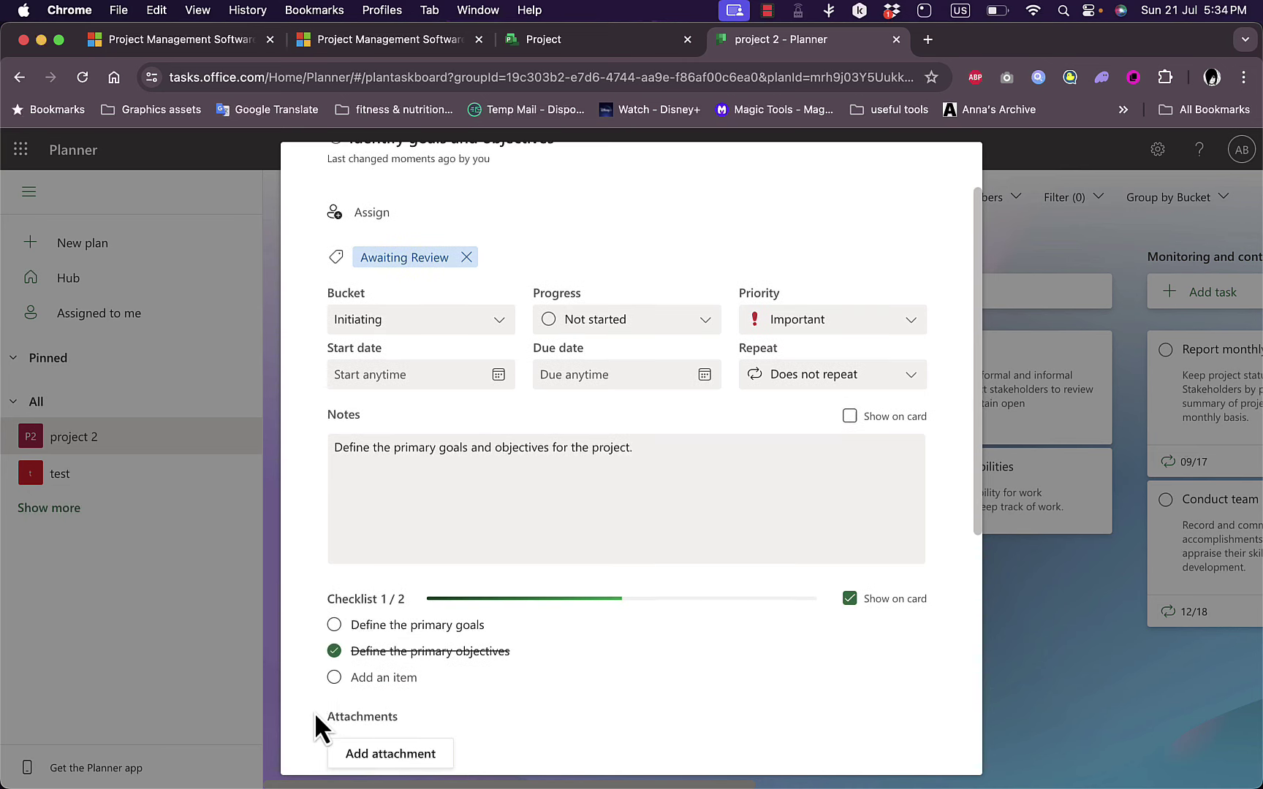
{"action": "scroll", "coordinate": [598, 523], "scroll_direction": "up", "scroll_amount": 2}
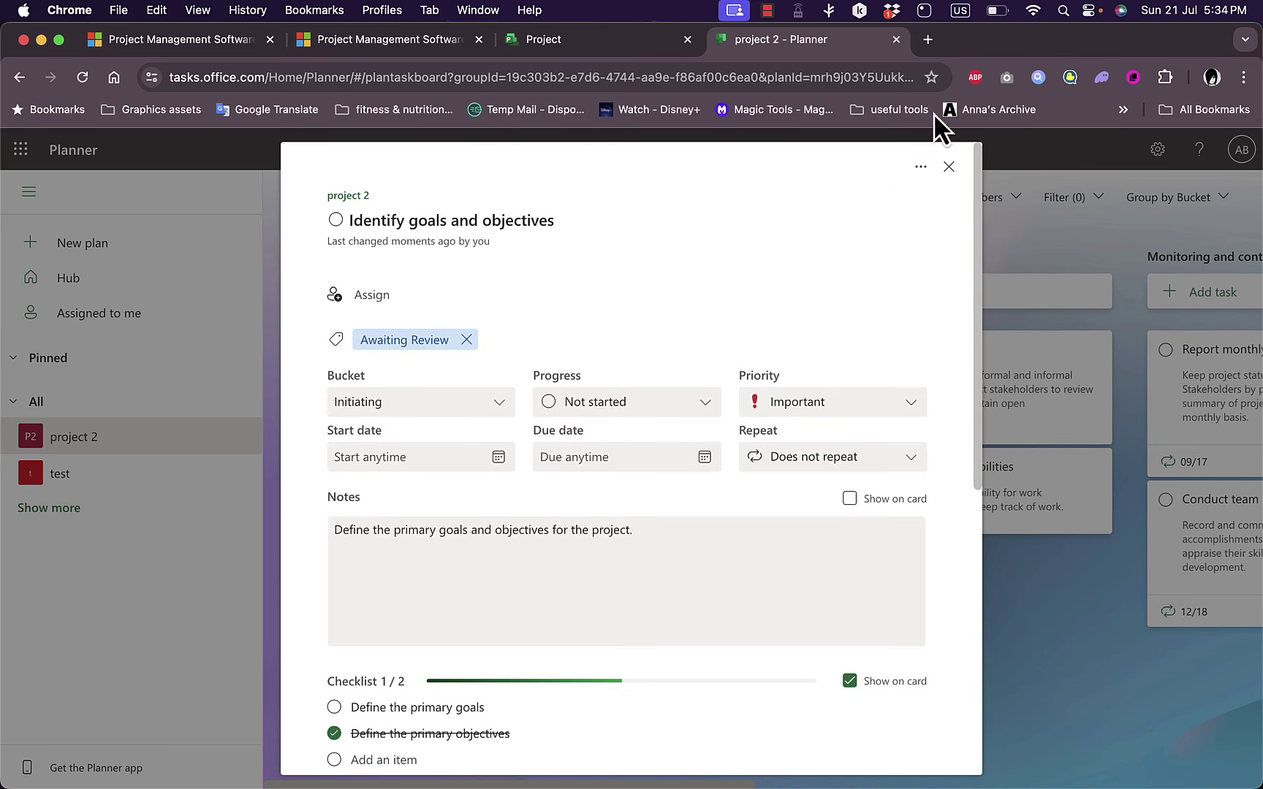
{"action": "left_click", "coordinate": [922, 170]}
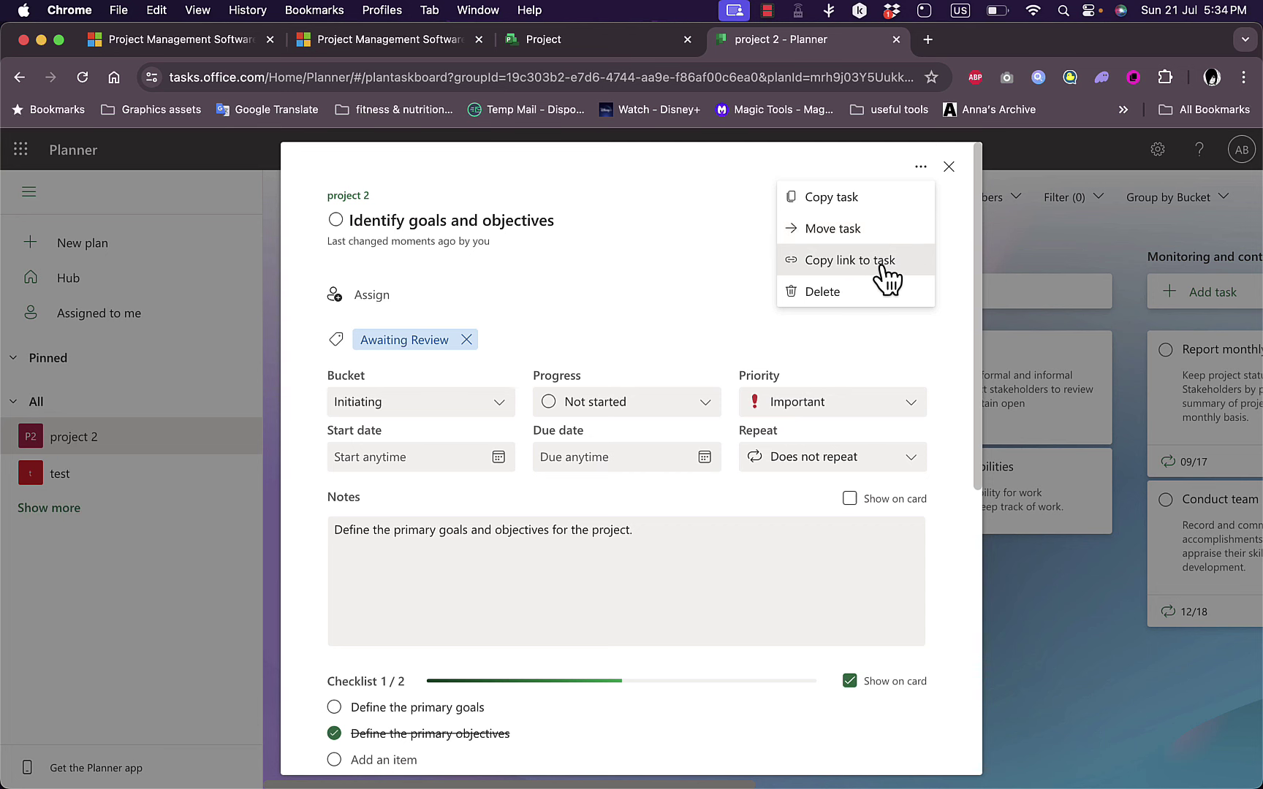
{"action": "left_click", "coordinate": [950, 167]}
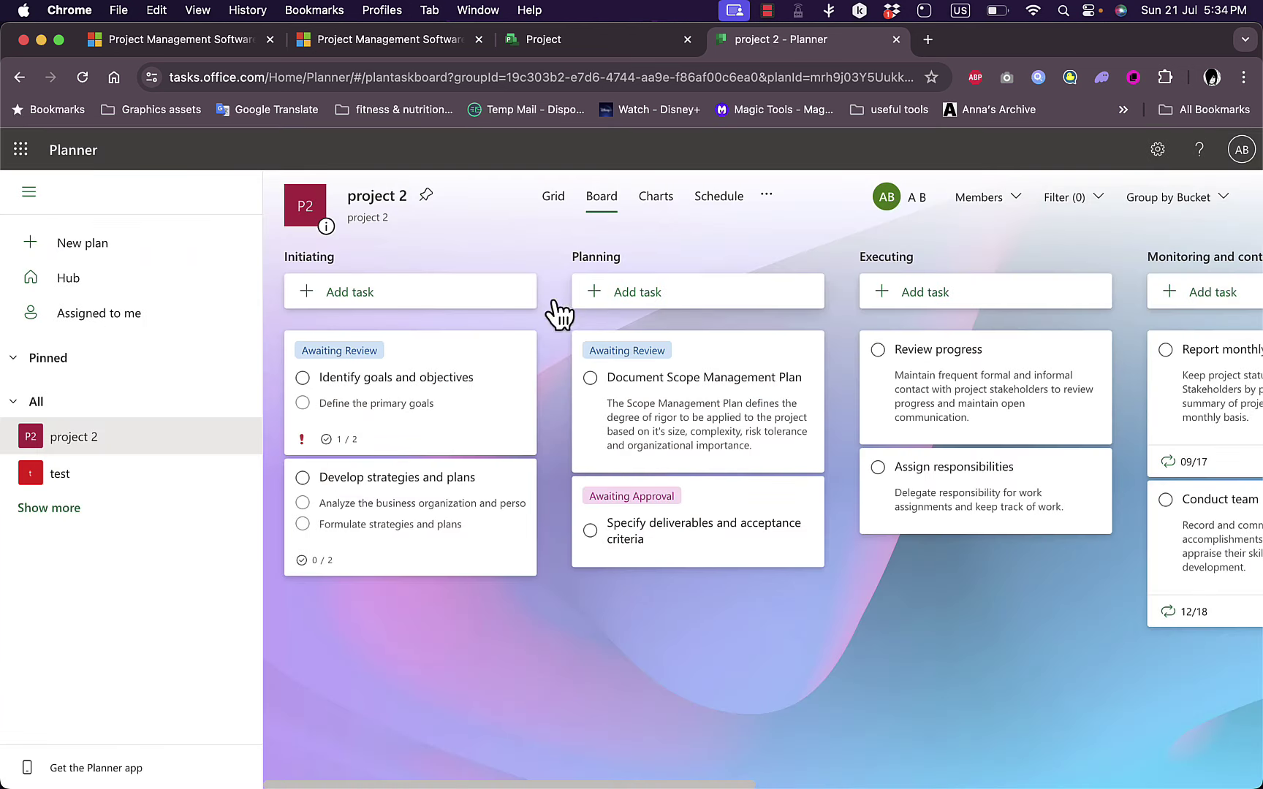
Step: In Specify deliverables and acceptance criteria, rename the Red label to 'in review'
{"action": "left_click", "coordinate": [673, 520]}
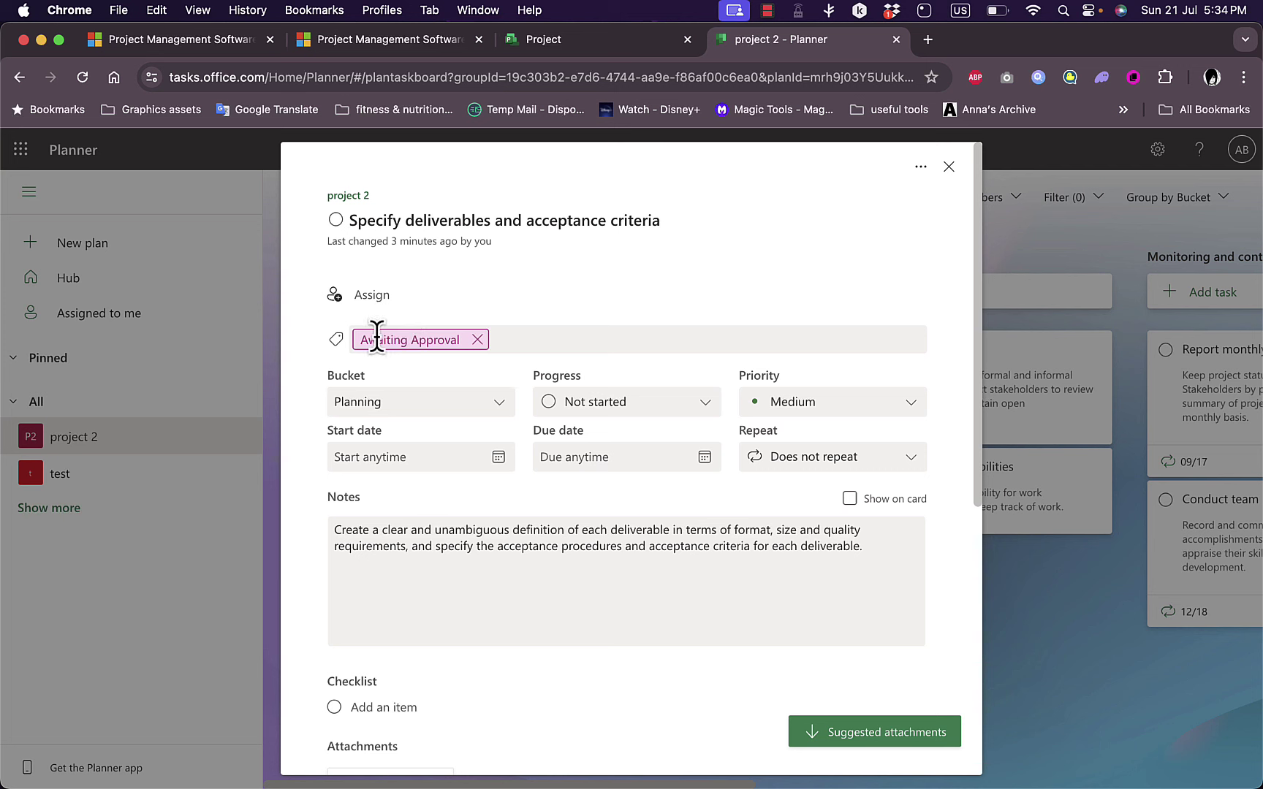
{"action": "left_click", "coordinate": [519, 339]}
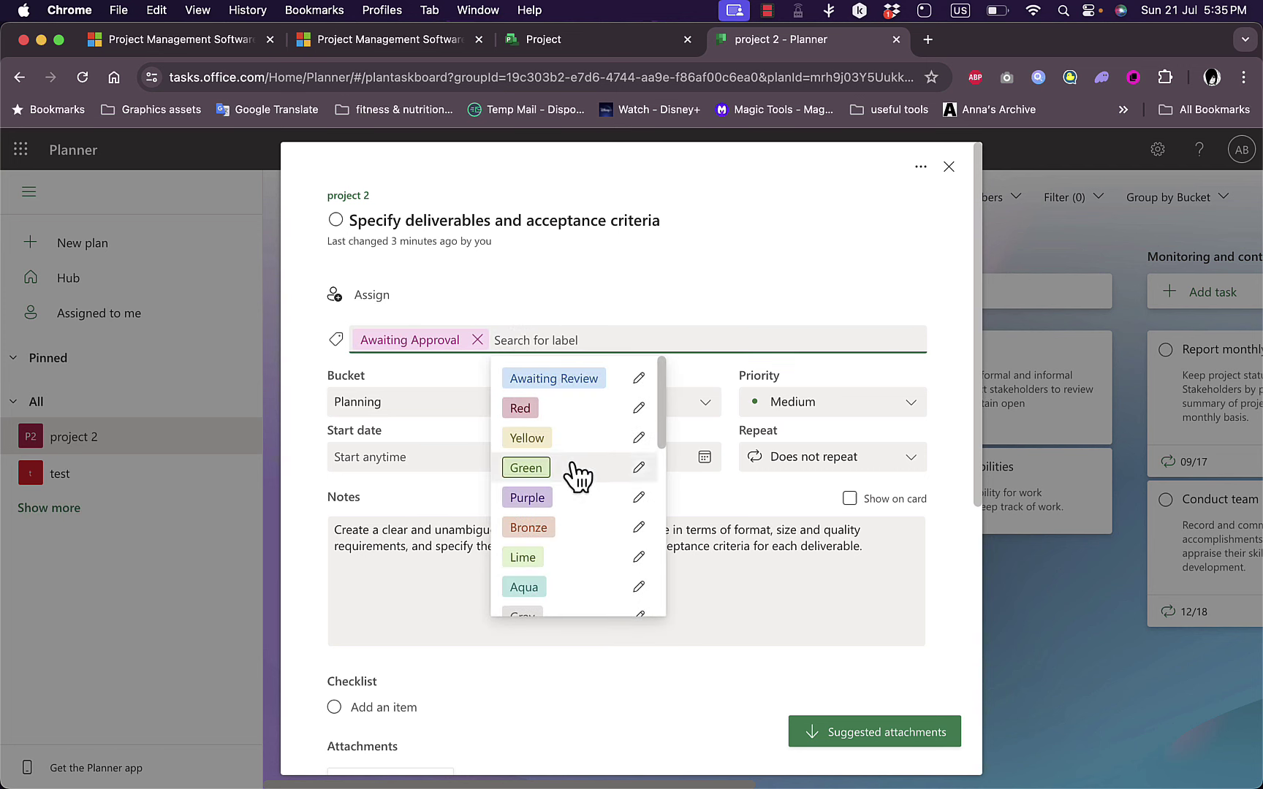
{"action": "scroll", "coordinate": [576, 474], "scroll_direction": "down", "scroll_amount": 5}
{"action": "scroll", "coordinate": [577, 474], "scroll_direction": "down", "scroll_amount": 3}
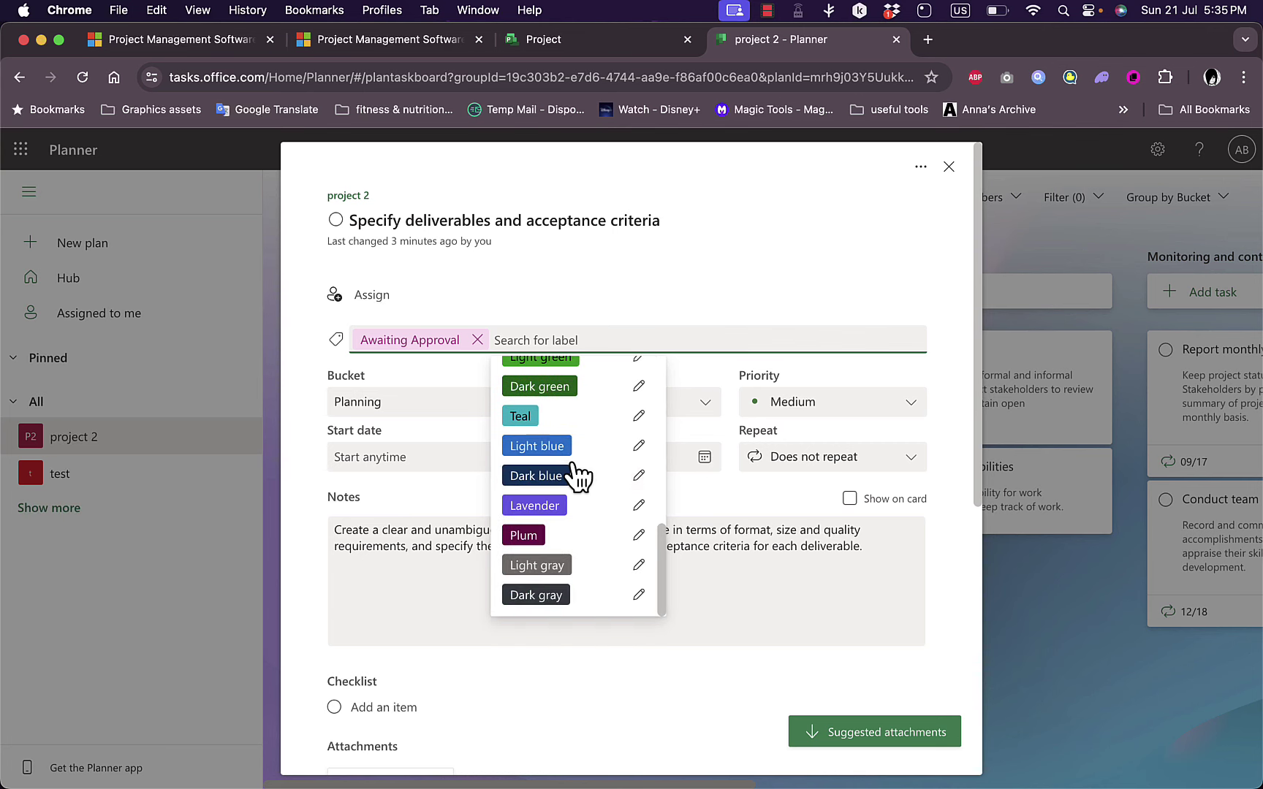
{"action": "scroll", "coordinate": [573, 473], "scroll_direction": "up", "scroll_amount": 10}
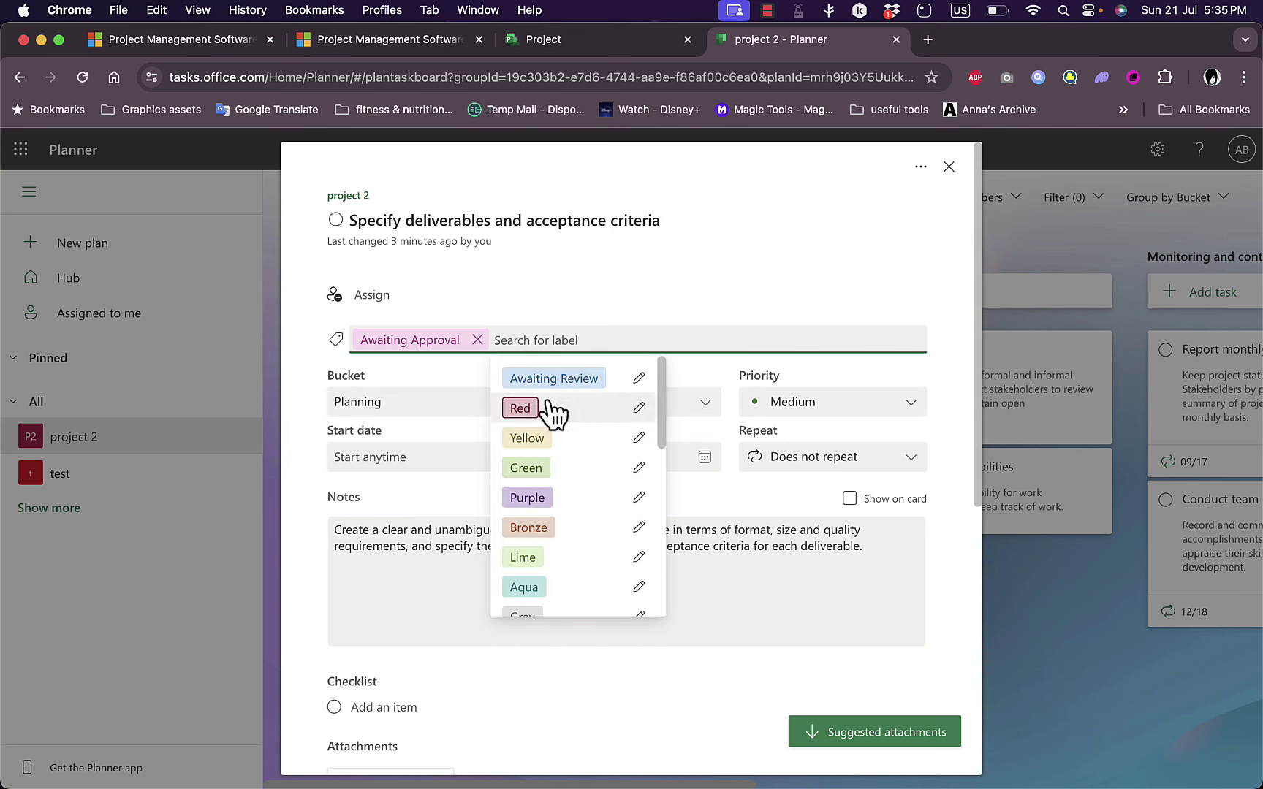
{"action": "left_click", "coordinate": [641, 408]}
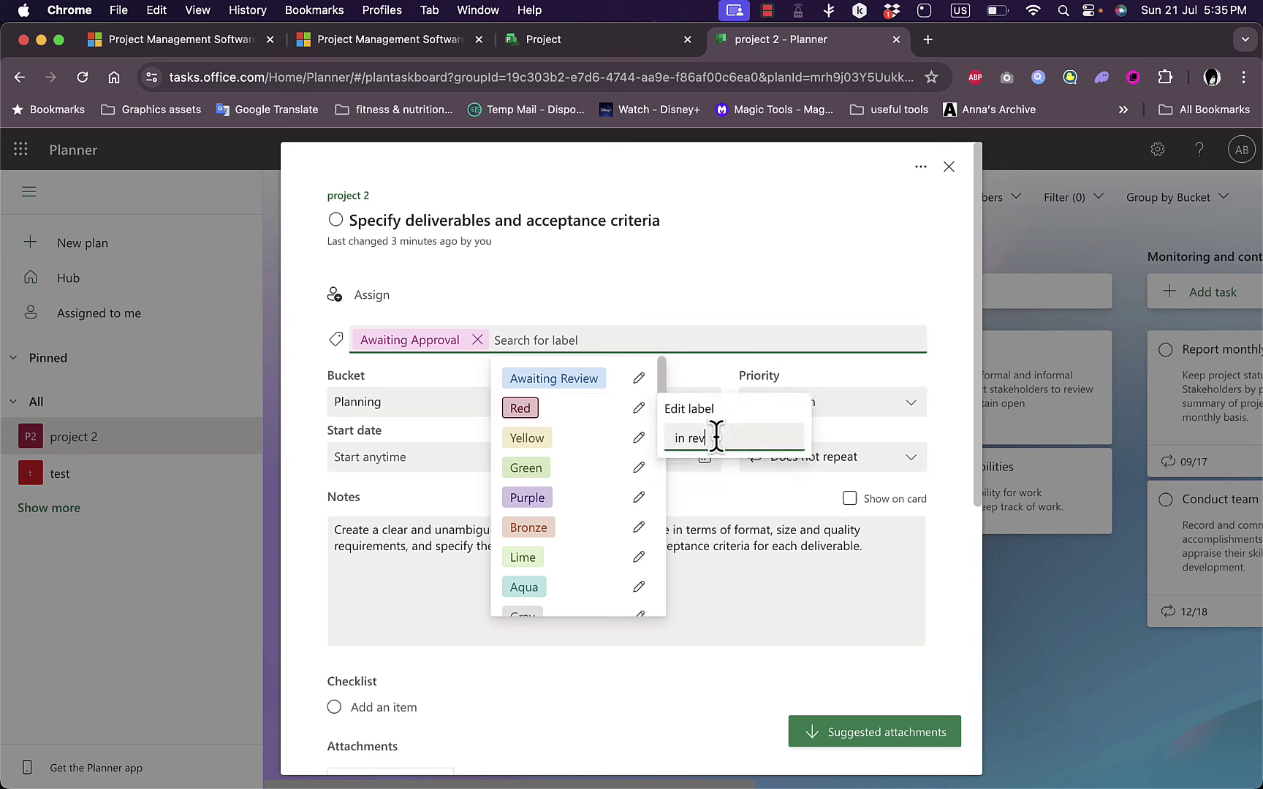
{"action": "left_click", "coordinate": [776, 501]}
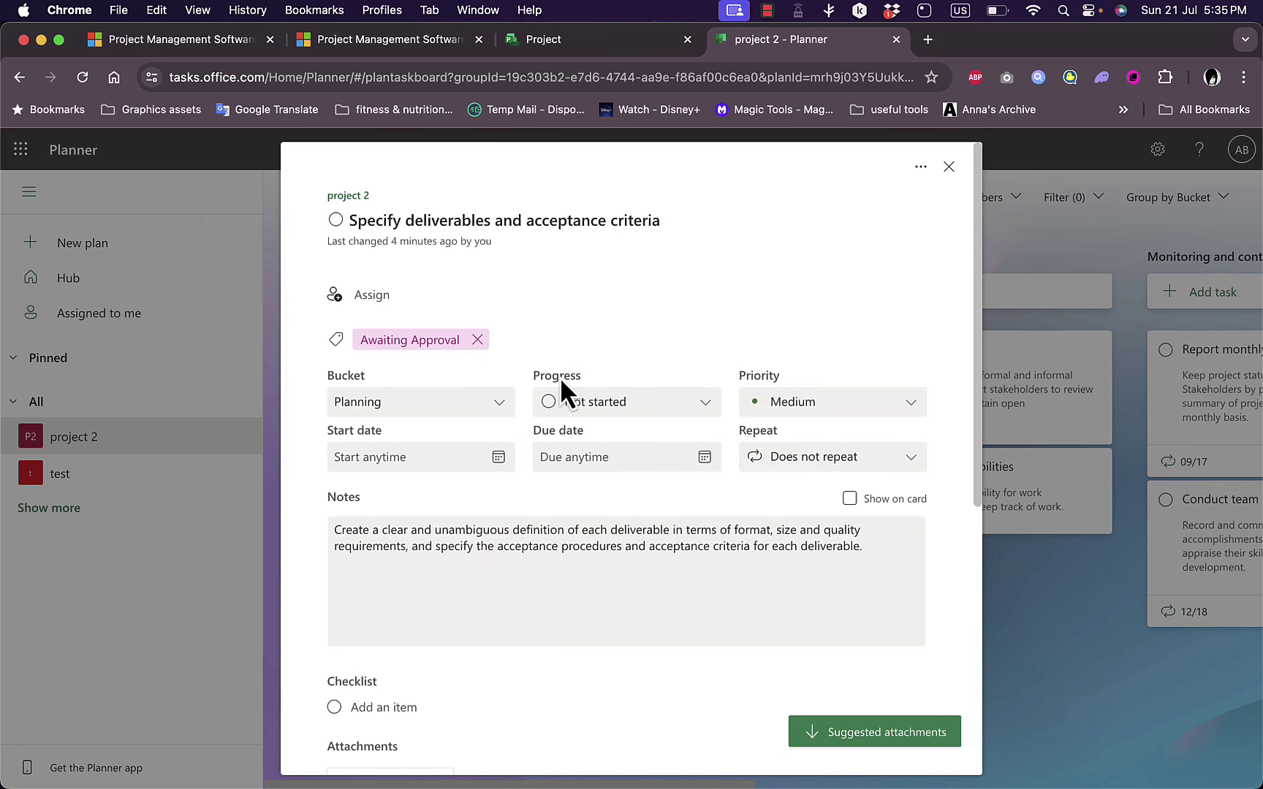
{"action": "left_click", "coordinate": [504, 339]}
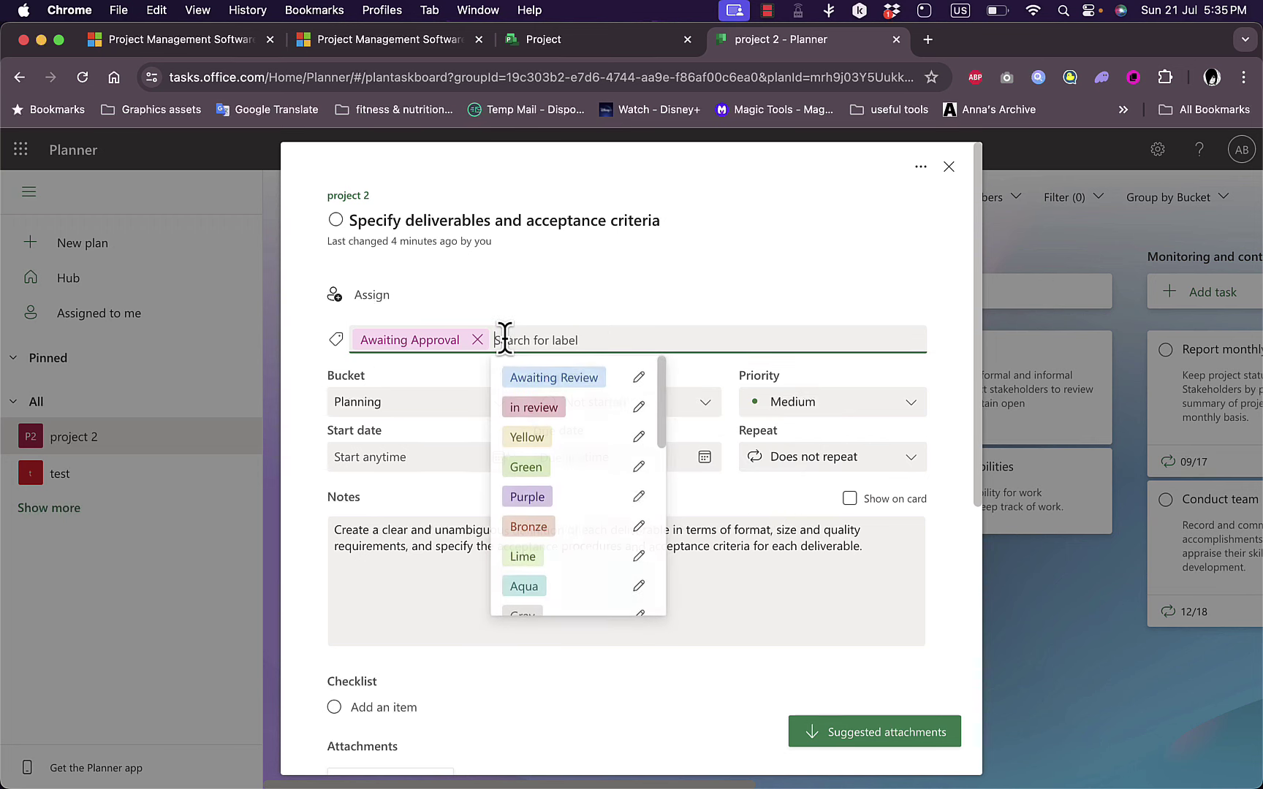
Step: Rename the Yellow label to 'accepted' and Green to 'need more time'
{"action": "left_click", "coordinate": [640, 438]}
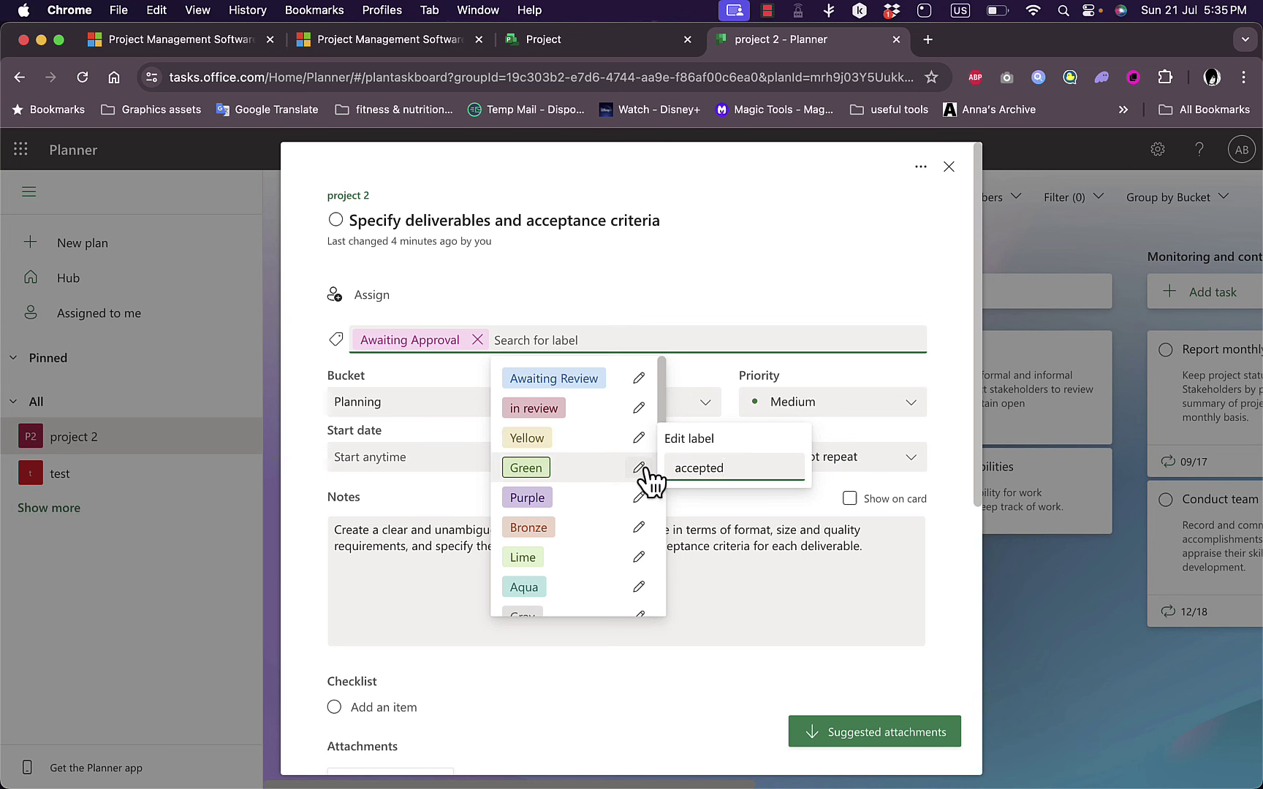
{"action": "key", "text": "Return"}
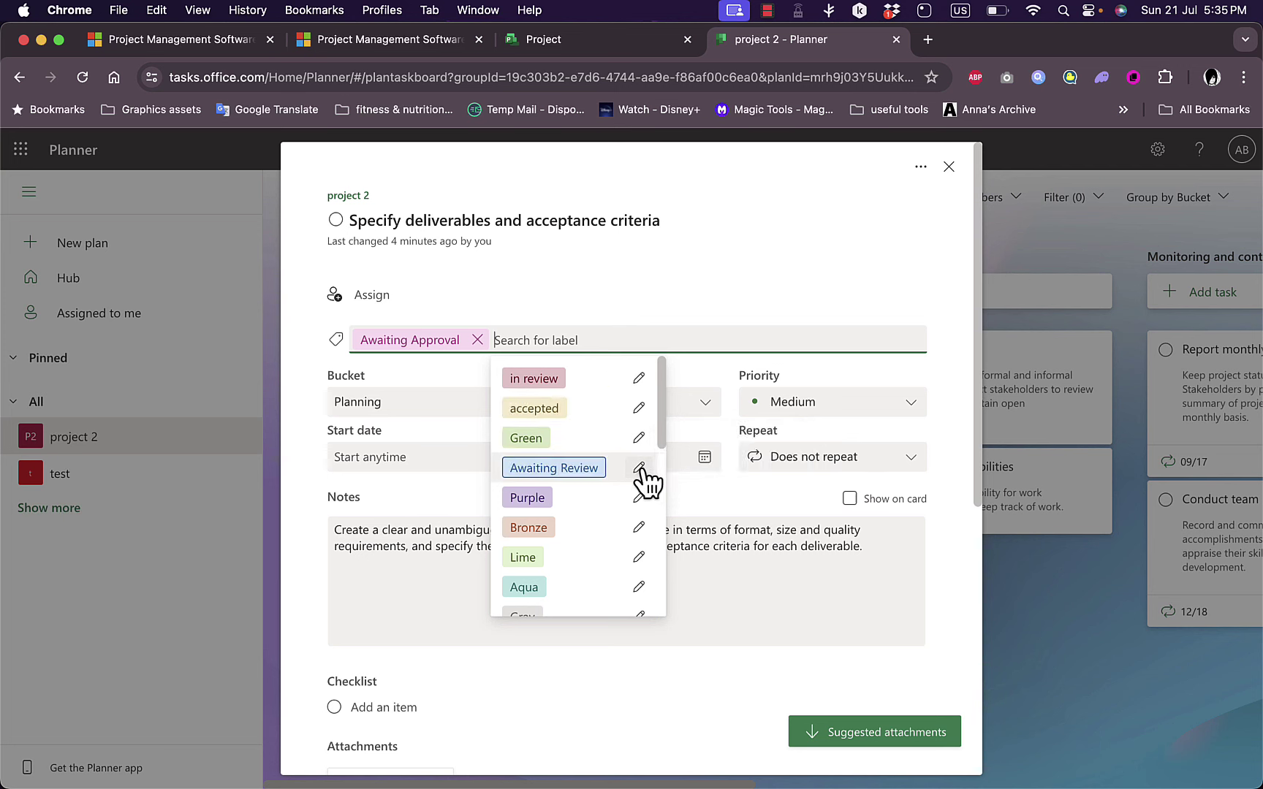
{"action": "left_click", "coordinate": [641, 442]}
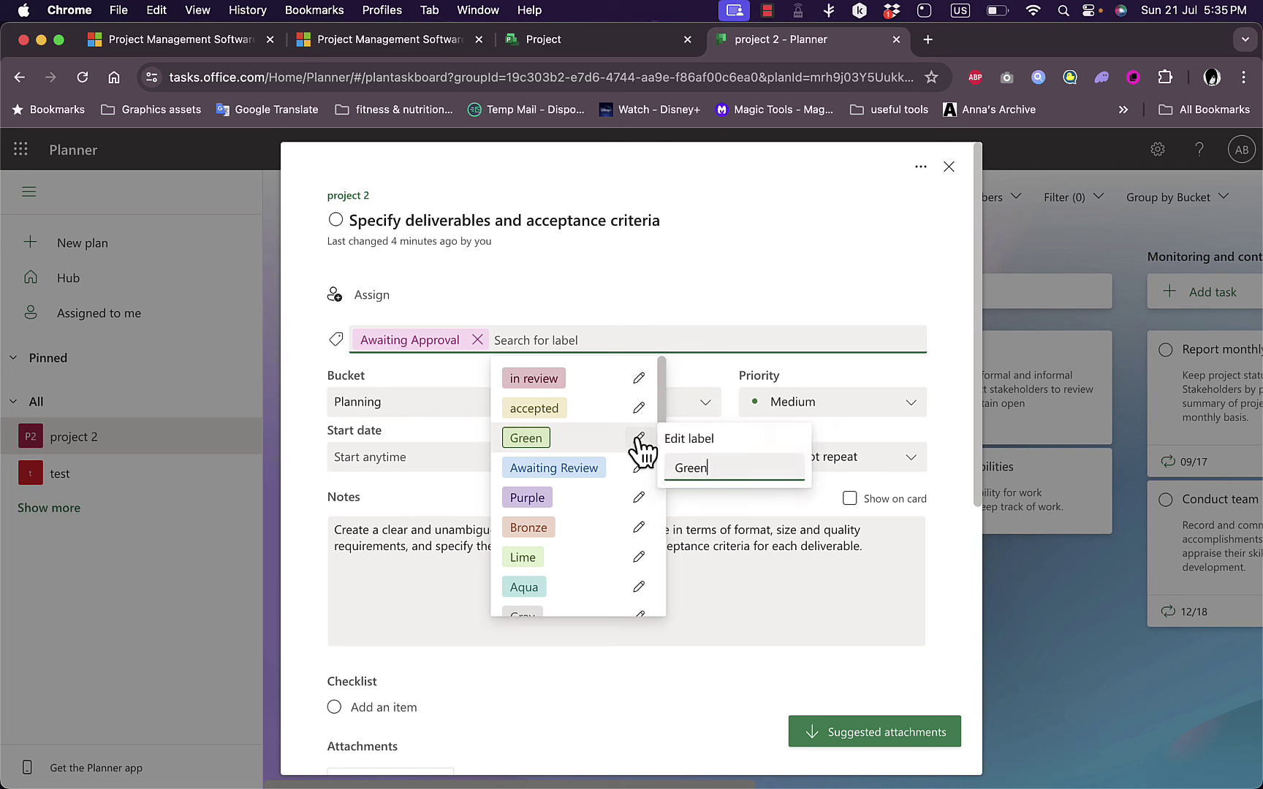
{"action": "double_click", "coordinate": [719, 468]}
{"action": "type", "text": "need more tim"}
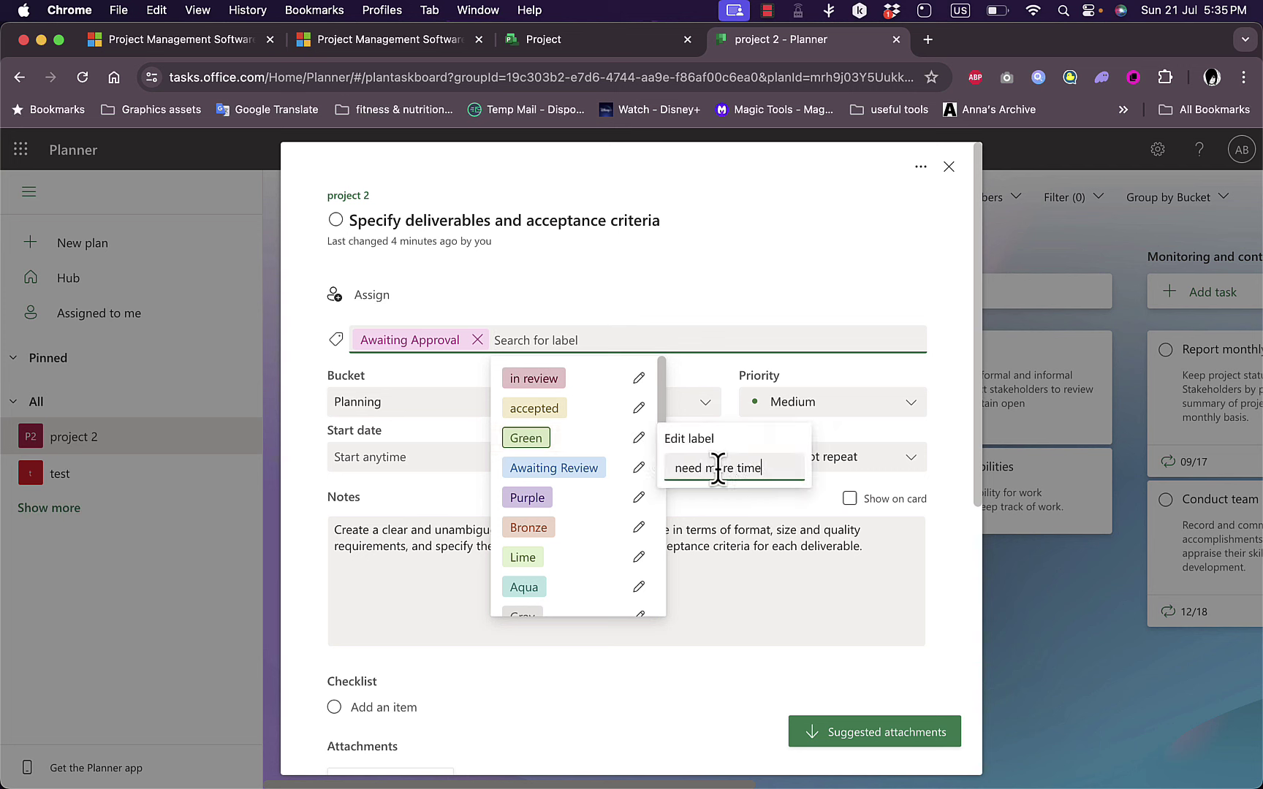
{"action": "key", "text": "Return"}
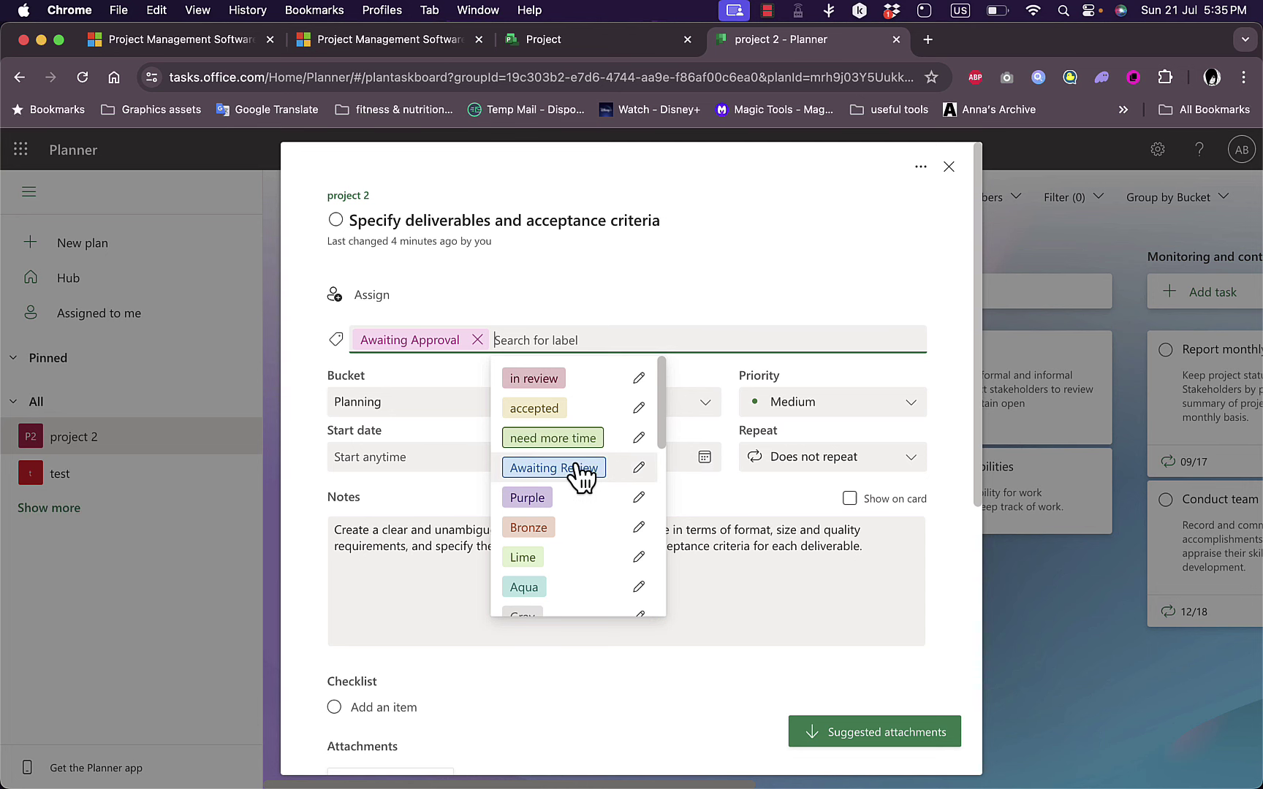
{"action": "left_click", "coordinate": [702, 322]}
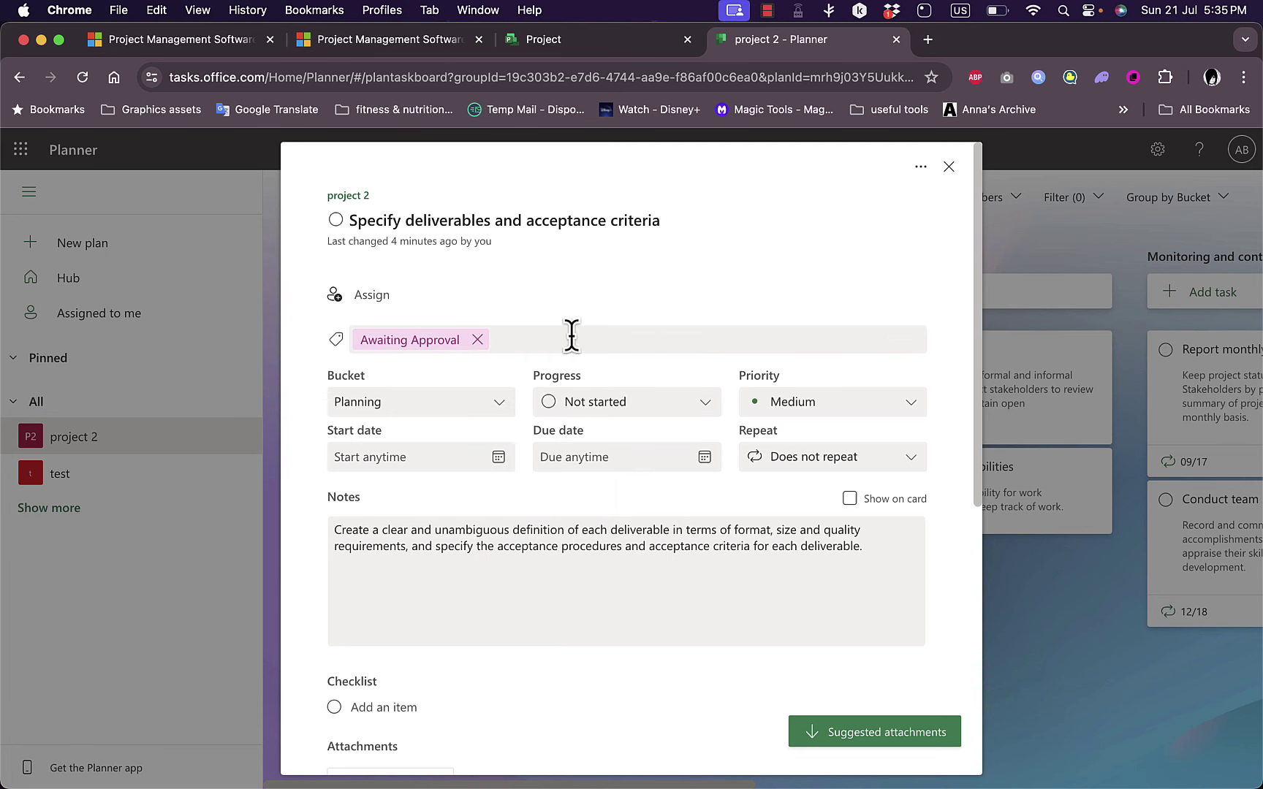
{"action": "left_click", "coordinate": [949, 168]}
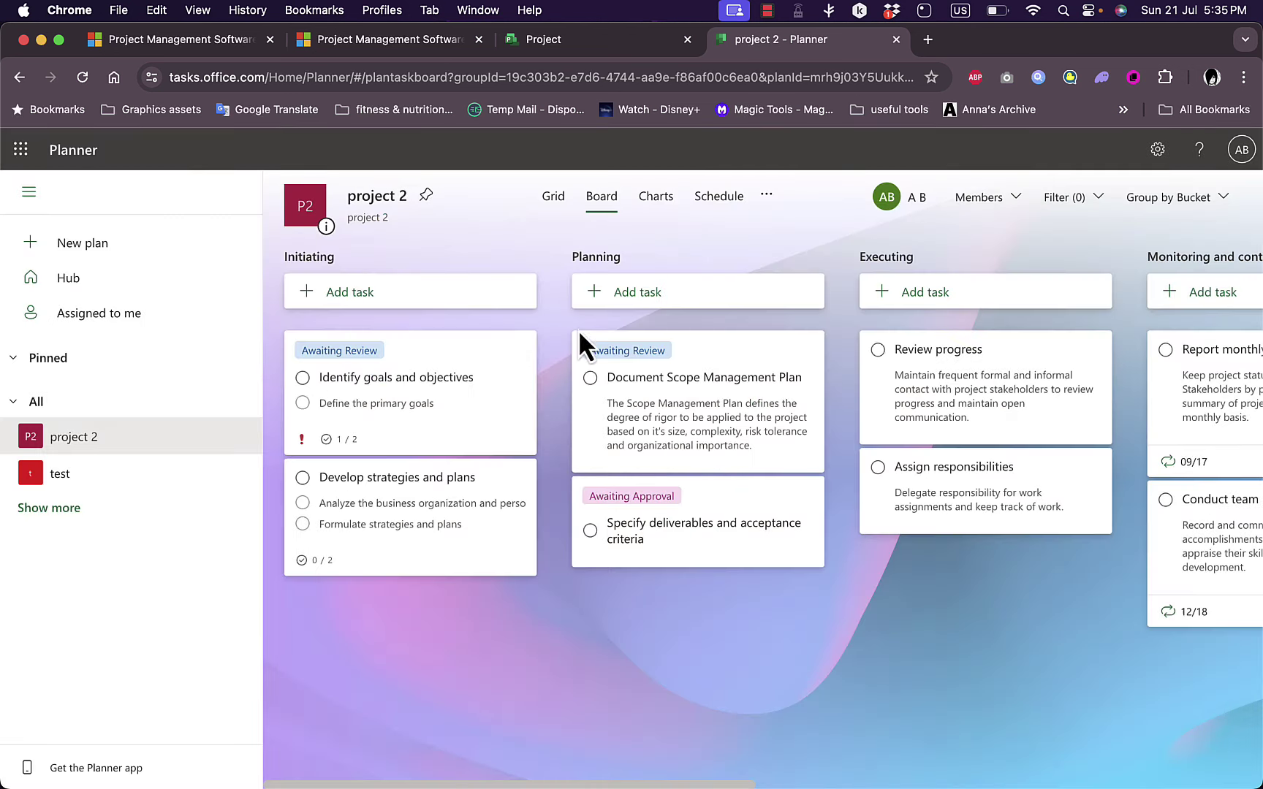
Step: Tag Develop strategies and plans with the 'in review' label
{"action": "left_click", "coordinate": [399, 490]}
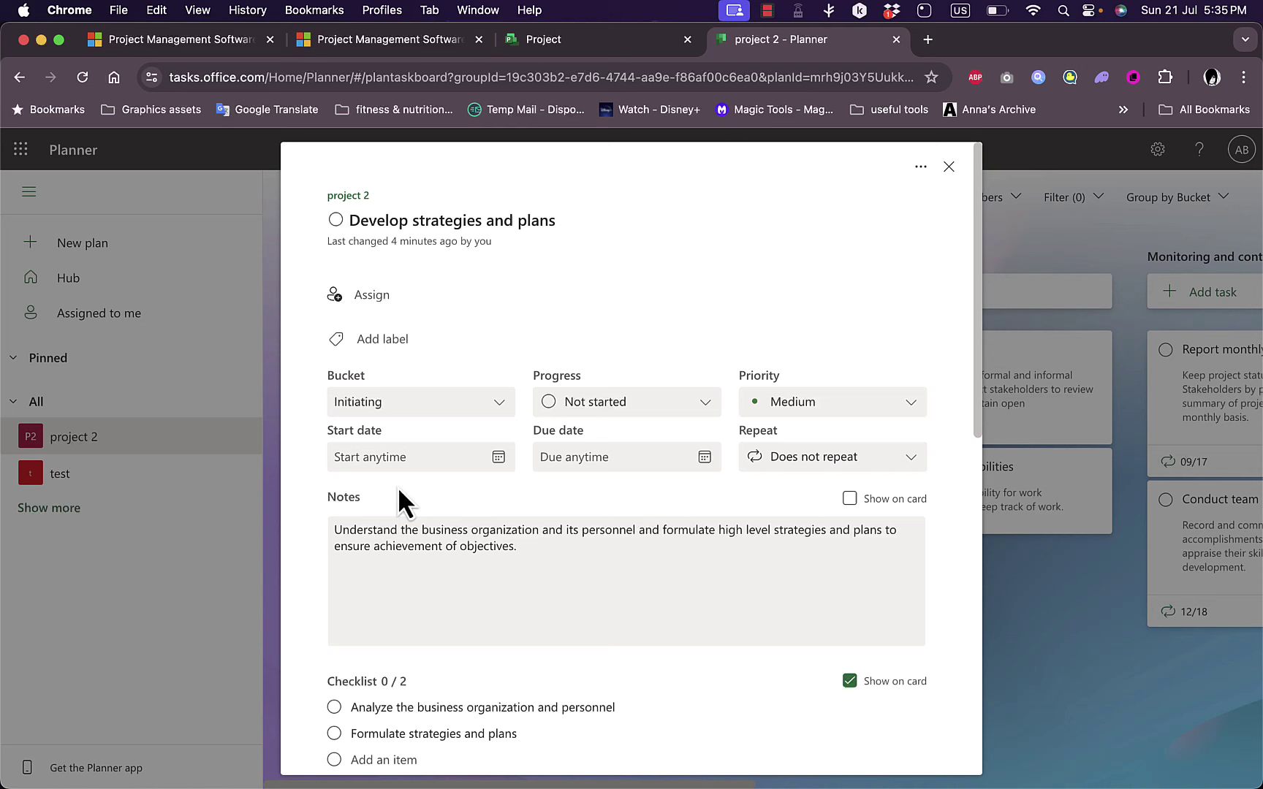
{"action": "left_click", "coordinate": [413, 348]}
{"action": "left_click", "coordinate": [426, 436]}
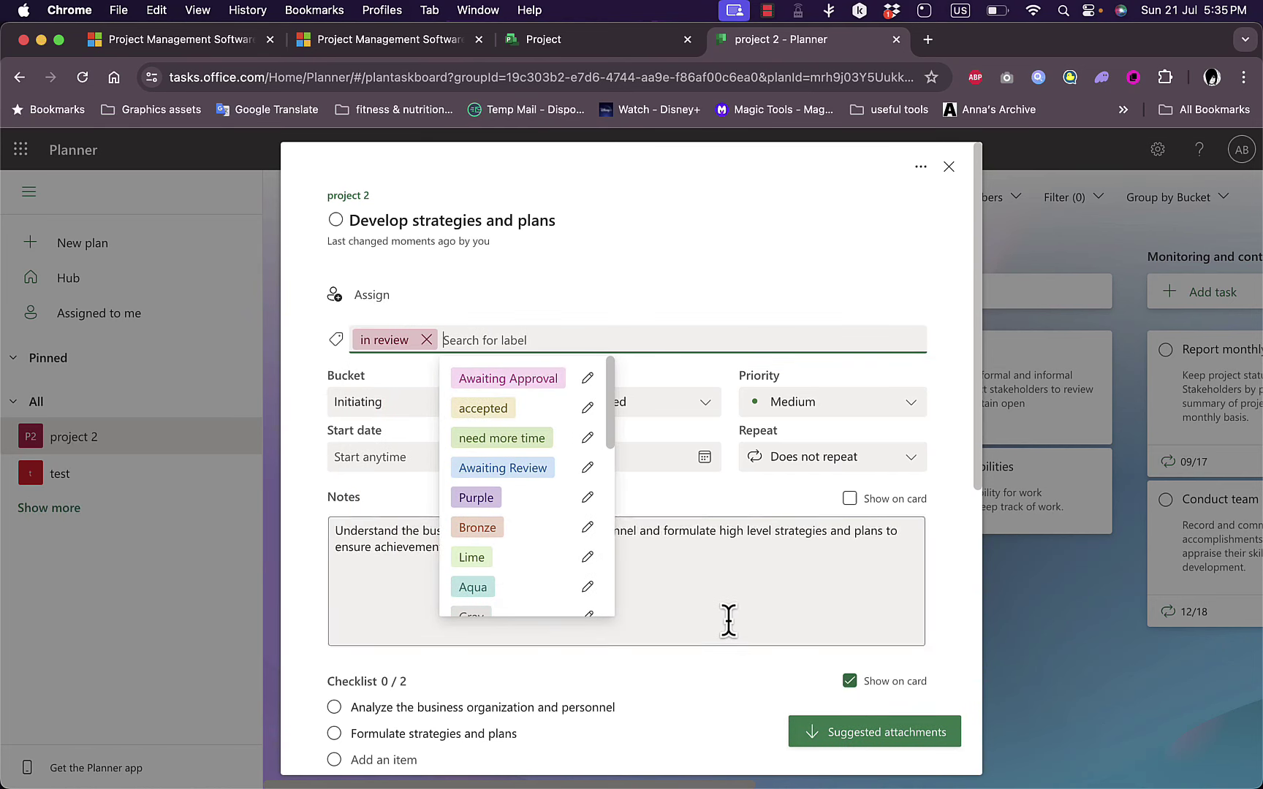
{"action": "left_click", "coordinate": [741, 700]}
{"action": "left_click", "coordinate": [949, 168]}
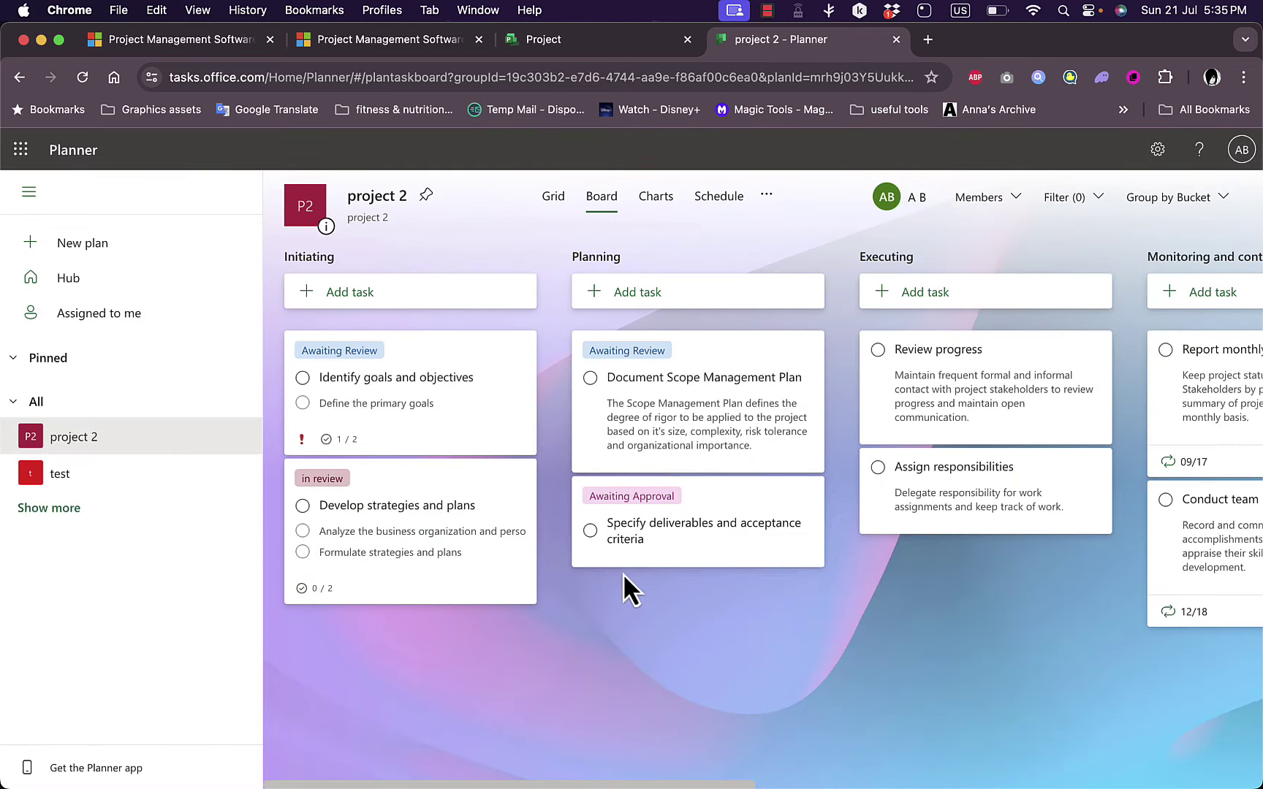
{"action": "scroll", "coordinate": [826, 459], "scroll_direction": "right", "scroll_amount": 10}
{"action": "scroll", "coordinate": [829, 459], "scroll_direction": "left", "scroll_amount": 10}
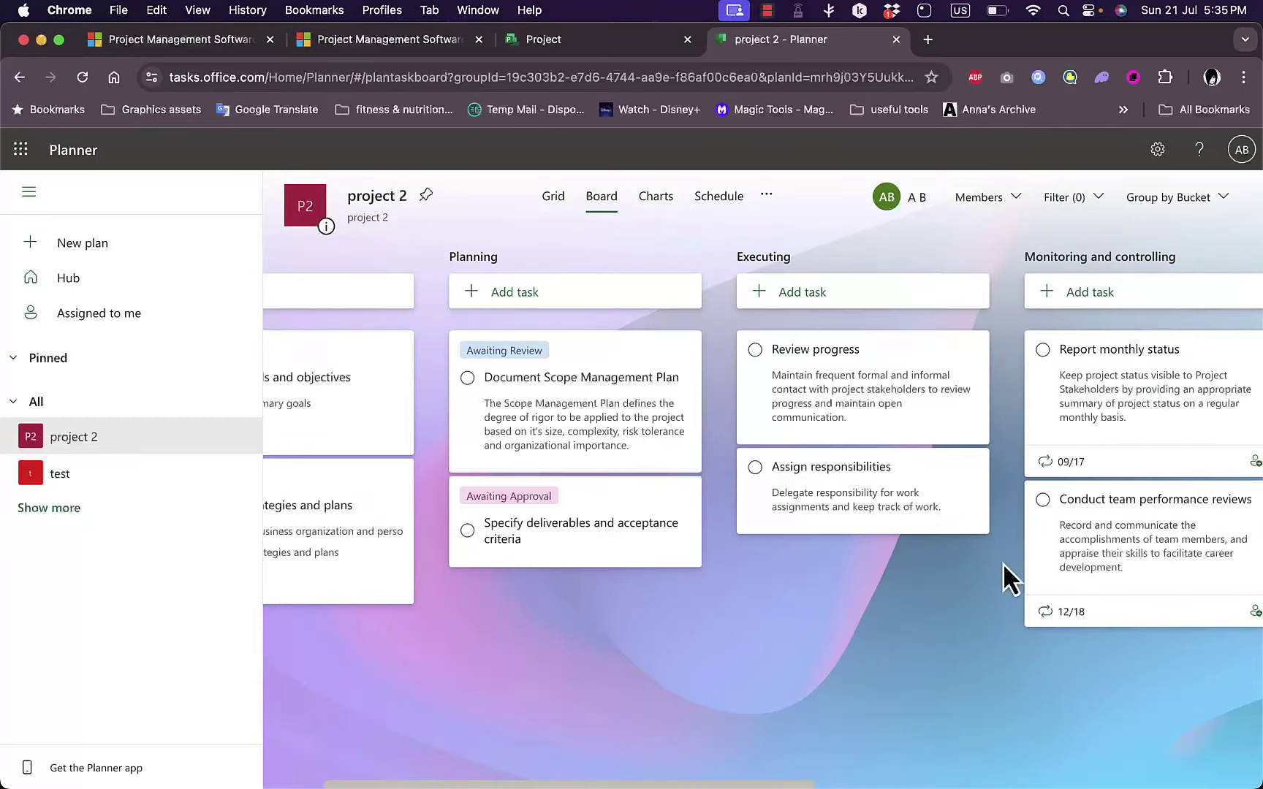
{"action": "left_click", "coordinate": [1156, 539]}
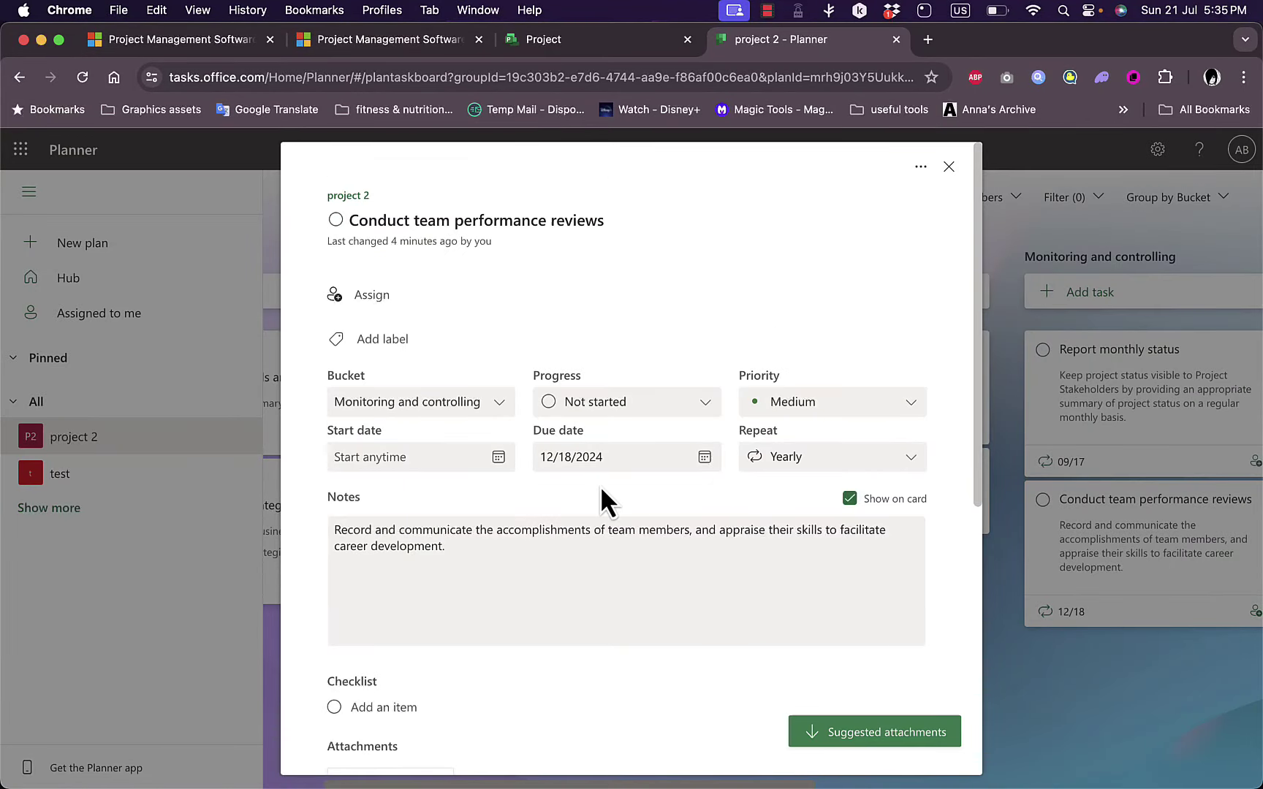
{"action": "scroll", "coordinate": [600, 500], "scroll_direction": "down", "scroll_amount": 1}
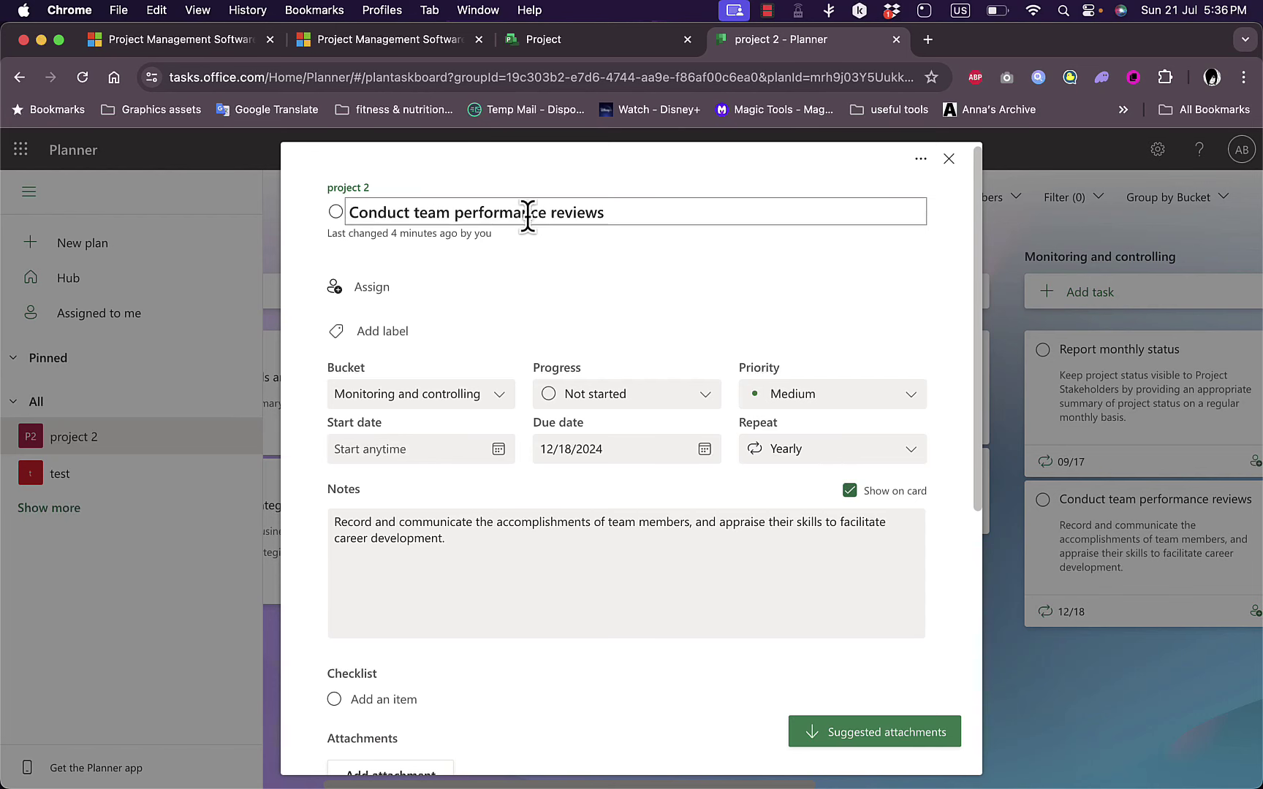
{"action": "scroll", "coordinate": [862, 484], "scroll_direction": "down", "scroll_amount": 5}
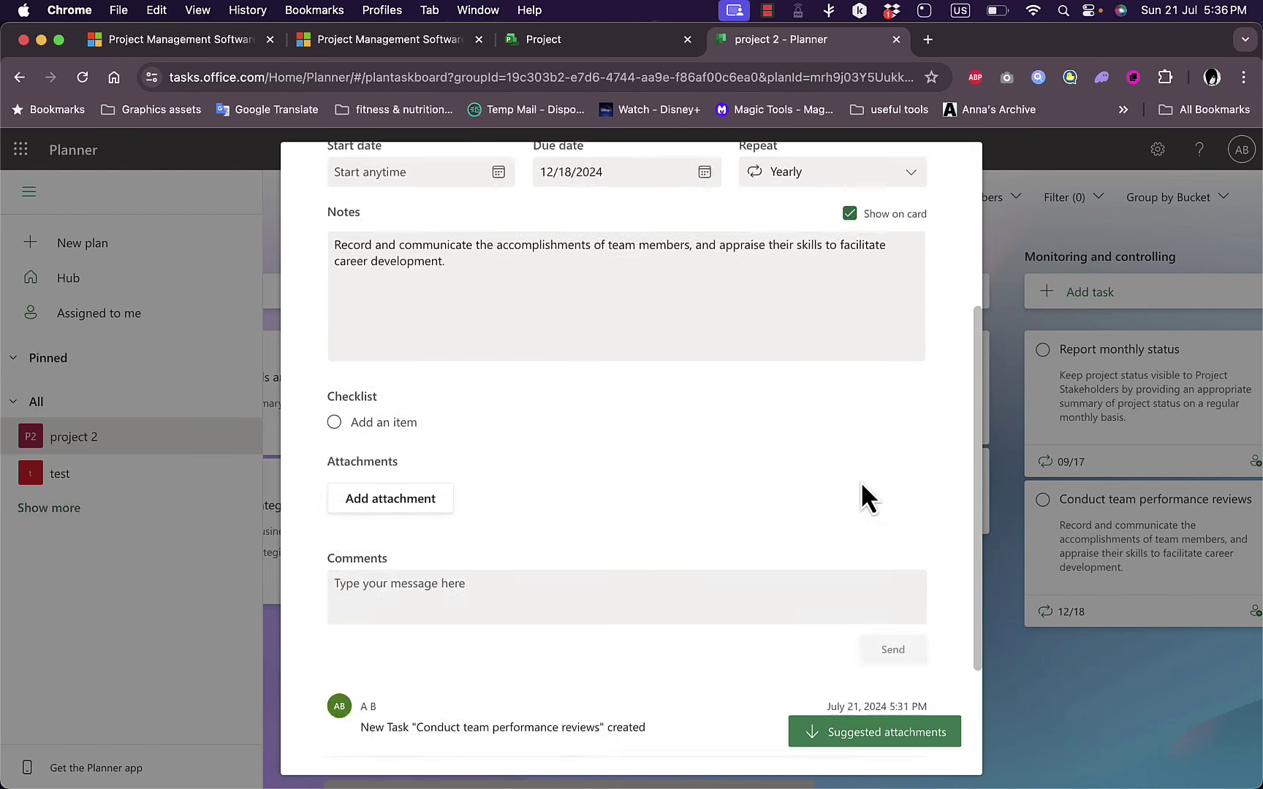
{"action": "scroll", "coordinate": [862, 485], "scroll_direction": "up", "scroll_amount": 5}
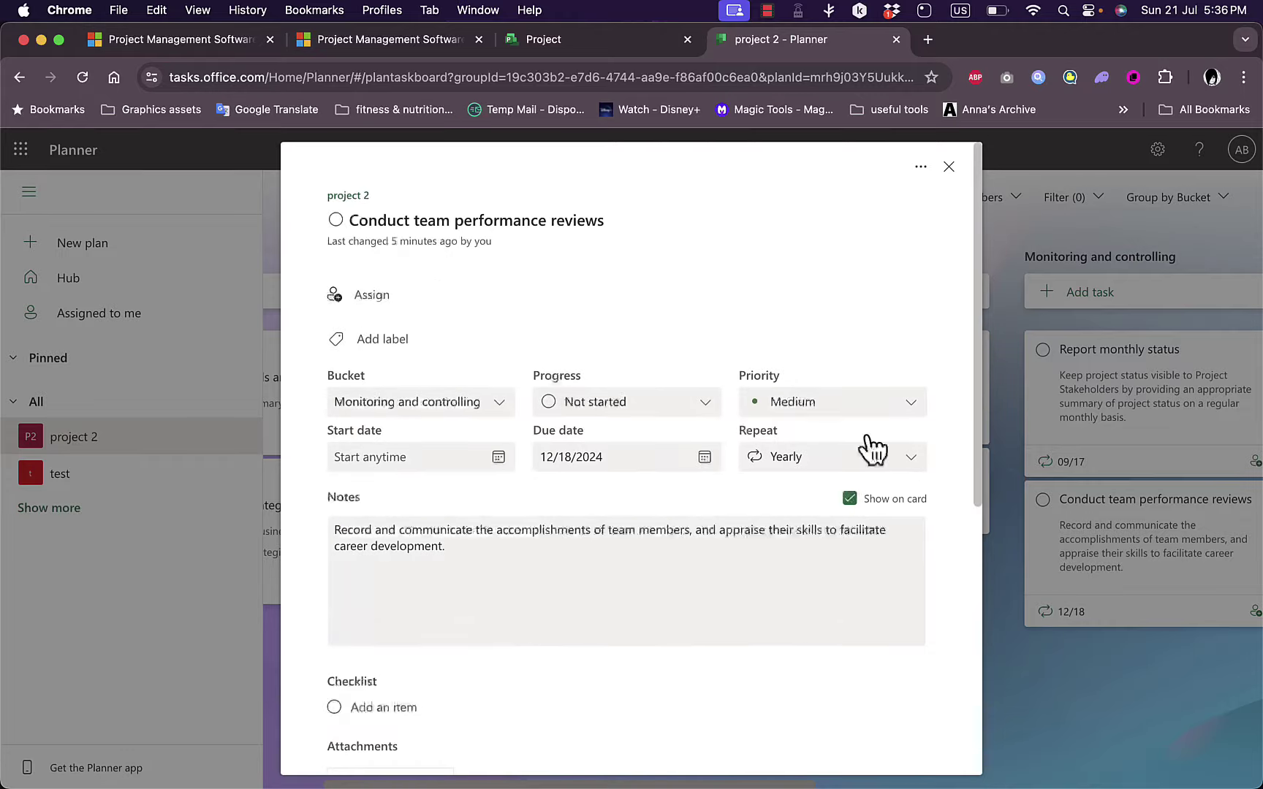
{"action": "left_click", "coordinate": [949, 168]}
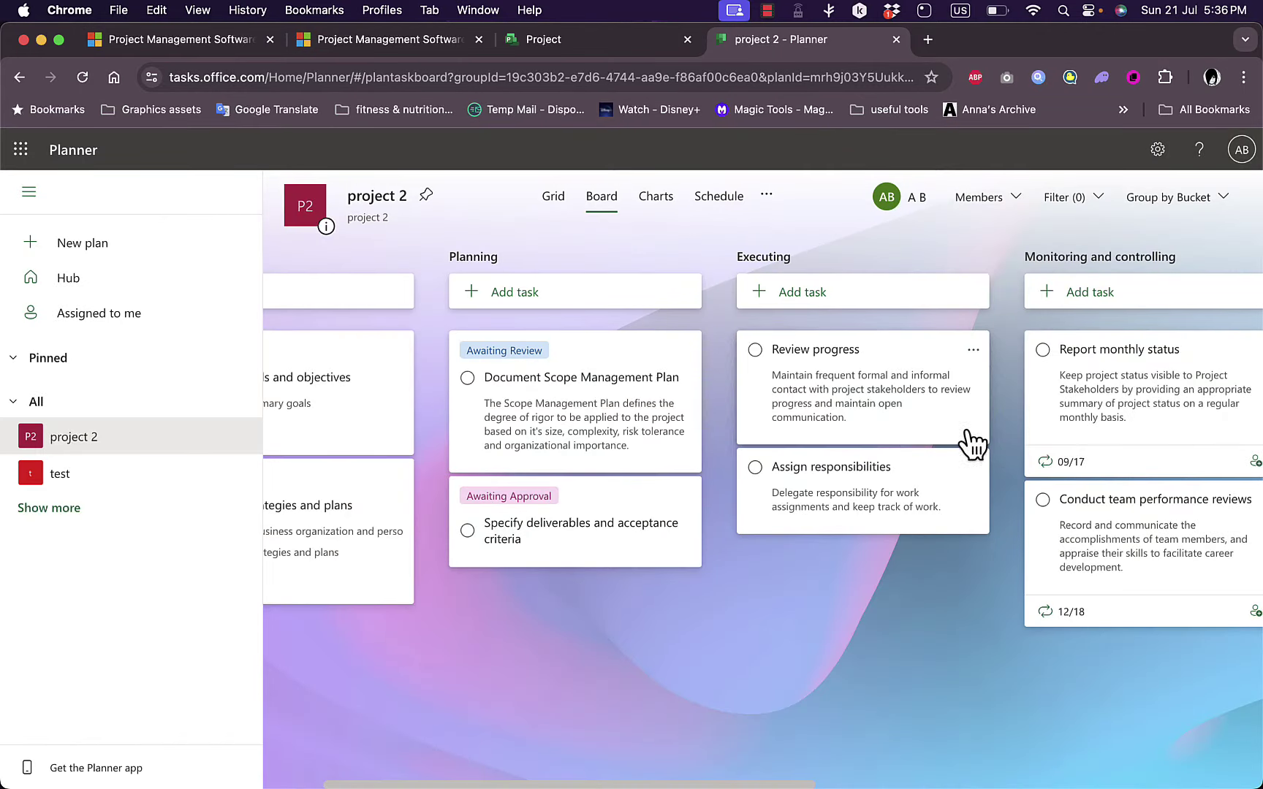
{"action": "scroll", "coordinate": [991, 439], "scroll_direction": "right", "scroll_amount": 10}
{"action": "scroll", "coordinate": [991, 438], "scroll_direction": "left", "scroll_amount": 10}
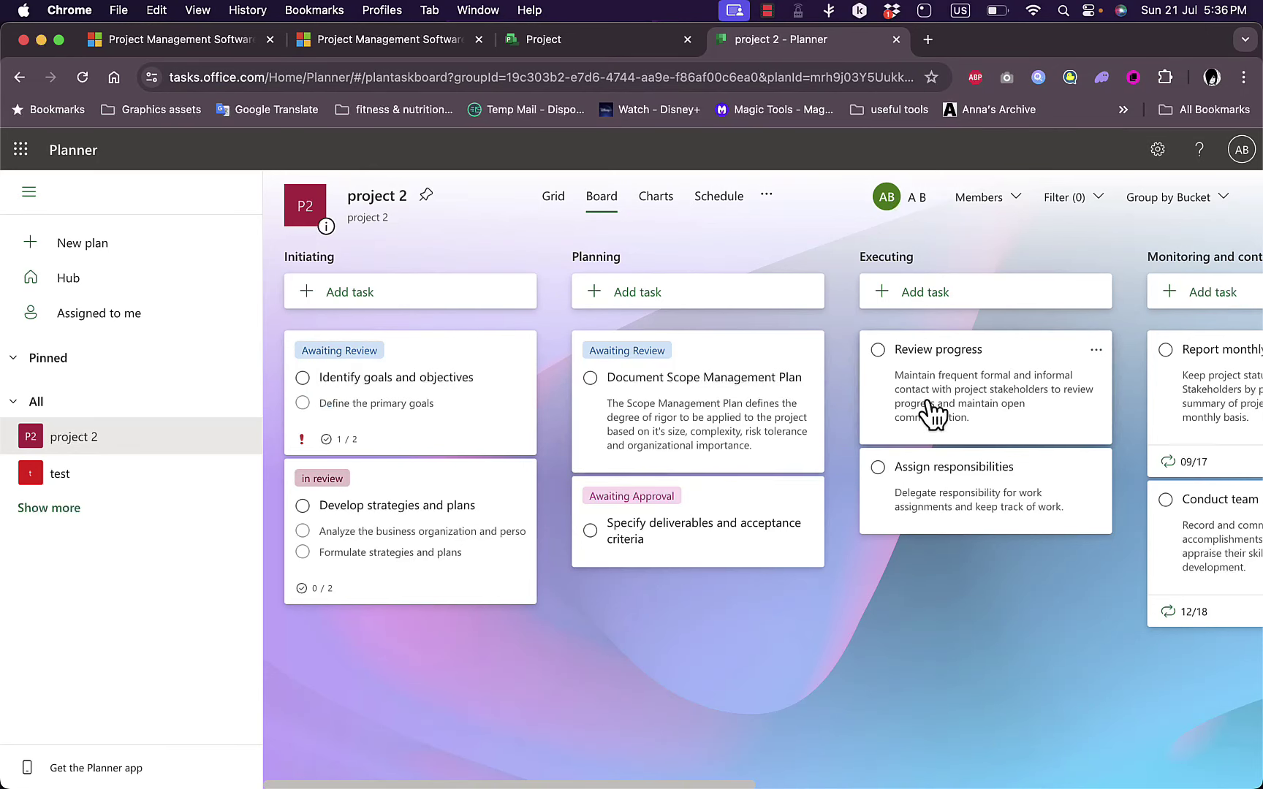
{"action": "scroll", "coordinate": [930, 411], "scroll_direction": "right", "scroll_amount": 5}
{"action": "scroll", "coordinate": [929, 411], "scroll_direction": "right", "scroll_amount": 2}
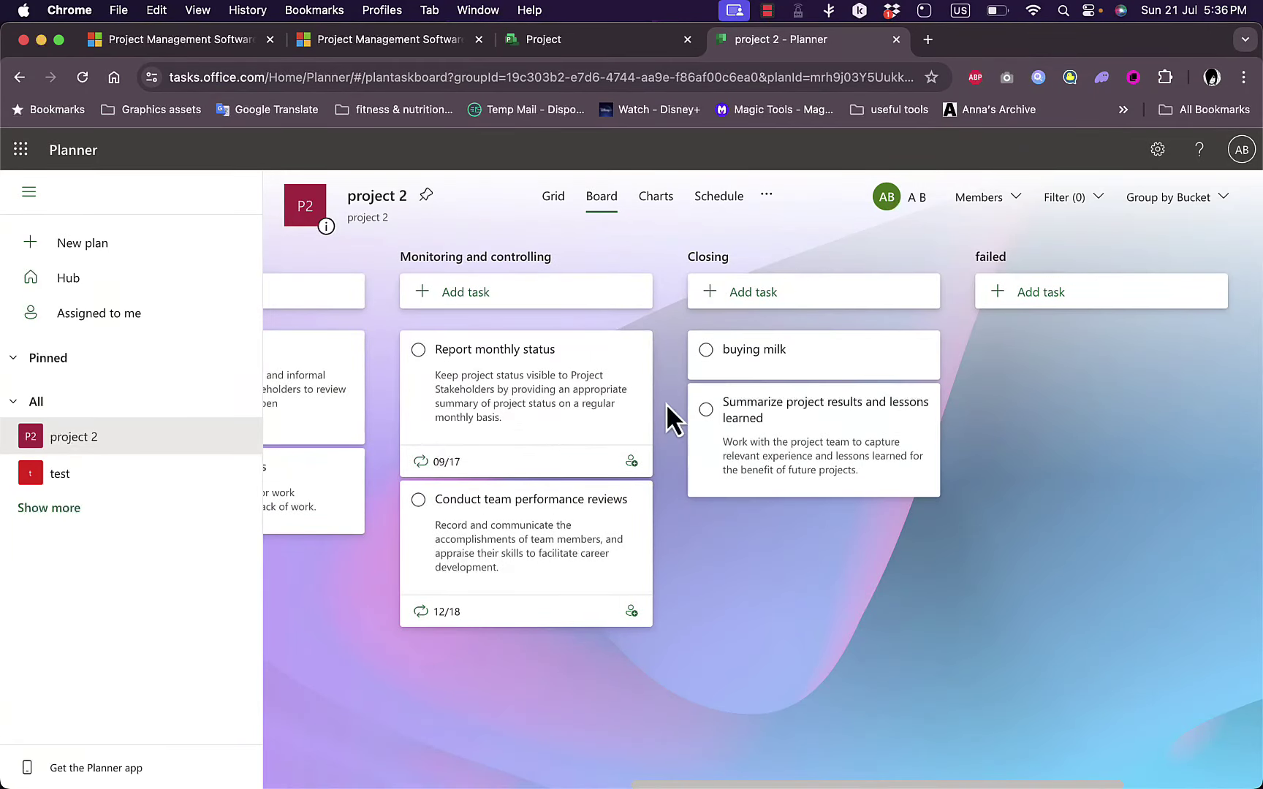
{"action": "scroll", "coordinate": [793, 369], "scroll_direction": "left", "scroll_amount": 10}
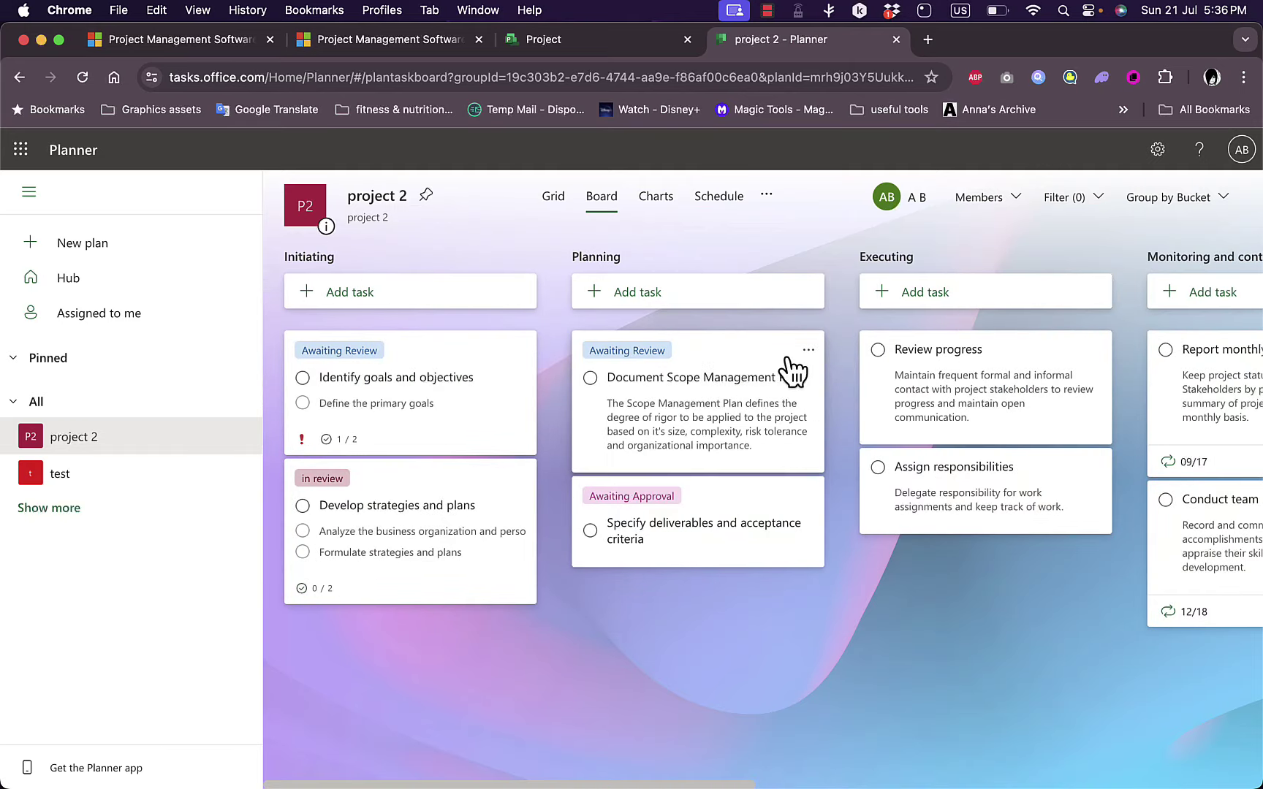
{"action": "scroll", "coordinate": [788, 358], "scroll_direction": "right", "scroll_amount": 15}
{"action": "scroll", "coordinate": [788, 362], "scroll_direction": "left", "scroll_amount": 15}
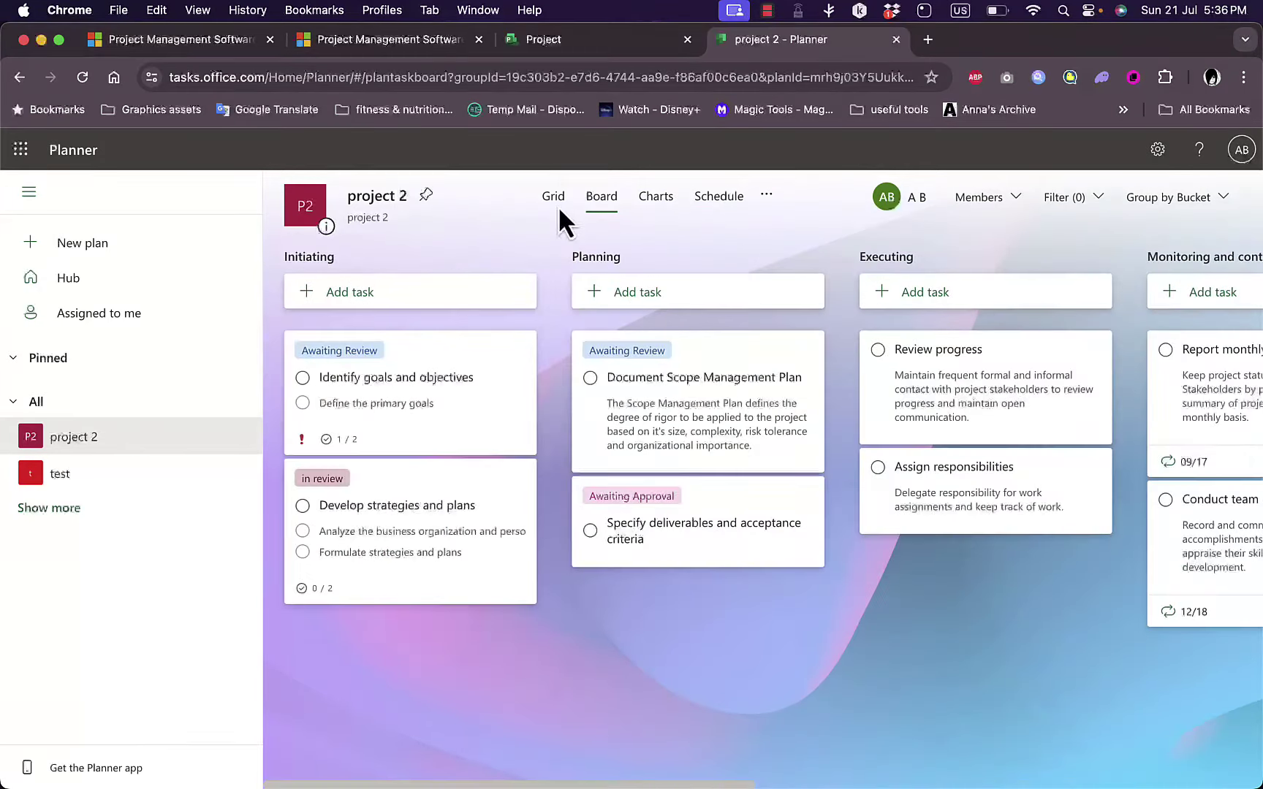
Step: List project 2's tasks in Grid view, then review the Charts: 10 tasks left, all not started, mostly Medium priority
{"action": "left_click", "coordinate": [552, 198]}
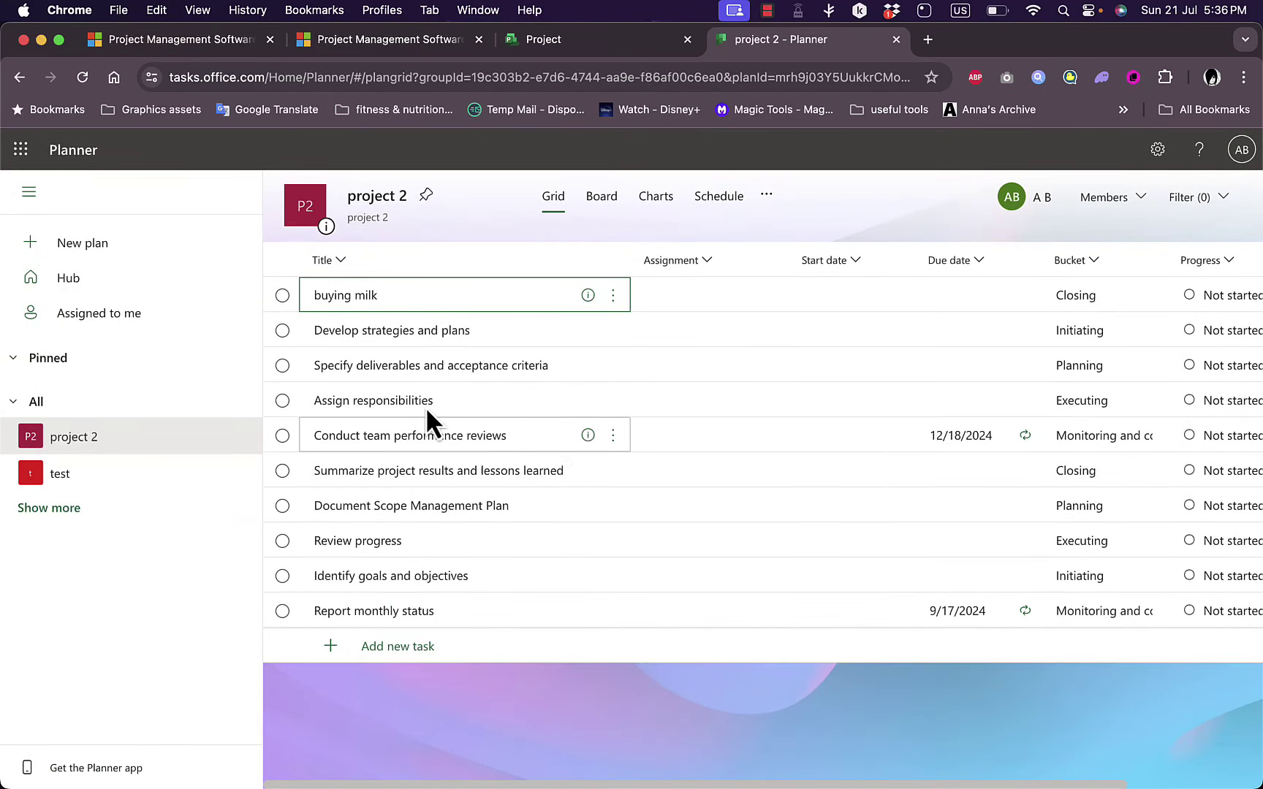
{"action": "left_click", "coordinate": [660, 205]}
{"action": "scroll", "coordinate": [641, 691], "scroll_direction": "down", "scroll_amount": 5}
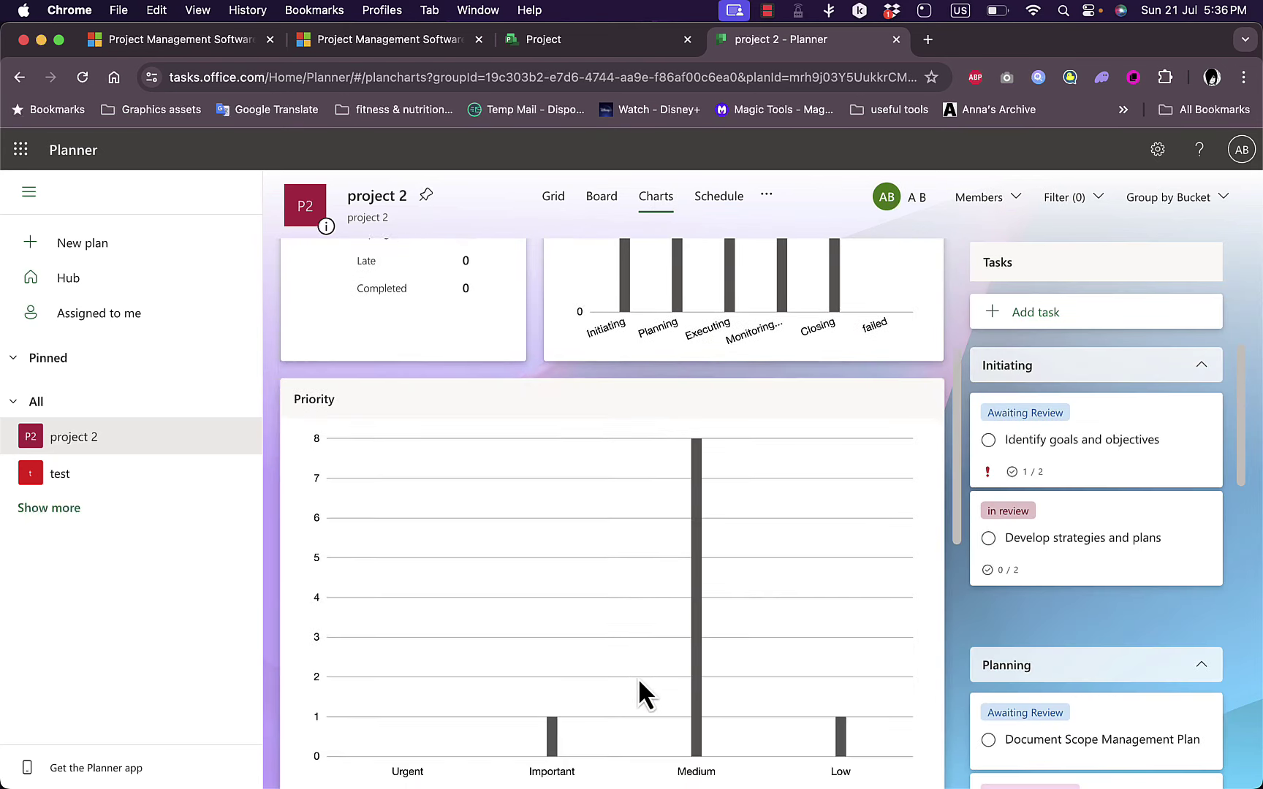
{"action": "scroll", "coordinate": [638, 677], "scroll_direction": "down", "scroll_amount": 7}
{"action": "scroll", "coordinate": [638, 678], "scroll_direction": "up", "scroll_amount": 9}
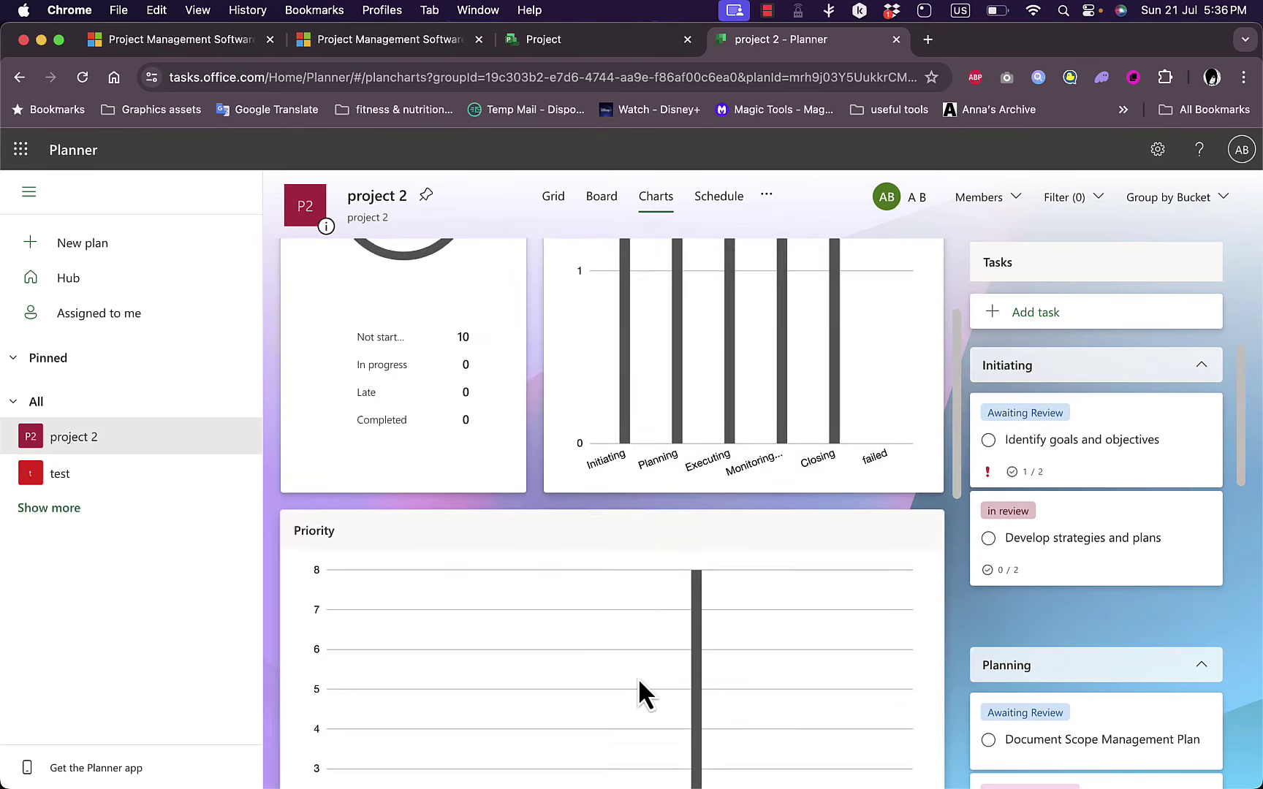
{"action": "scroll", "coordinate": [638, 678], "scroll_direction": "down", "scroll_amount": 5}
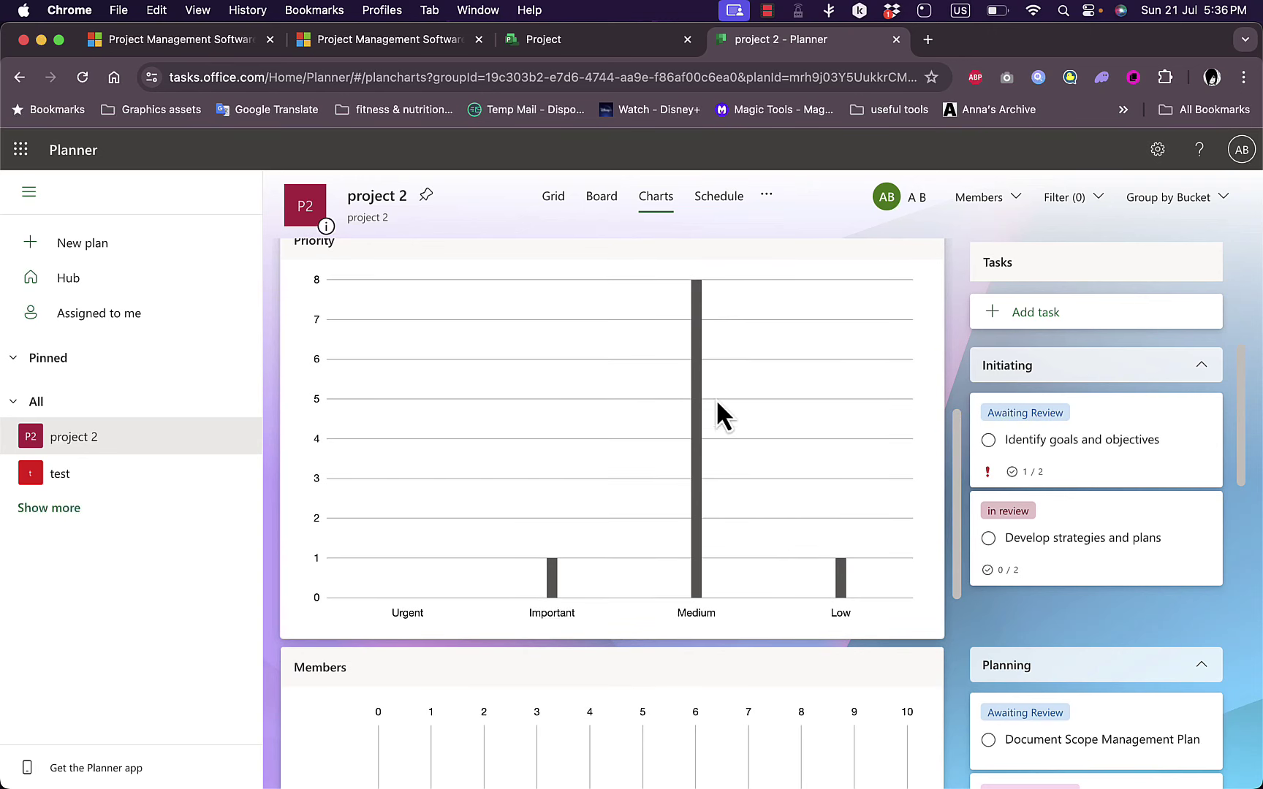
{"action": "scroll", "coordinate": [706, 371], "scroll_direction": "up", "scroll_amount": 5}
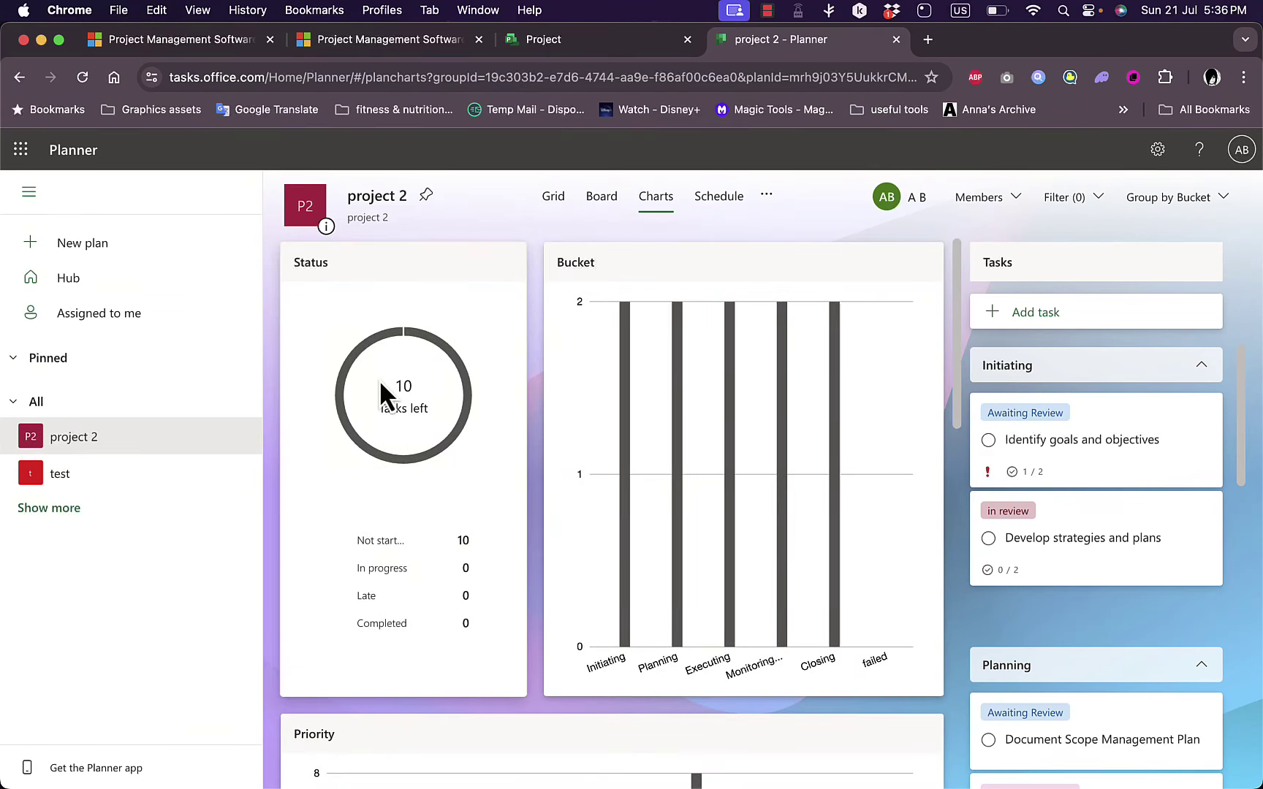
Step: Show the Schedule view, try the week layout, then settle on the July 2024 month calendar
{"action": "left_click", "coordinate": [728, 209]}
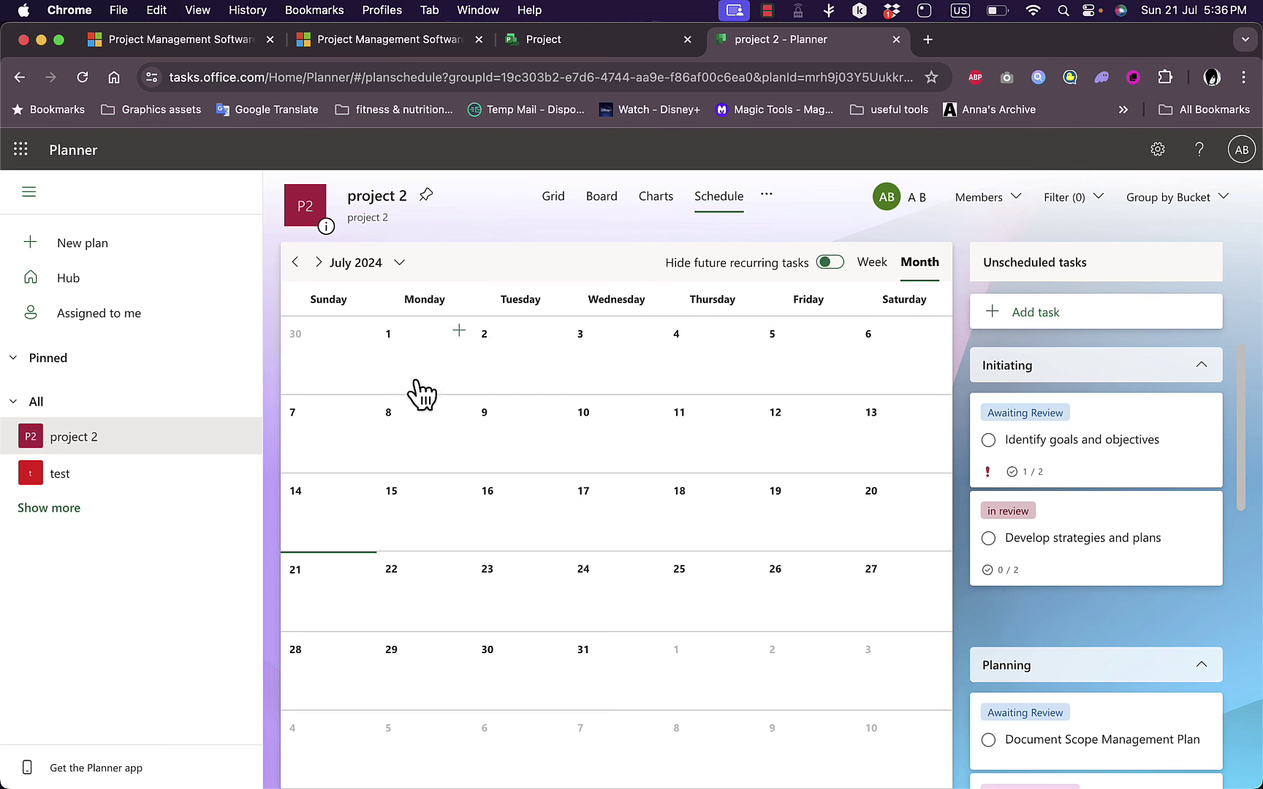
{"action": "left_click", "coordinate": [872, 263]}
{"action": "left_click", "coordinate": [921, 263]}
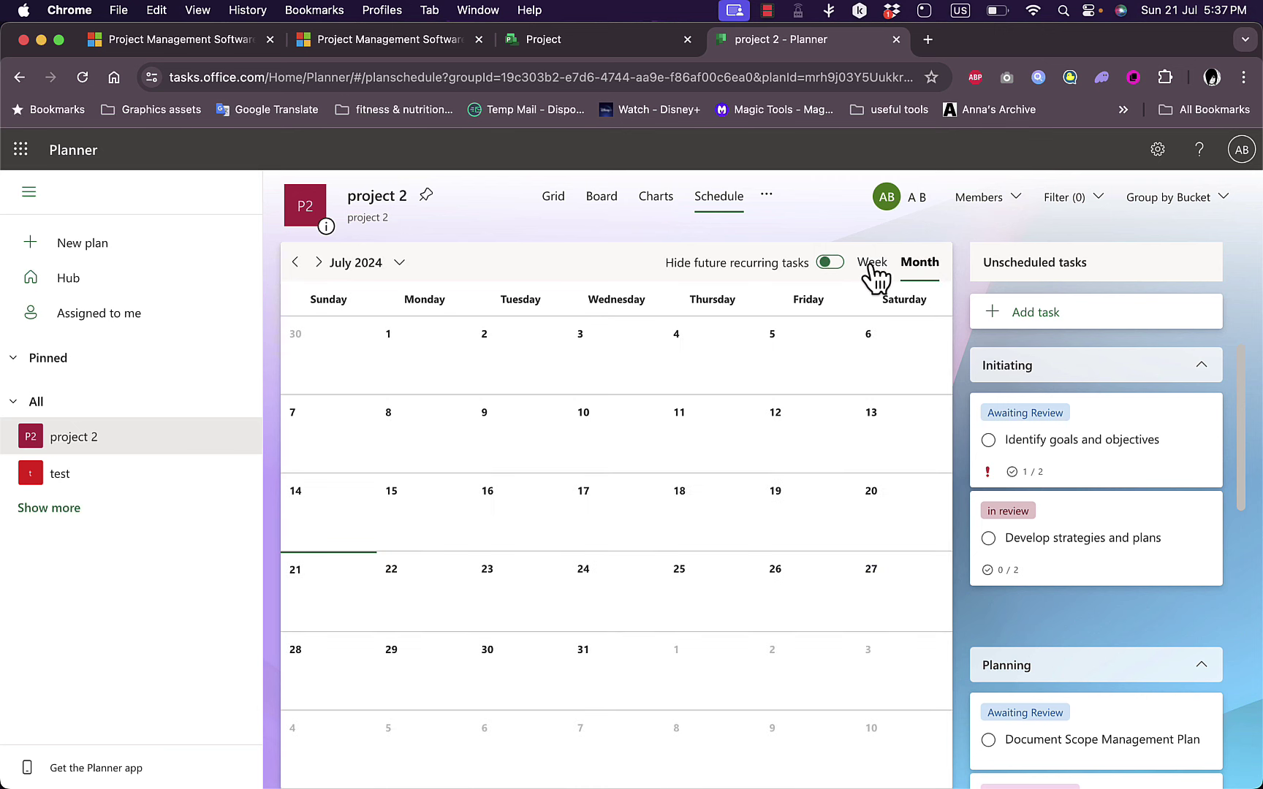